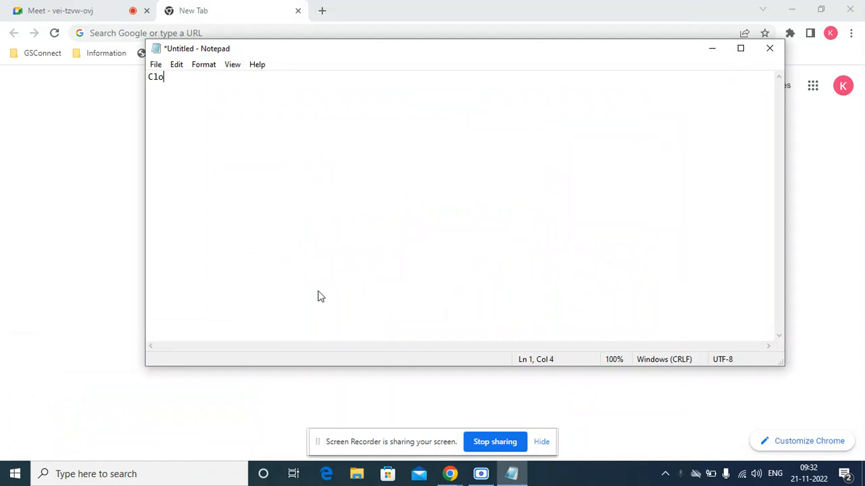
Type the heading 'Cloud based tool', then list items Internet and 2. Laptop/Desktop, fixing typos.
{"action": "key", "text": "BackSpace"}
{"action": "key", "text": "BackSpace"}
{"action": "key", "text": "BackSpace"}
{"action": "type", "text": "ud ba"}
{"action": "key", "text": "BackSpace"}
{"action": "type", "text": "based tool"}
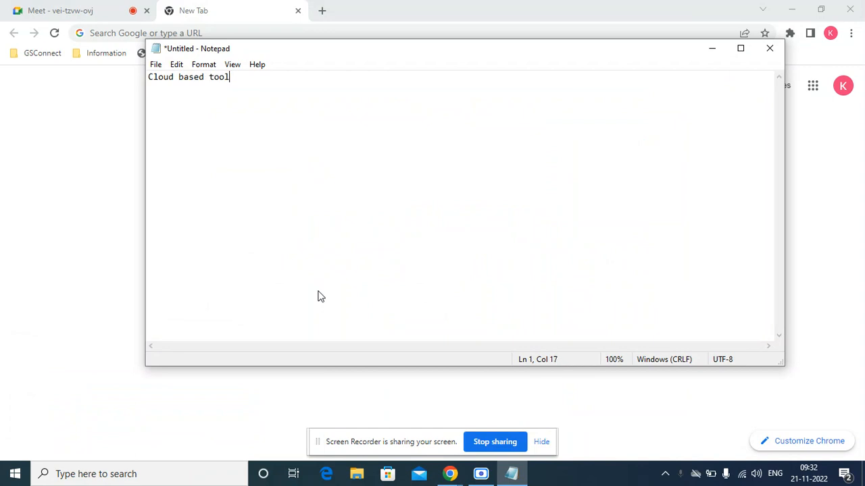
{"action": "key", "text": "Return"}
{"action": "type", "text": "Internet 2. Lap"}
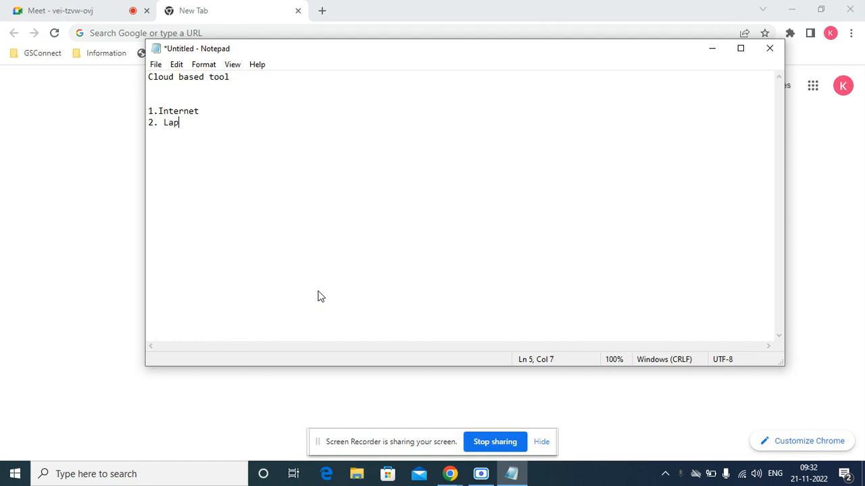
{"action": "type", "text": "top/Desktop"}
{"action": "key", "text": "Return"}
Admit the waiting participant to the video call, then return to the Notepad document.
{"action": "left_click", "coordinate": [61, 14]}
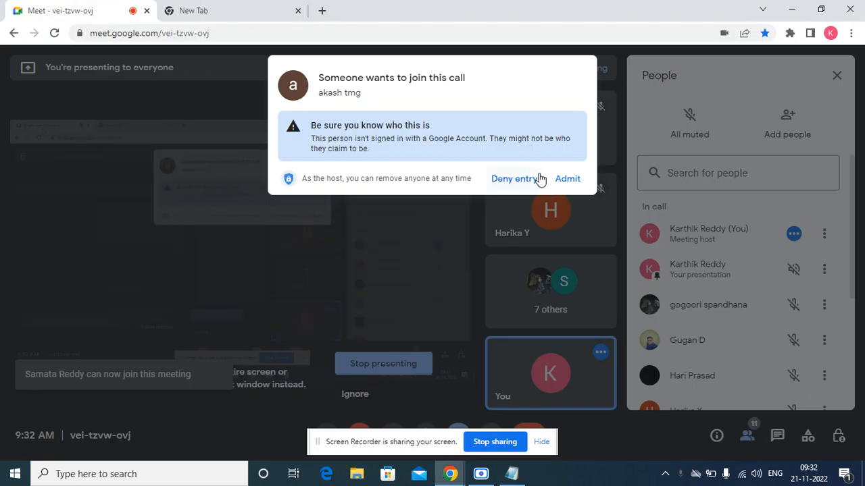
{"action": "left_click", "coordinate": [567, 180]}
{"action": "left_click", "coordinate": [225, 12]}
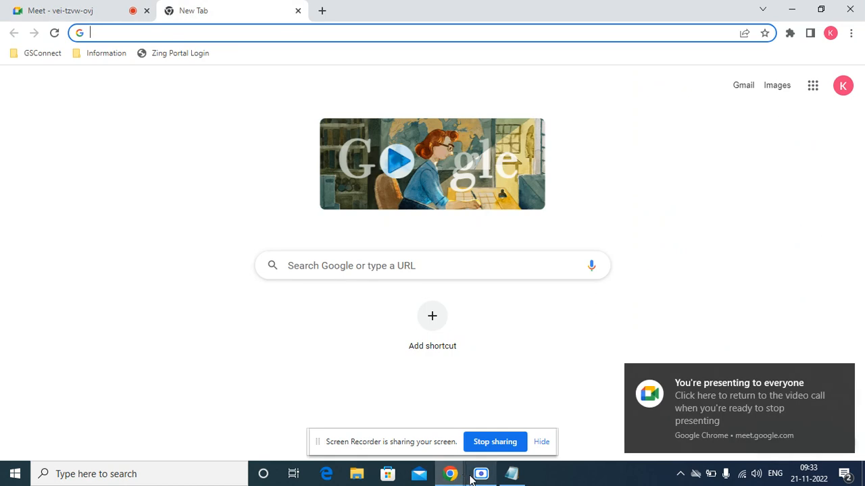
{"action": "left_click", "coordinate": [512, 474]}
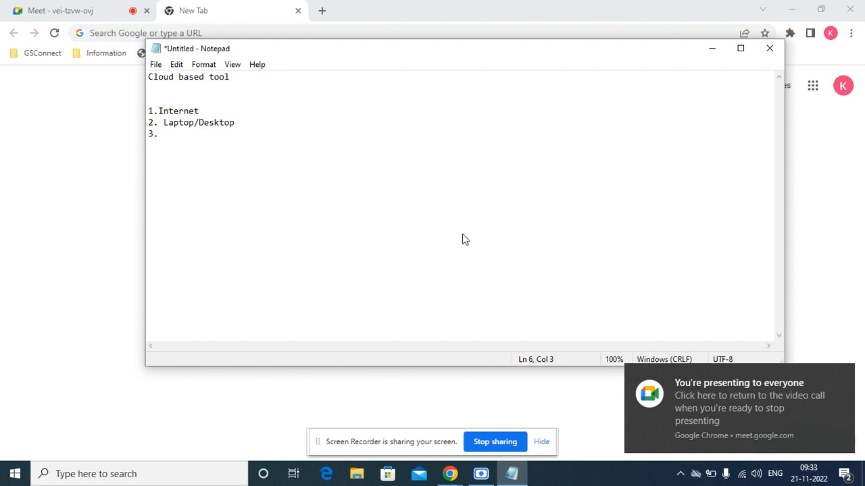
Remove the extra space after '2.' and complete the item '3.Web Browser'.
{"action": "key", "text": "Up"}
{"action": "key", "text": "Delete"}
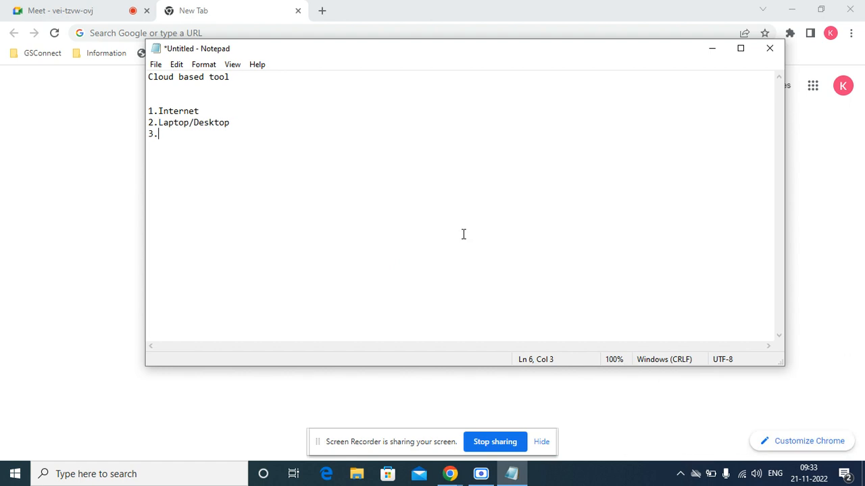
{"action": "type", "text": "eb Brpswe"}
{"action": "key", "text": "BackSpace"}
{"action": "key", "text": "BackSpace"}
{"action": "key", "text": "BackSpace"}
{"action": "key", "text": "BackSpace"}
{"action": "type", "text": "ws"}
Admit the waiting participant in Meet, dismiss the screen-sharing prompt, and return to Notepad.
{"action": "left_click", "coordinate": [54, 17]}
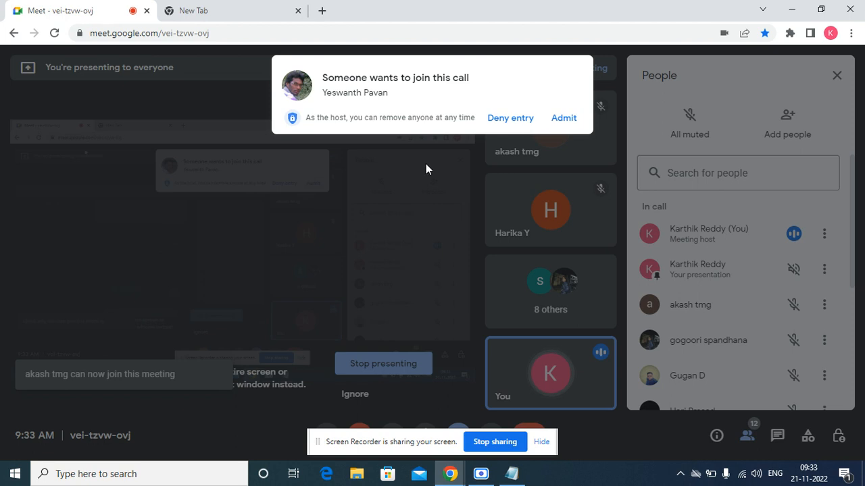
{"action": "left_click", "coordinate": [562, 119]}
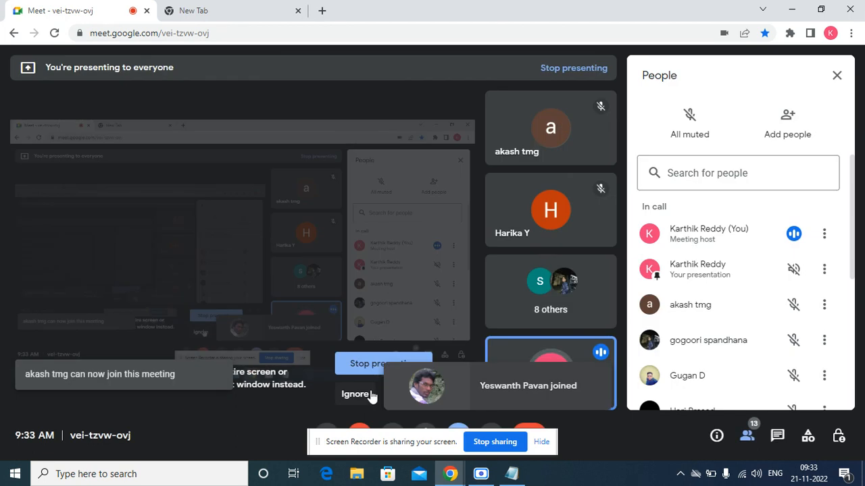
{"action": "left_click", "coordinate": [356, 394]}
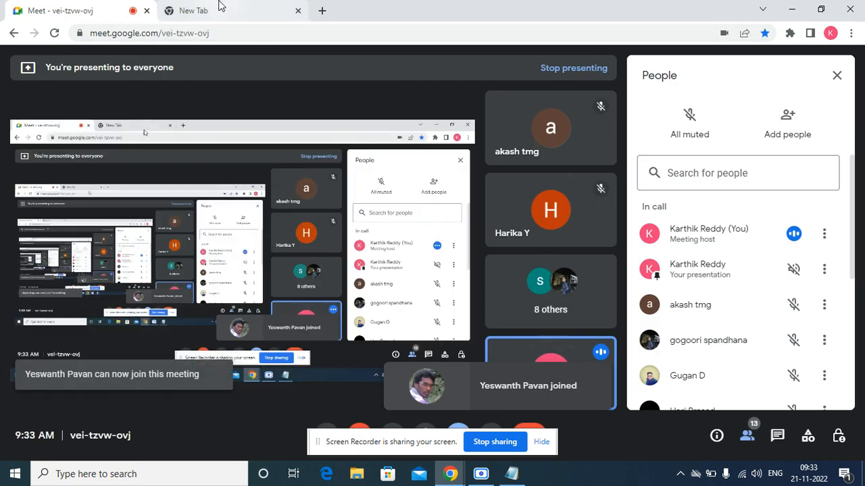
{"action": "left_click", "coordinate": [218, 5]}
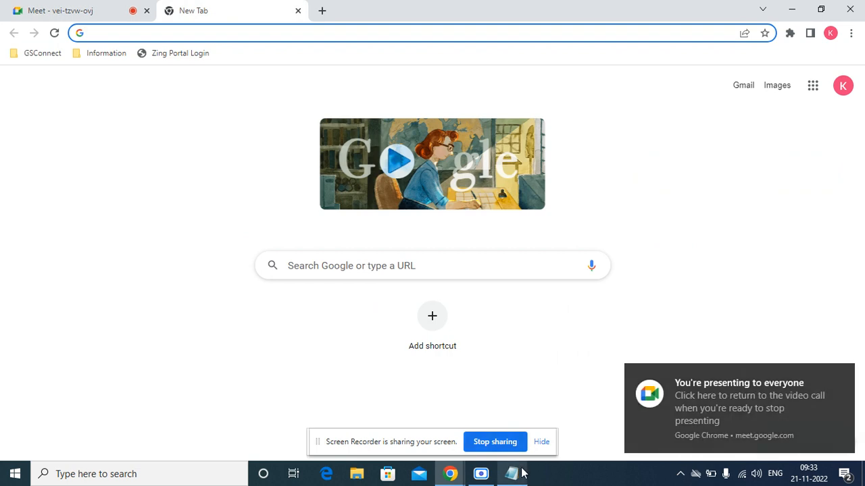
{"action": "left_click", "coordinate": [518, 473]}
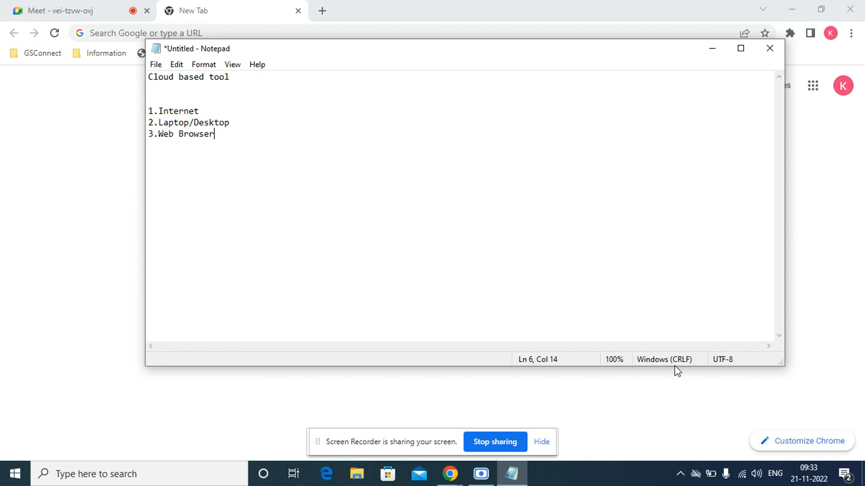
Add the line 'An active email id' below the numbered list.
{"action": "left_click", "coordinate": [551, 444]}
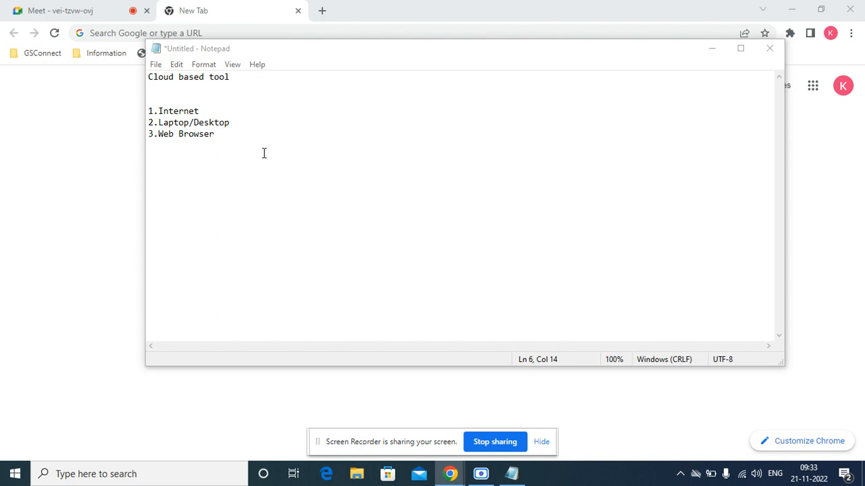
{"action": "left_click", "coordinate": [250, 129]}
{"action": "key", "text": "Return"}
{"action": "key", "text": "Return"}
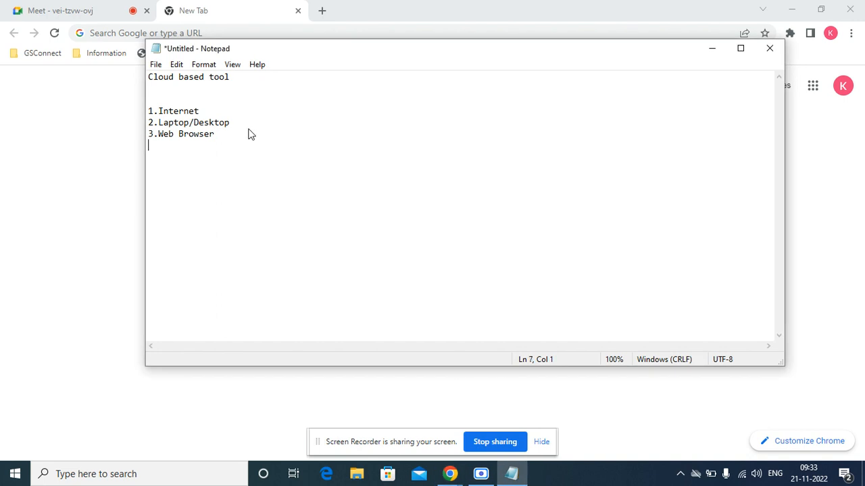
{"action": "type", "text": "An active email"}
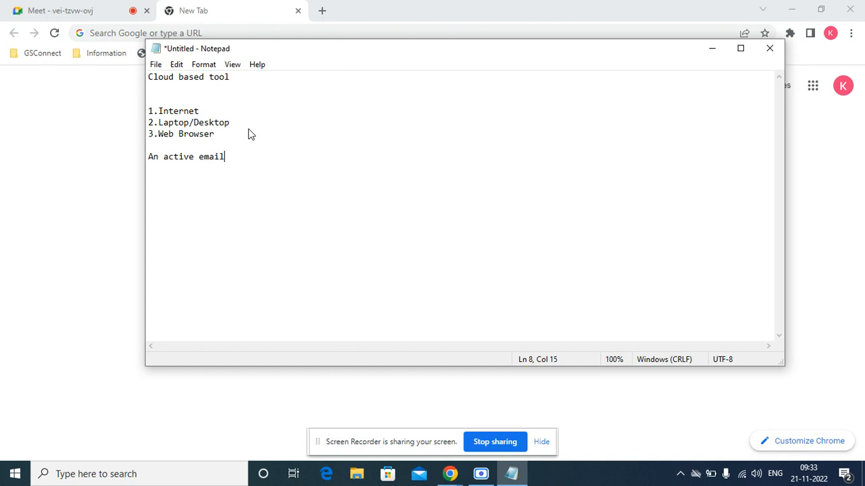
{"action": "type", "text": " id"}
{"action": "key", "text": "Return"}
{"action": "key", "text": "Return"}
Load developer.servicenow.com in Chrome from the address bar suggestion.
{"action": "left_click", "coordinate": [46, 141]}
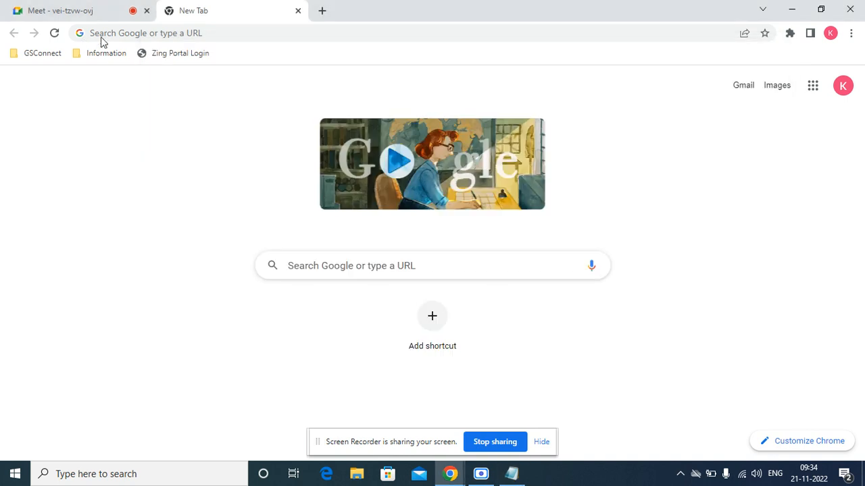
{"action": "left_click", "coordinate": [103, 33]}
{"action": "type", "text": "deve"}
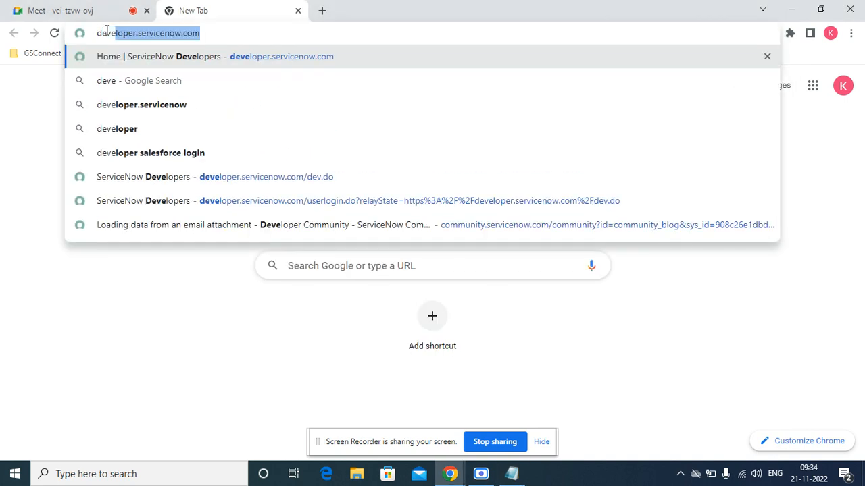
{"action": "key", "text": "Right"}
{"action": "key", "text": "Return"}
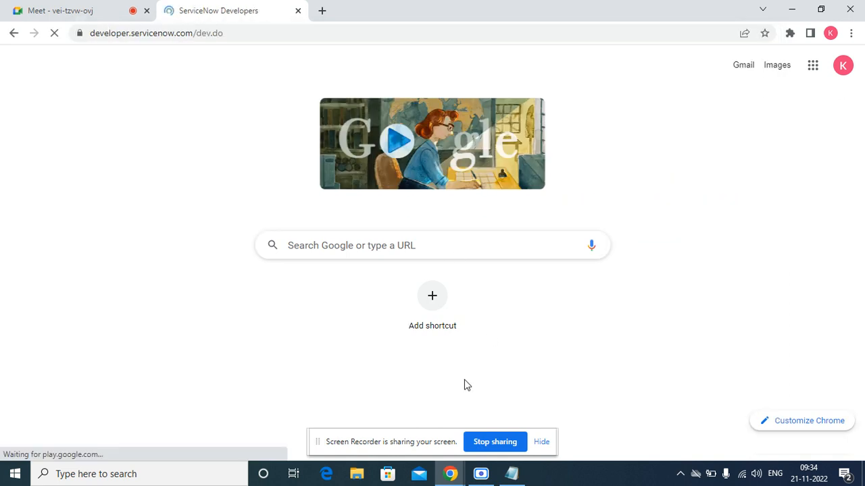
Try selecting the site address, cancelling an accidental Save Page dialog.
{"action": "left_click", "coordinate": [76, 7]}
{"action": "left_click", "coordinate": [203, 9]}
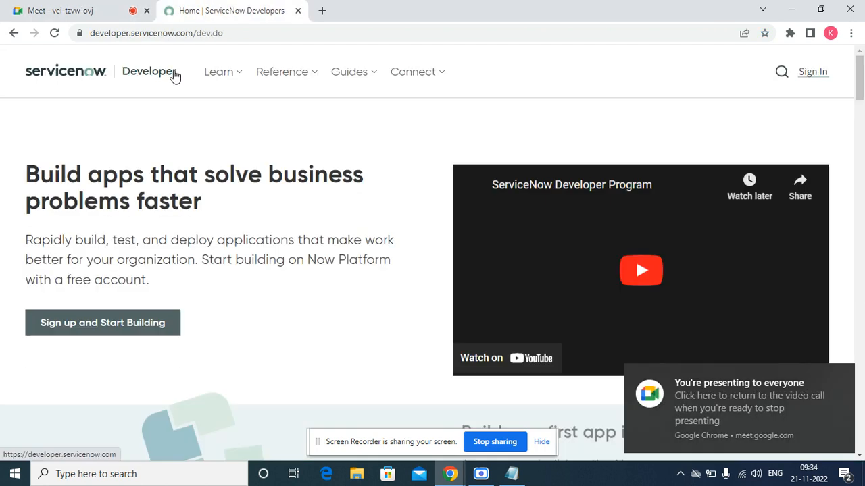
{"action": "left_click_drag", "start_coordinate": [193, 33], "coordinate": [79, 35]}
{"action": "left_click", "coordinate": [79, 36]}
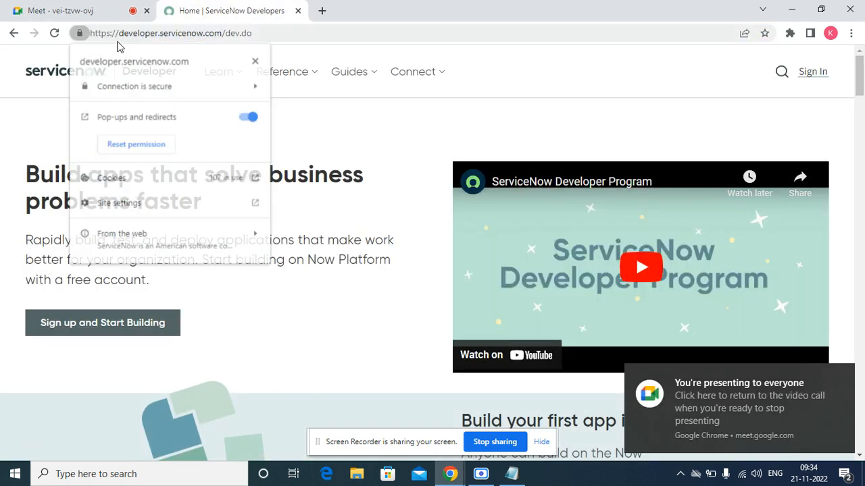
{"action": "double_click", "coordinate": [198, 34]}
{"action": "left_click_drag", "start_coordinate": [198, 34], "coordinate": [90, 34]}
{"action": "left_click", "coordinate": [198, 38]}
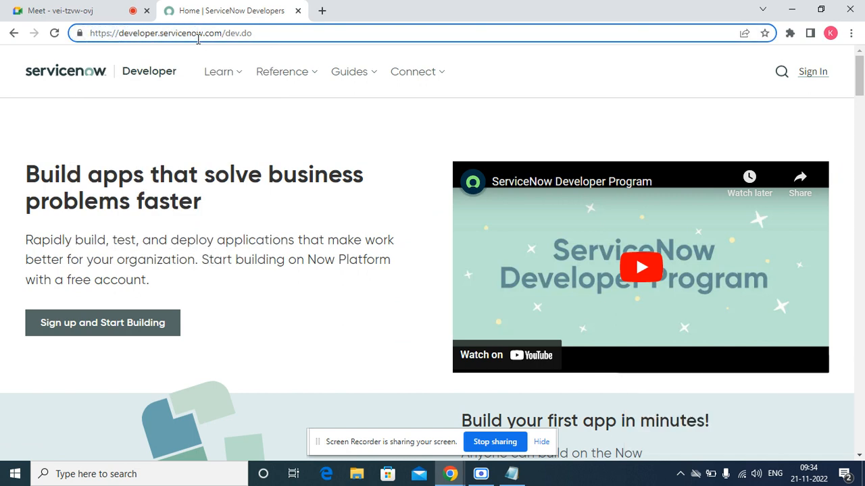
{"action": "key", "text": "ctrl+s"}
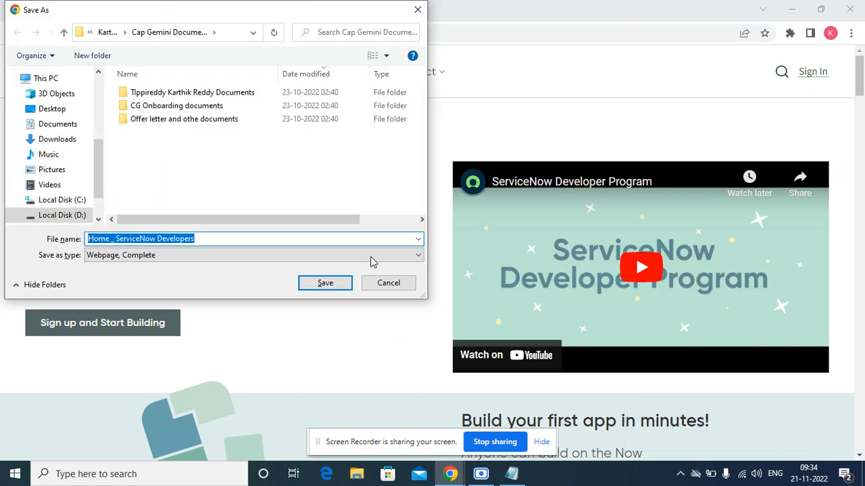
{"action": "left_click", "coordinate": [390, 283]}
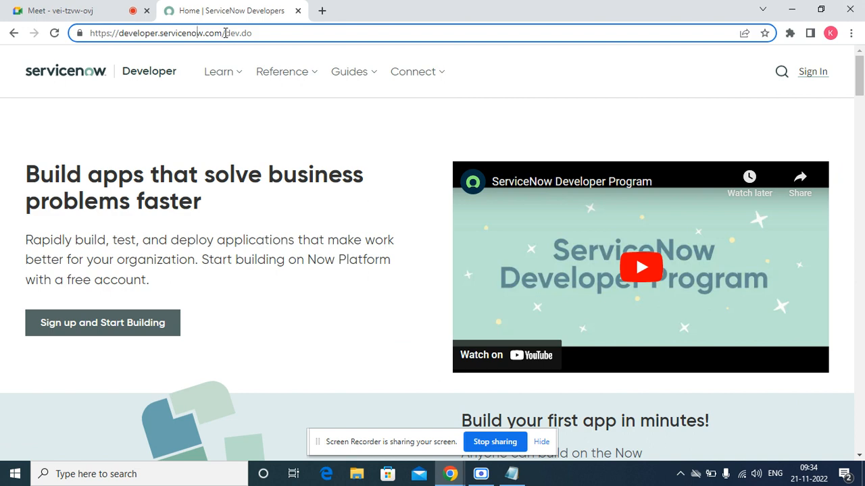
{"action": "left_click_drag", "start_coordinate": [224, 32], "coordinate": [77, 33]}
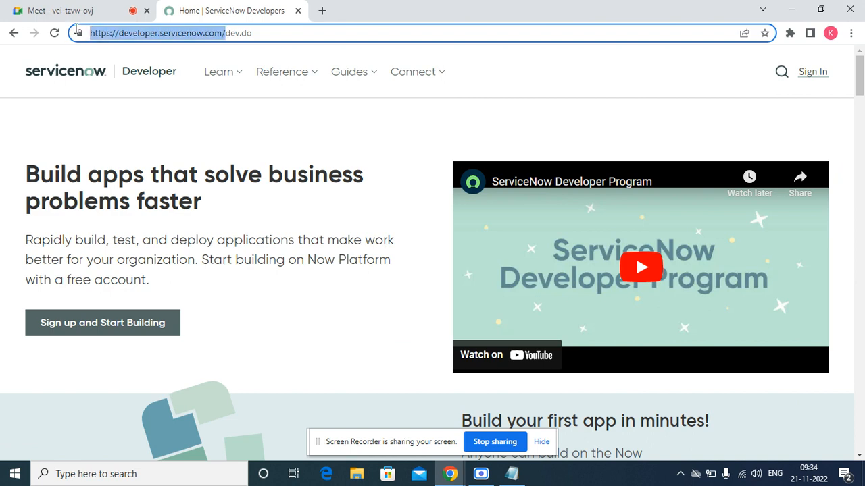
{"action": "right_click", "coordinate": [112, 37]}
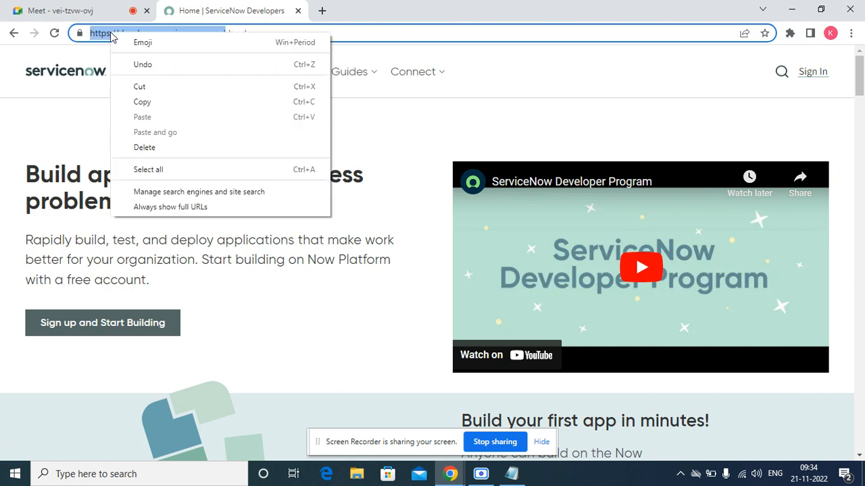
{"action": "left_click", "coordinate": [147, 100]}
{"action": "left_click_drag", "start_coordinate": [89, 4], "coordinate": [427, 334]}
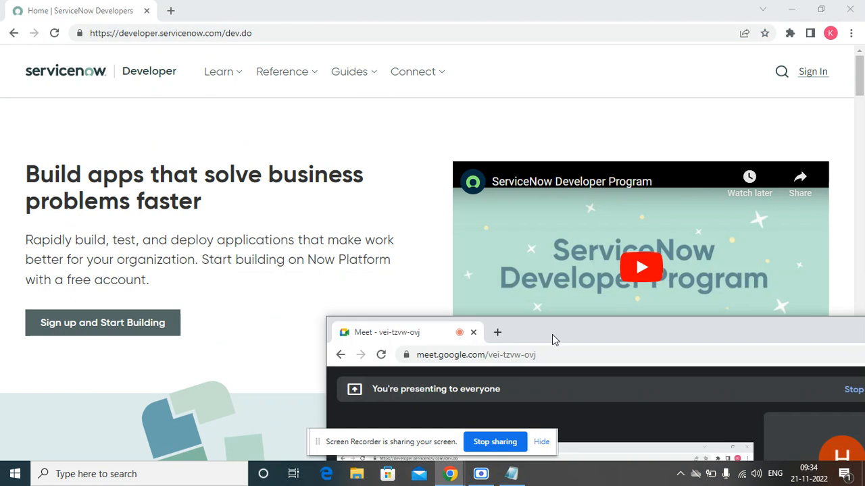
Maximize the Meet window, post the developer.servicenow.com link in chat, and admit the next participant.
{"action": "left_click_drag", "start_coordinate": [571, 341], "coordinate": [210, 61]}
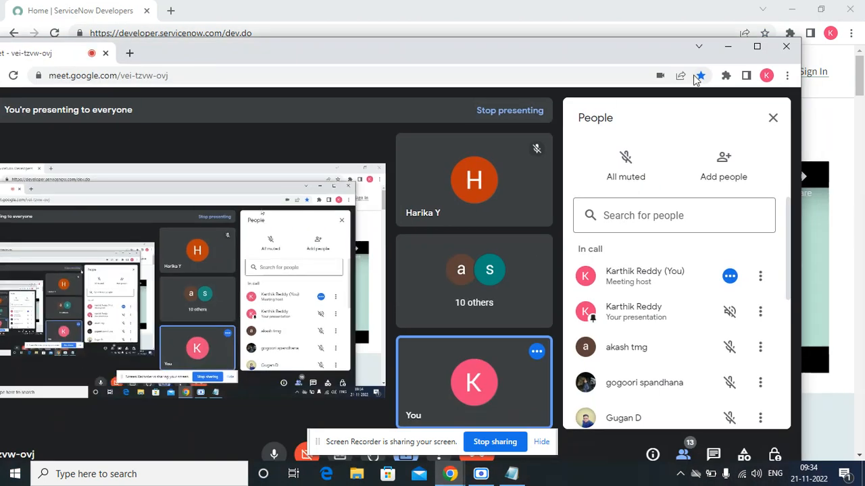
{"action": "left_click", "coordinate": [757, 46]}
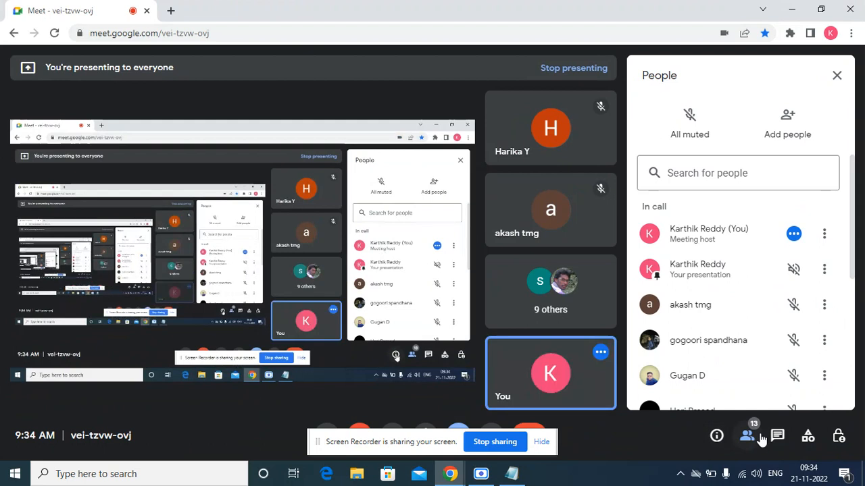
{"action": "left_click", "coordinate": [777, 436]}
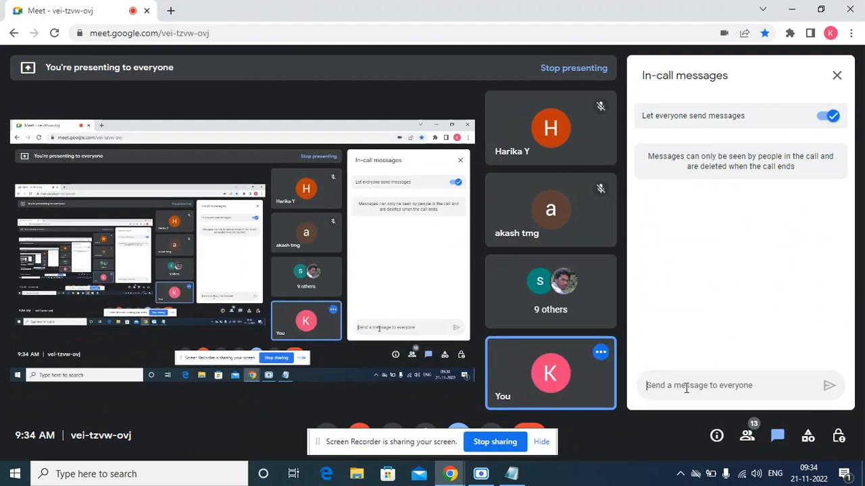
{"action": "right_click", "coordinate": [687, 389]}
{"action": "left_click", "coordinate": [693, 283]}
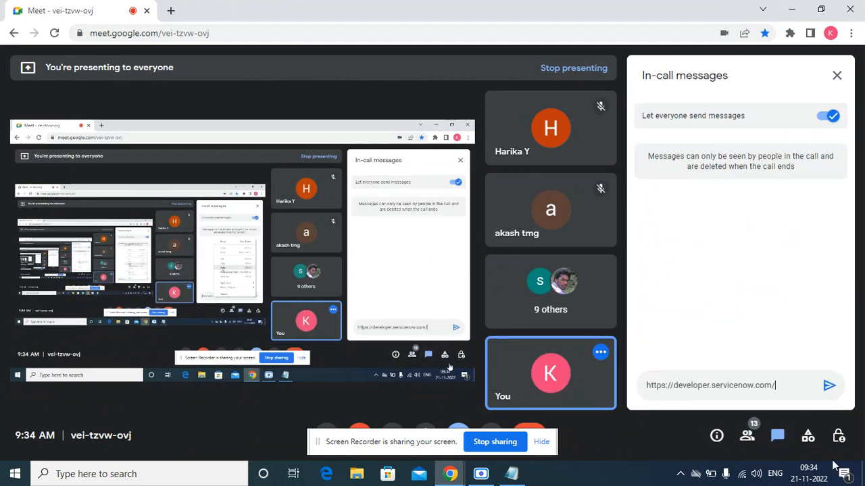
{"action": "left_click", "coordinate": [829, 385]}
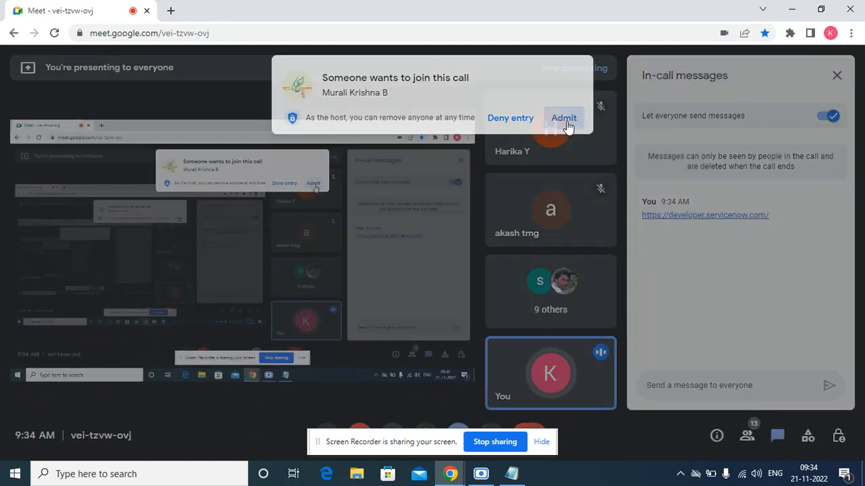
{"action": "left_click", "coordinate": [565, 119]}
{"action": "left_click", "coordinate": [171, 11]}
Open the ServiceNow Developers home page in a new tab.
{"action": "type", "text": "developer.servicenow.com"}
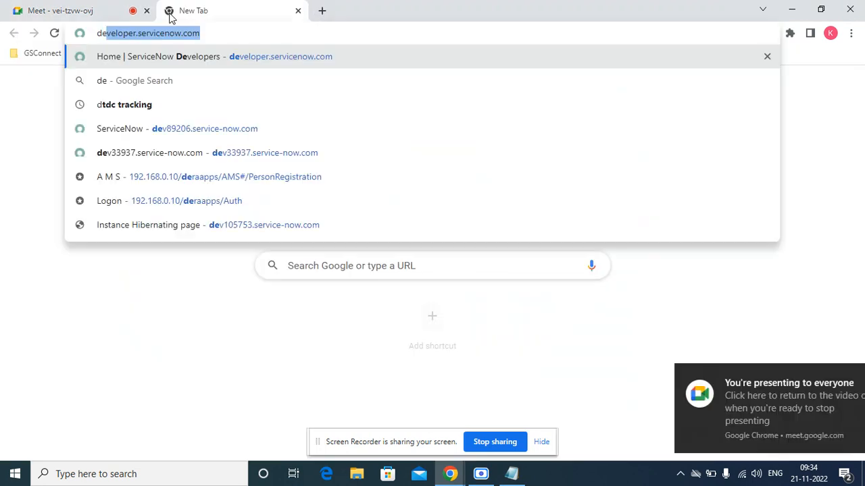
{"action": "left_click", "coordinate": [182, 60]}
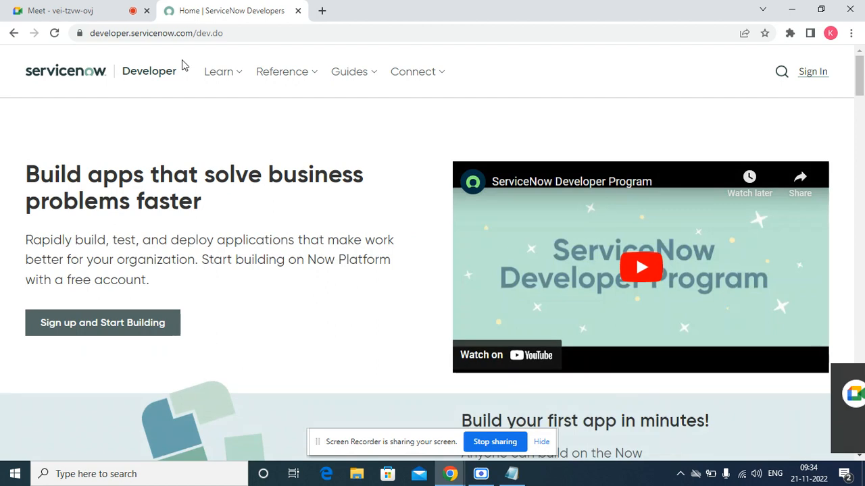
{"action": "left_click", "coordinate": [67, 14]}
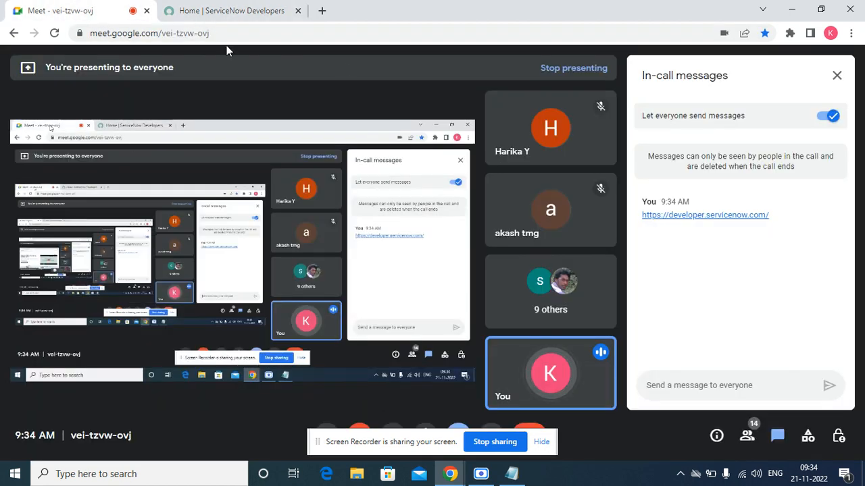
{"action": "left_click", "coordinate": [217, 10]}
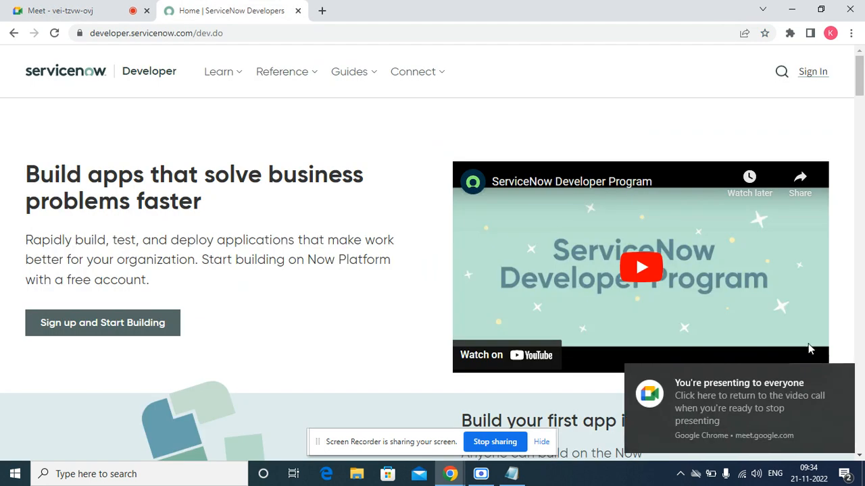
Dismiss the presenting notice, close the stray single-tab browser window, and start developer sign-up.
{"action": "left_click", "coordinate": [841, 377]}
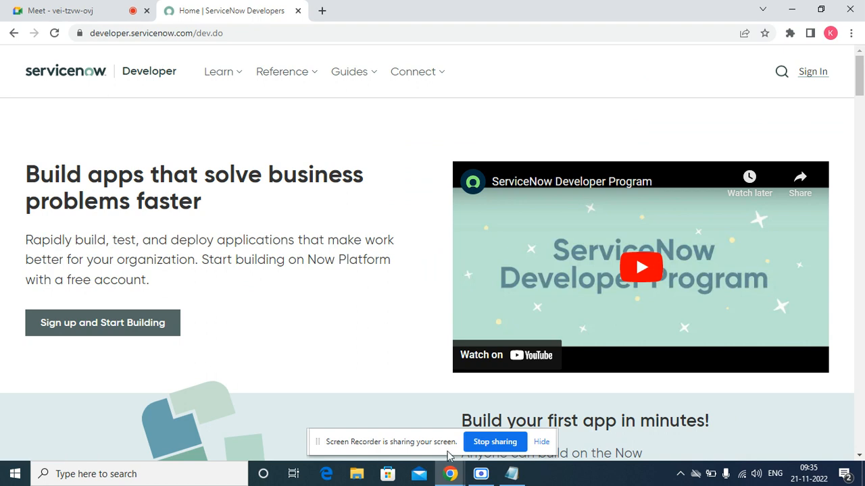
{"action": "left_click", "coordinate": [449, 474]}
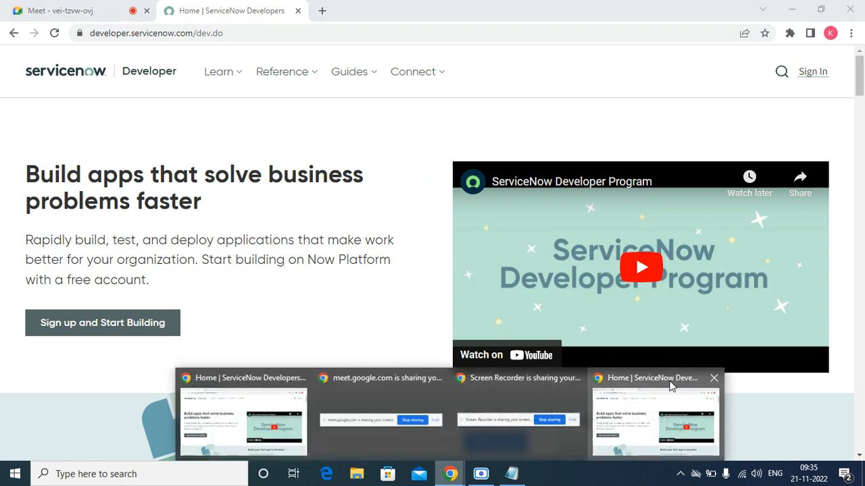
{"action": "left_click", "coordinate": [672, 406]}
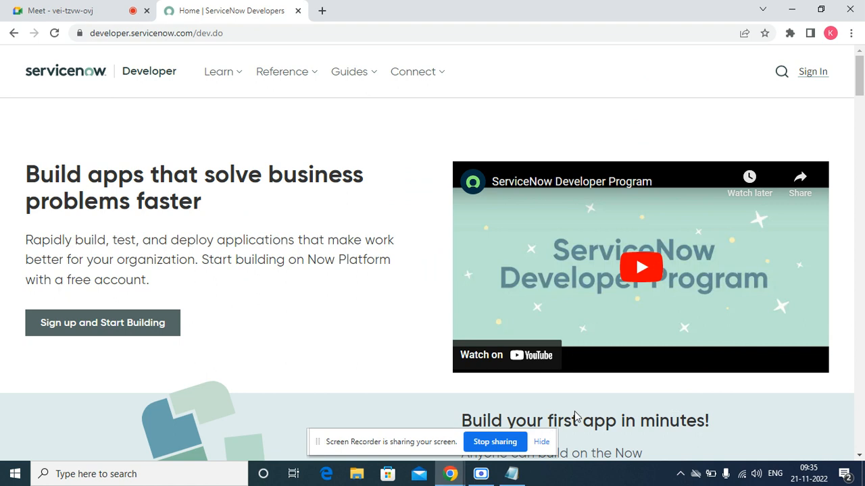
{"action": "left_click", "coordinate": [449, 475]}
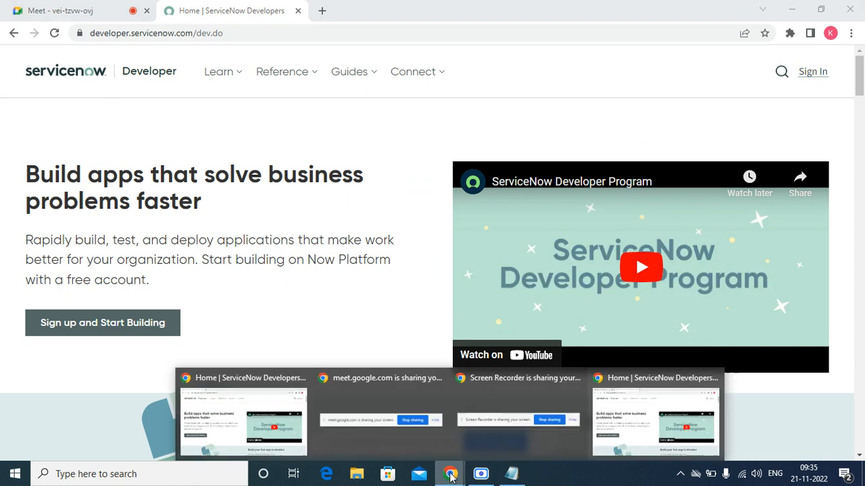
{"action": "left_click", "coordinate": [260, 418]}
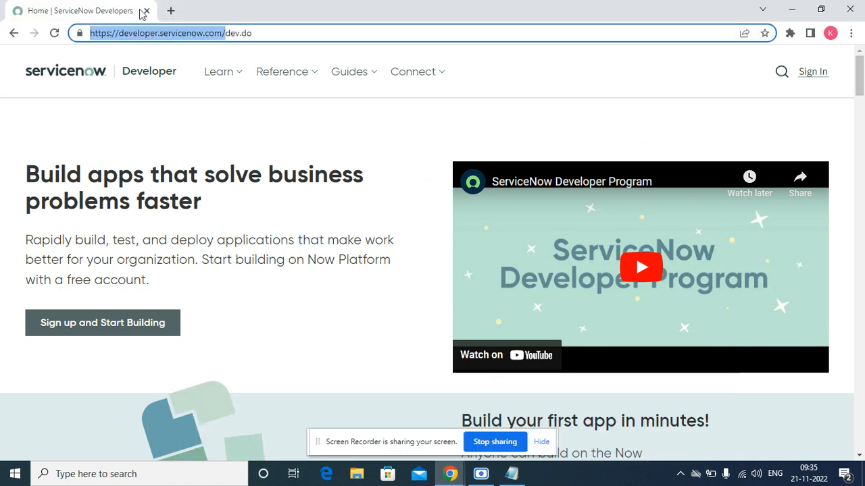
{"action": "left_click", "coordinate": [146, 11]}
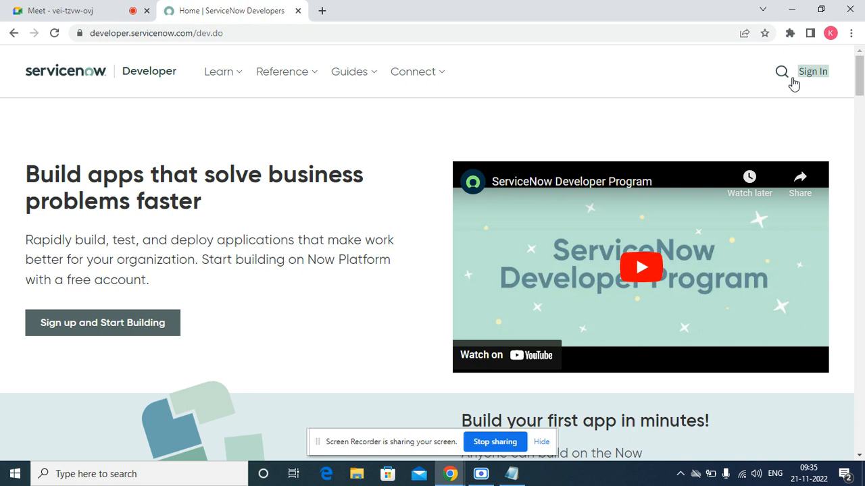
{"action": "left_click", "coordinate": [42, 327]}
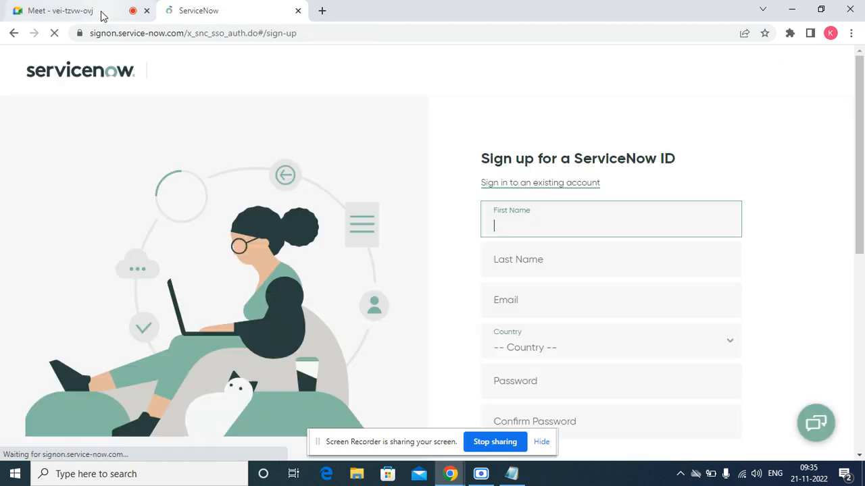
Copy the participant's e-mail address from the Meet chat.
{"action": "left_click", "coordinate": [102, 14]}
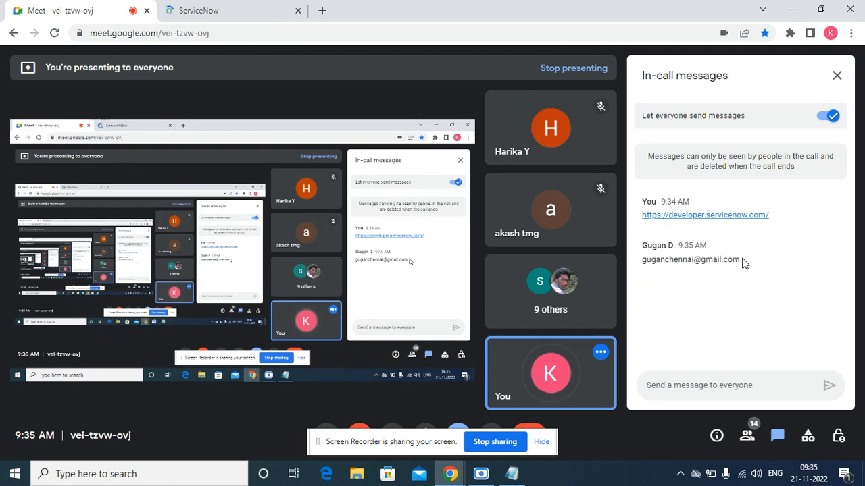
{"action": "left_click_drag", "start_coordinate": [743, 263], "coordinate": [643, 262]}
{"action": "right_click", "coordinate": [645, 268]}
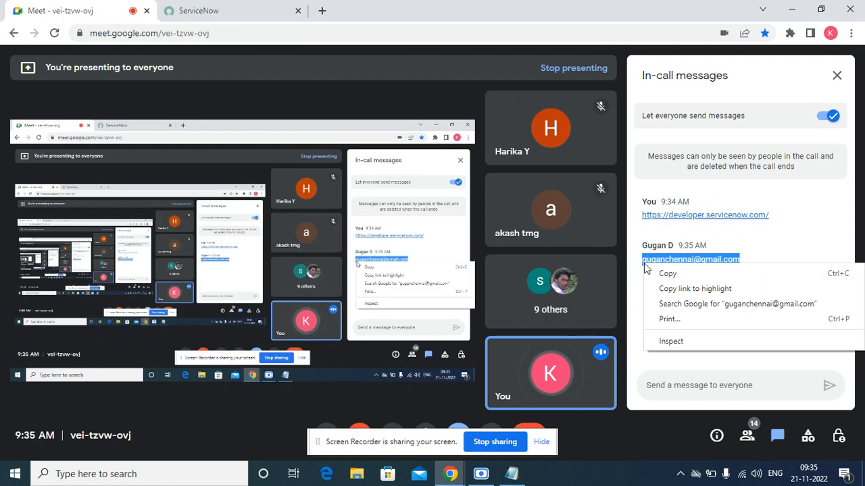
{"action": "left_click", "coordinate": [667, 273]}
Admit the person asking to join the Meet call, then return to the sign-up form.
{"action": "left_click", "coordinate": [248, 14]}
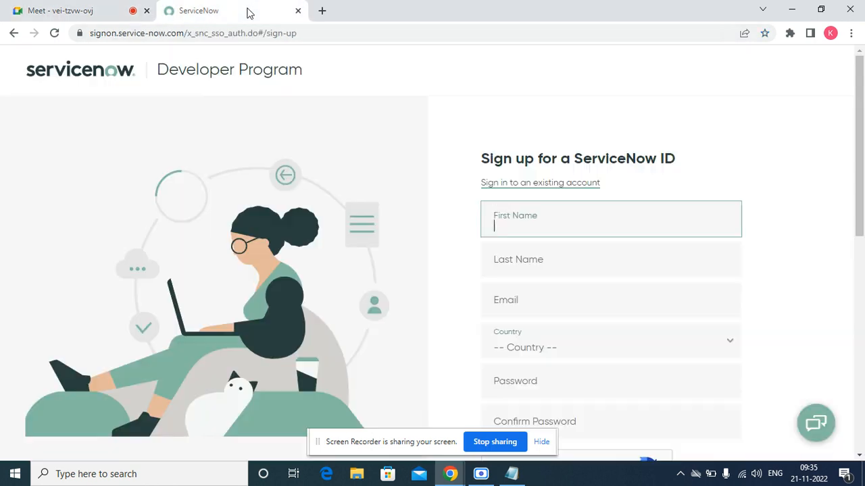
{"action": "left_click", "coordinate": [78, 10]}
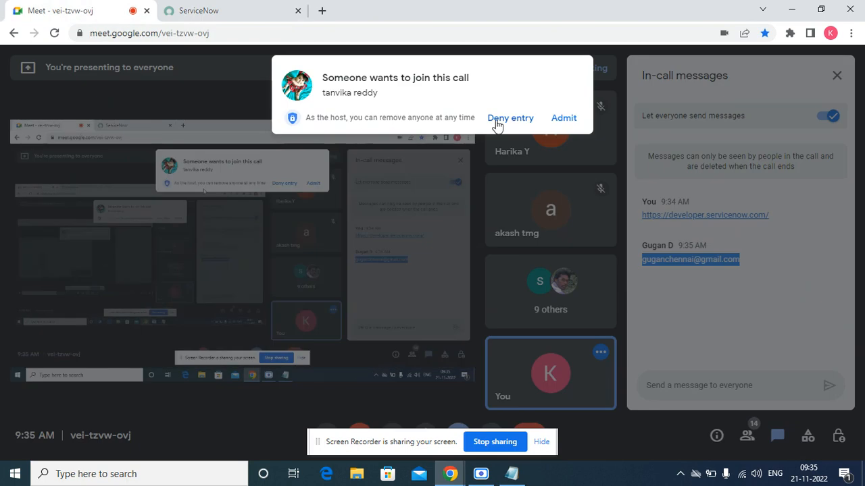
{"action": "left_click", "coordinate": [568, 122]}
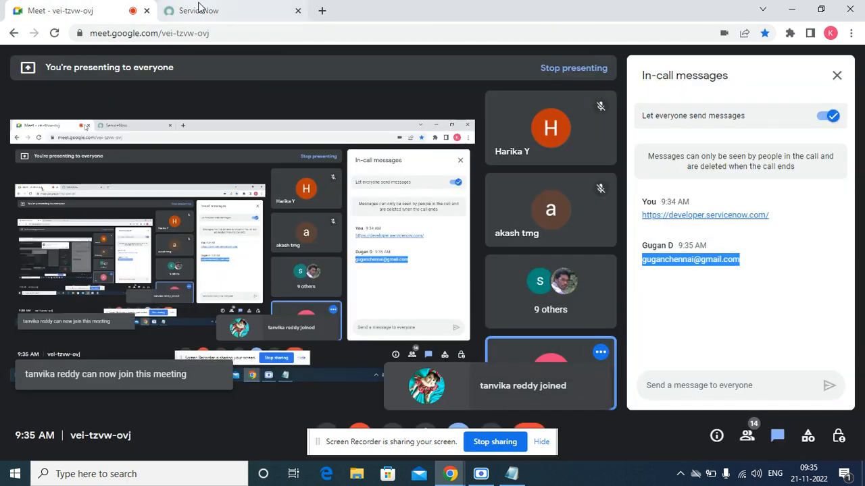
{"action": "left_click", "coordinate": [199, 9]}
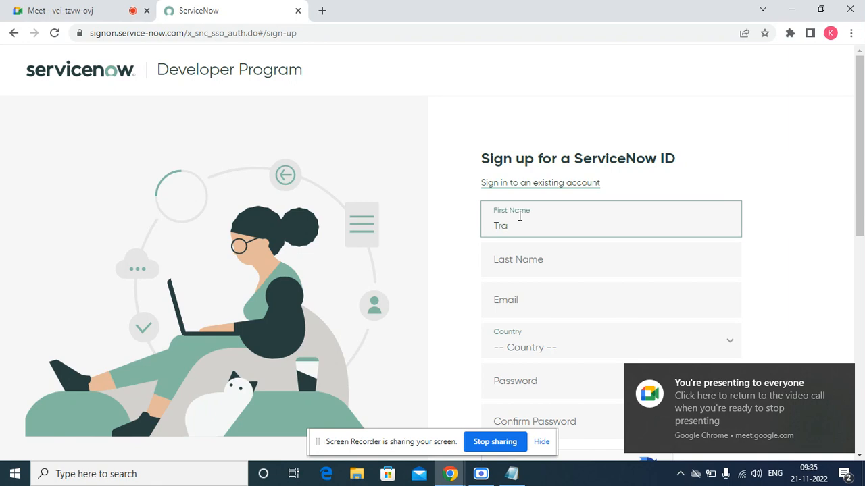
Enter the first and last name and paste the copied e-mail address.
{"action": "type", "text": "Training"}
{"action": "key", "text": "Tab"}
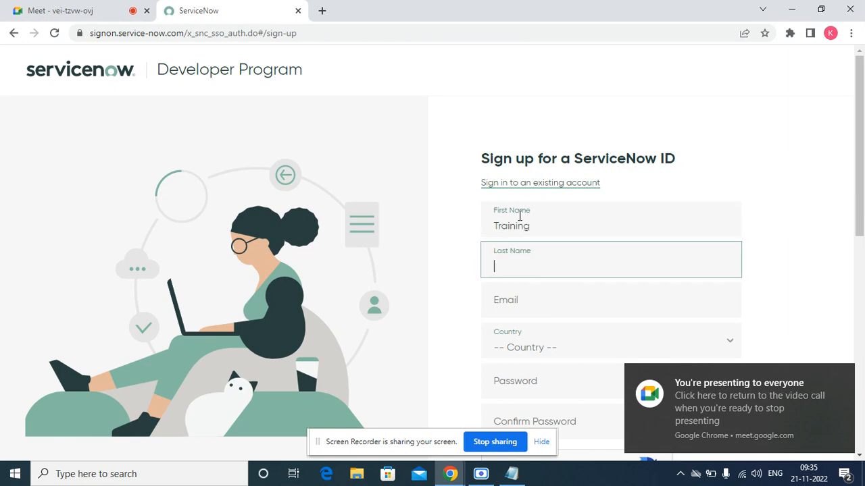
{"action": "type", "text": "Session"}
{"action": "key", "text": "Tab"}
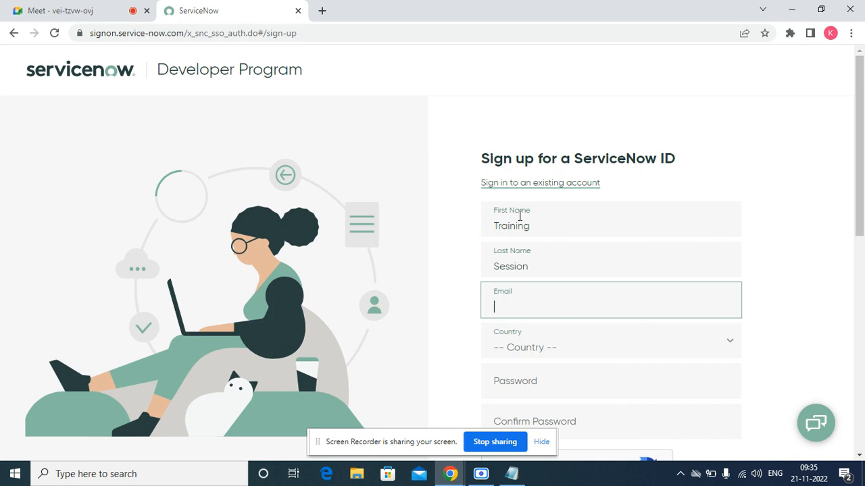
{"action": "key", "text": "ctrl+v"}
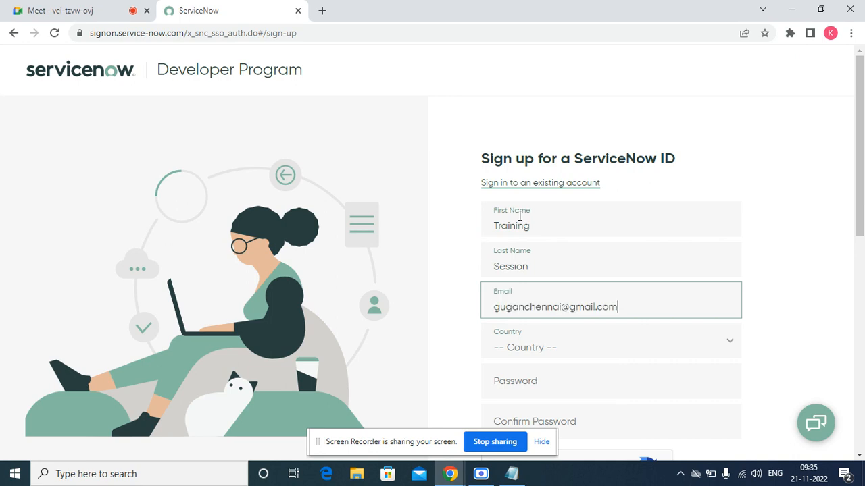
Choose IN - India as the country and enter the account password in both password fields.
{"action": "left_click_drag", "start_coordinate": [862, 209], "coordinate": [860, 270]}
{"action": "left_click", "coordinate": [554, 215]}
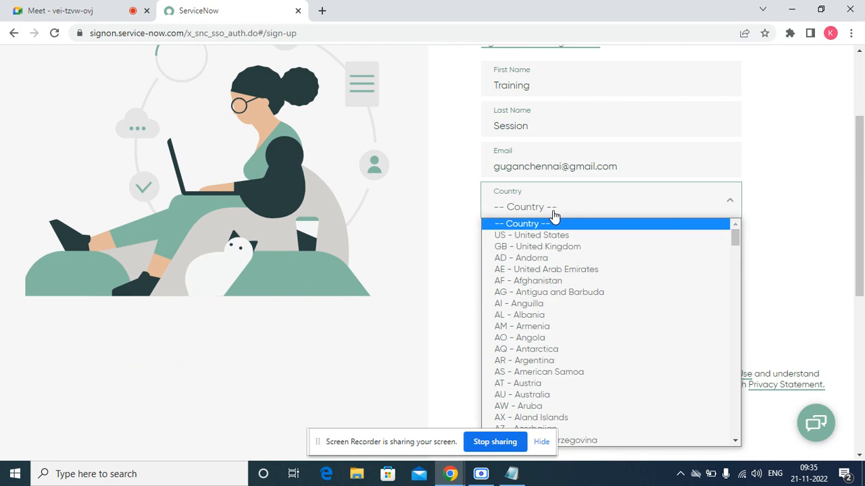
{"action": "type", "text": "in"}
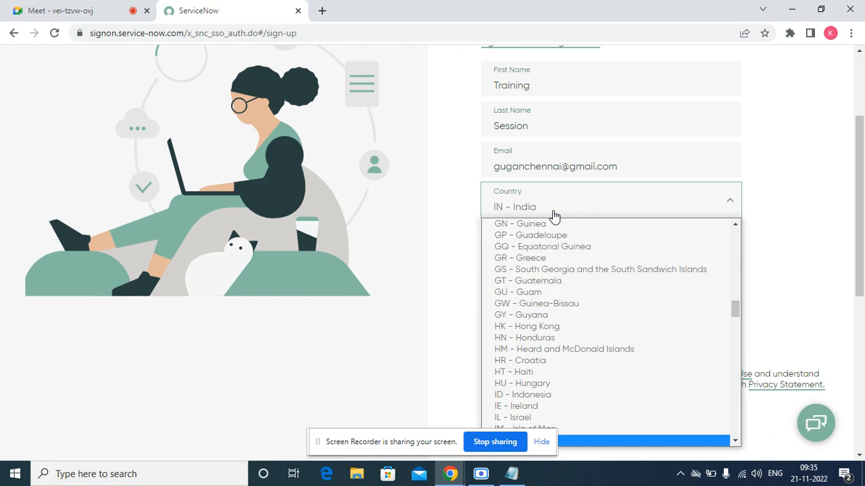
{"action": "left_click", "coordinate": [810, 258]}
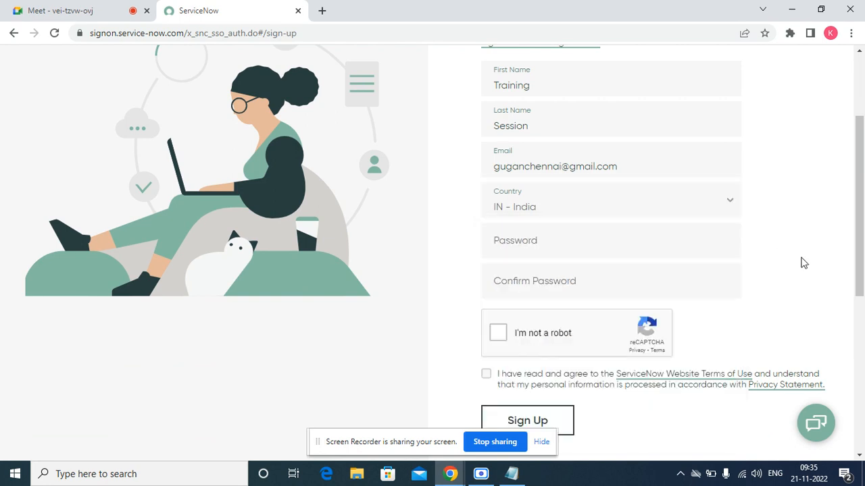
{"action": "left_click", "coordinate": [532, 256]}
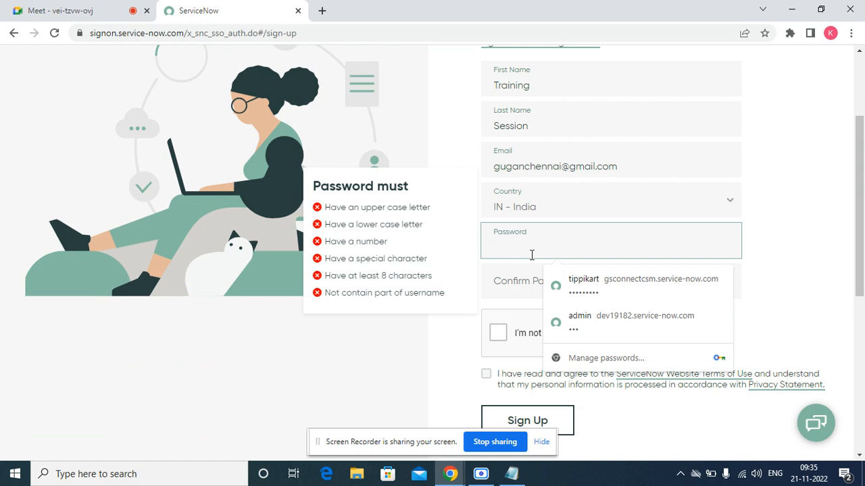
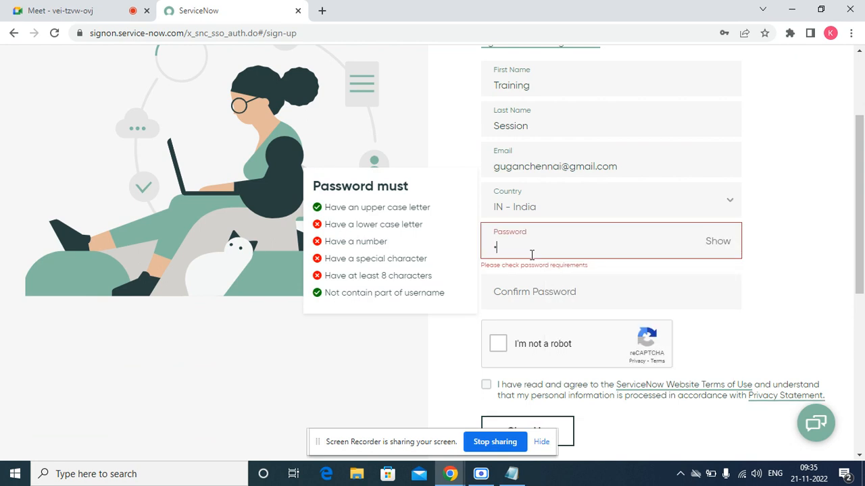
{"action": "key", "text": "Tab"}
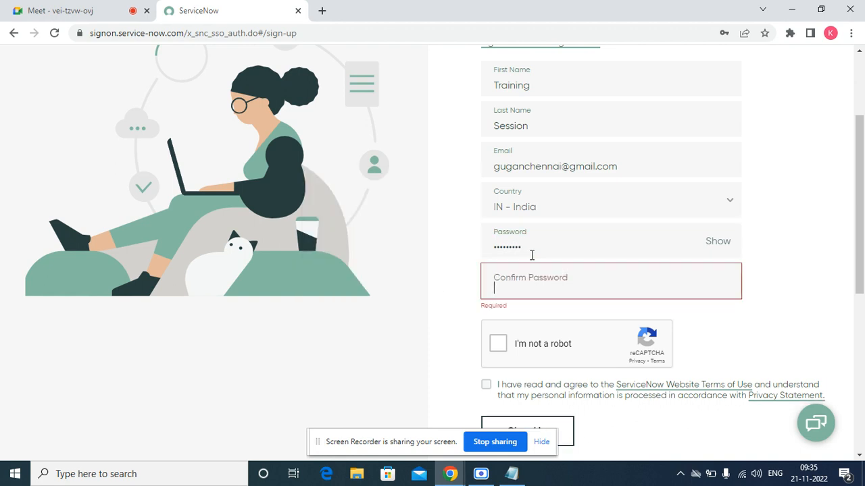
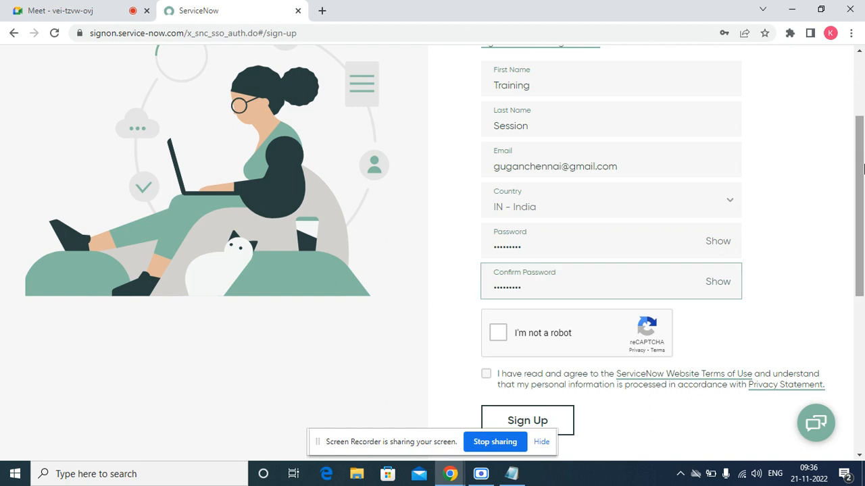
{"action": "scroll", "coordinate": [864, 169], "scroll_direction": "down", "scroll_amount": 3}
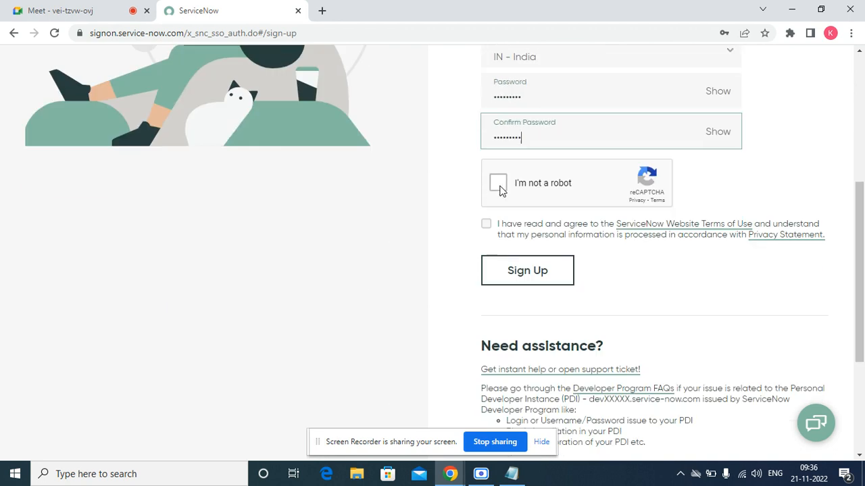
Start the reCAPTCHA and submit a first selection of boat images.
{"action": "left_click", "coordinate": [500, 188]}
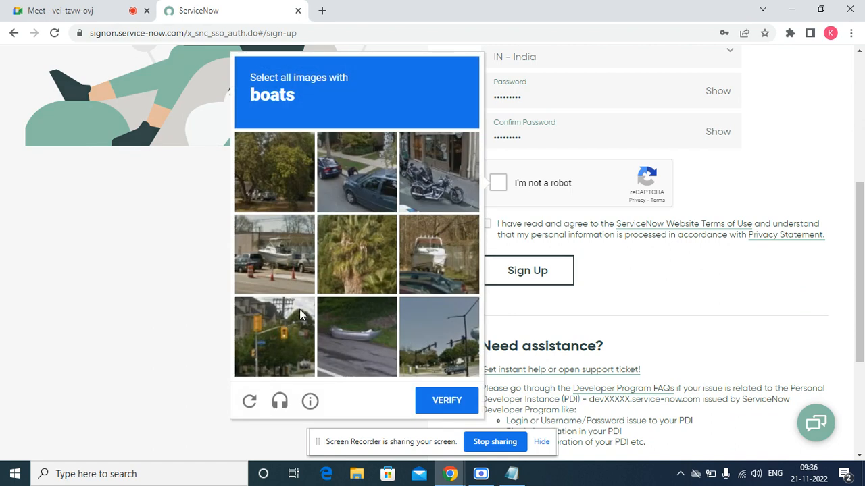
{"action": "left_click", "coordinate": [357, 346]}
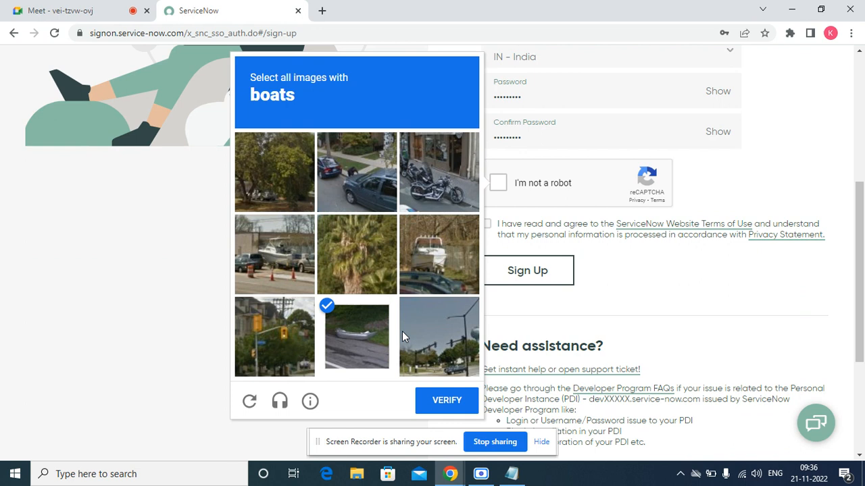
{"action": "left_click", "coordinate": [288, 267]}
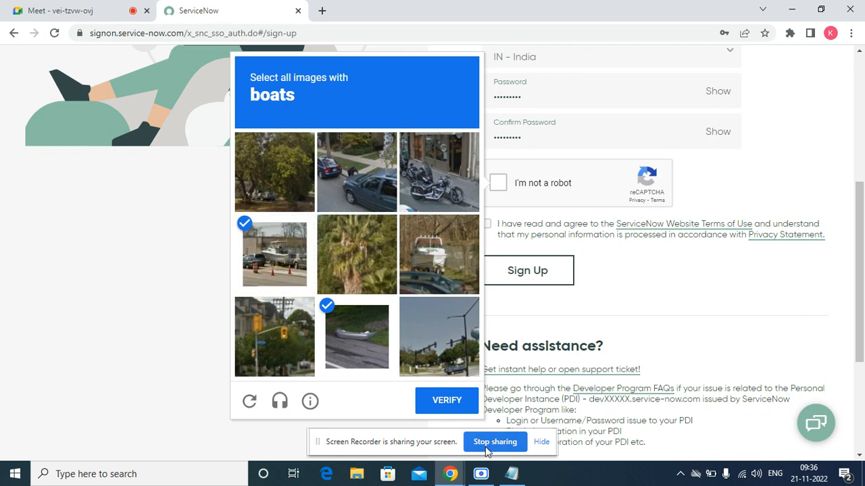
{"action": "left_click", "coordinate": [446, 402]}
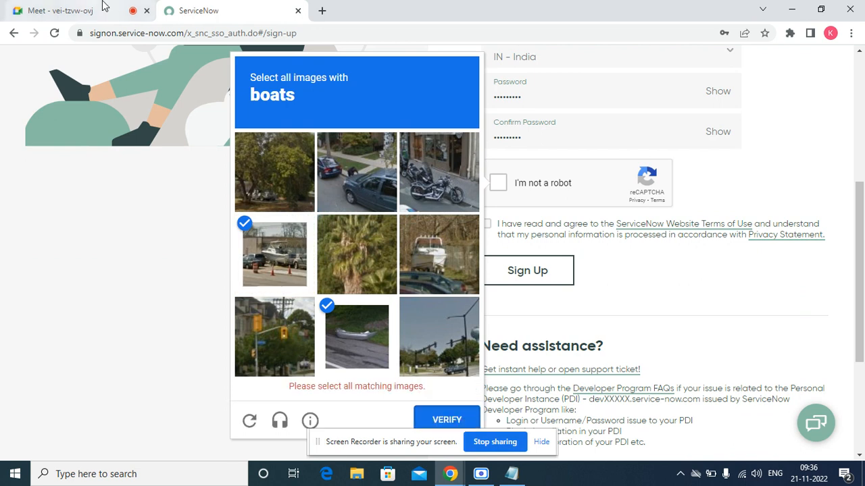
Admit the waiting participant in Meet and return to the sign-up page.
{"action": "left_click", "coordinate": [131, 9]}
{"action": "left_click", "coordinate": [561, 120]}
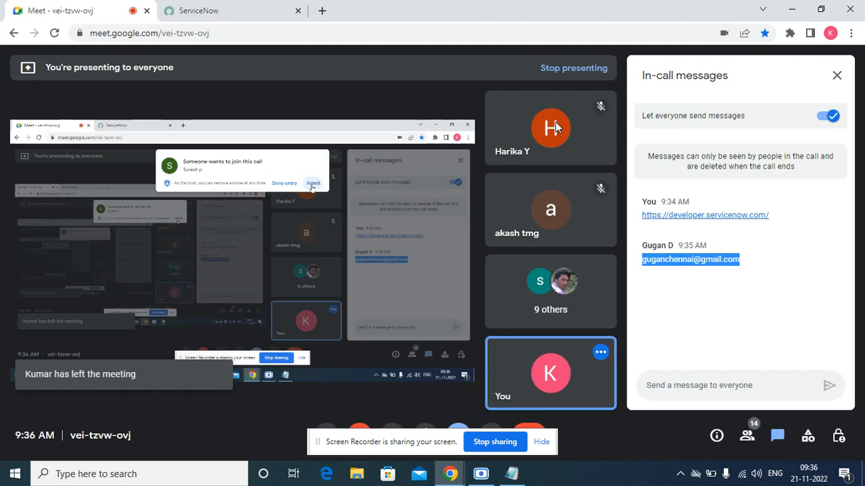
{"action": "left_click", "coordinate": [236, 8]}
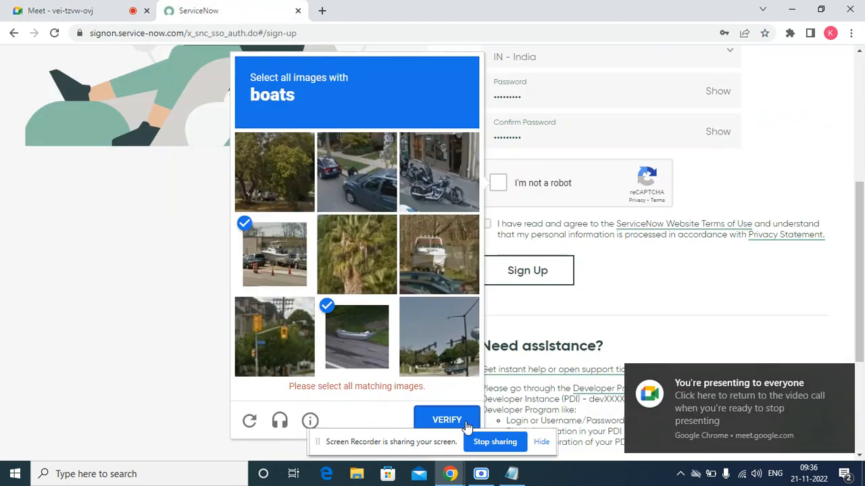
Finish the boat challenge, agree to the Terms of Use, and submit the sign-up form.
{"action": "left_click", "coordinate": [435, 245]}
{"action": "left_click", "coordinate": [435, 401]}
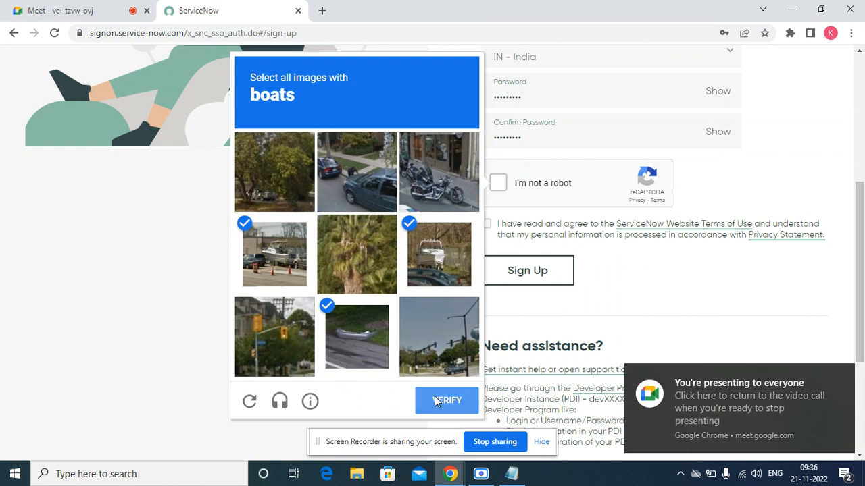
{"action": "left_click", "coordinate": [485, 224]}
{"action": "left_click", "coordinate": [505, 281]}
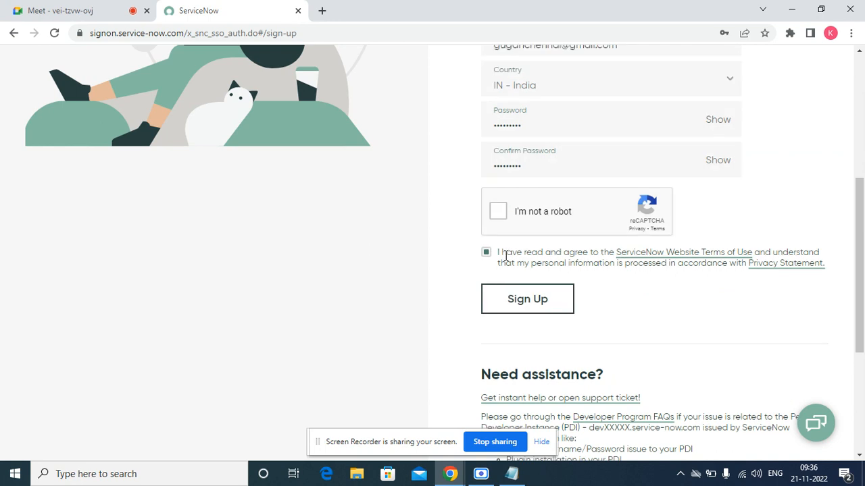
Restart the reCAPTCHA and solve two rounds of the parking meter image challenge.
{"action": "left_click", "coordinate": [497, 213]}
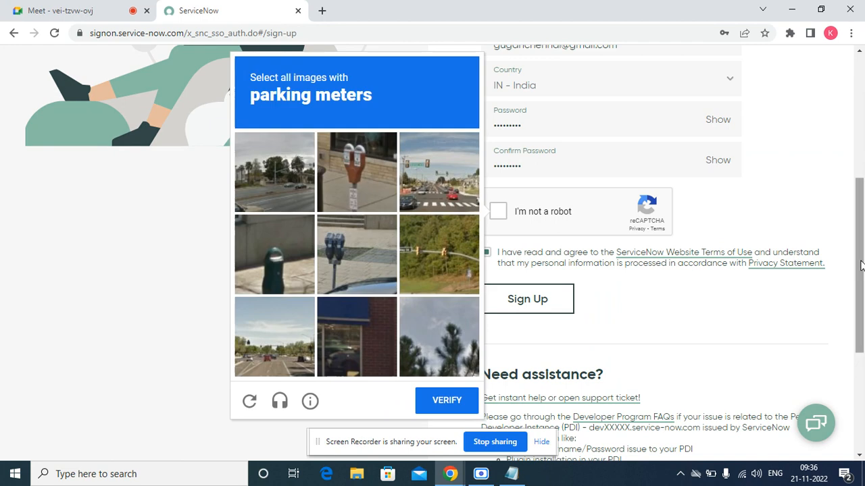
{"action": "left_click", "coordinate": [343, 252]}
{"action": "left_click", "coordinate": [280, 258]}
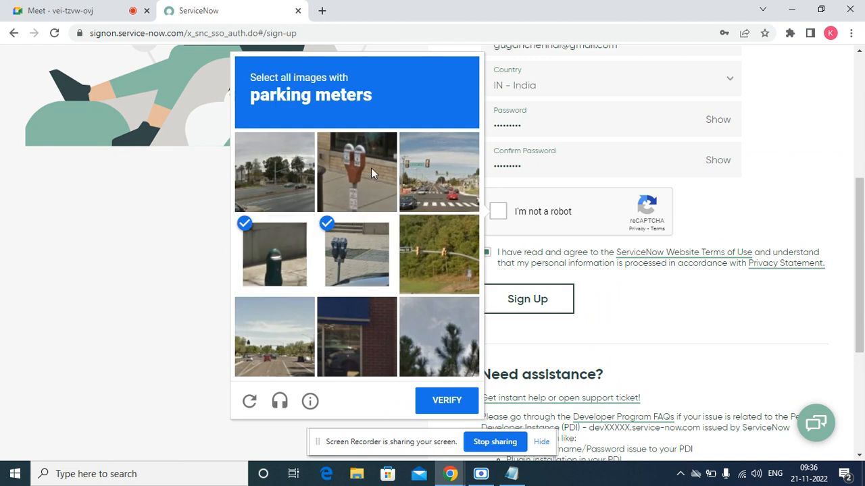
{"action": "left_click", "coordinate": [371, 171]}
{"action": "left_click", "coordinate": [258, 246]}
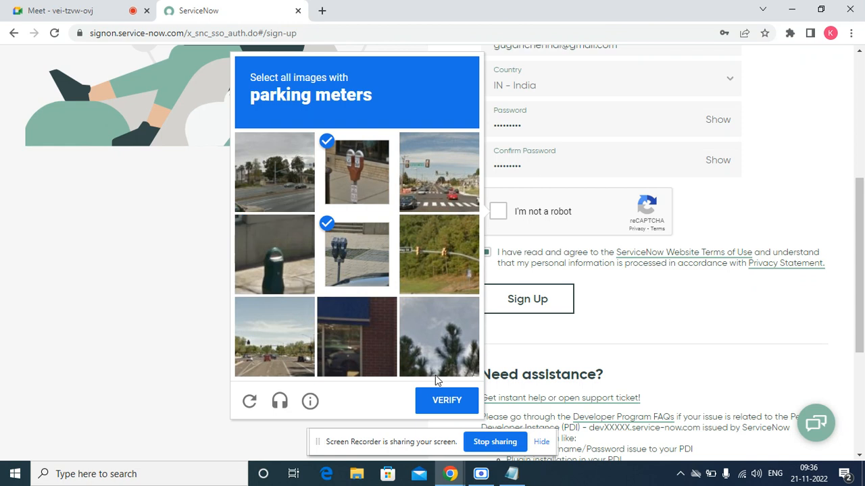
{"action": "left_click", "coordinate": [442, 403]}
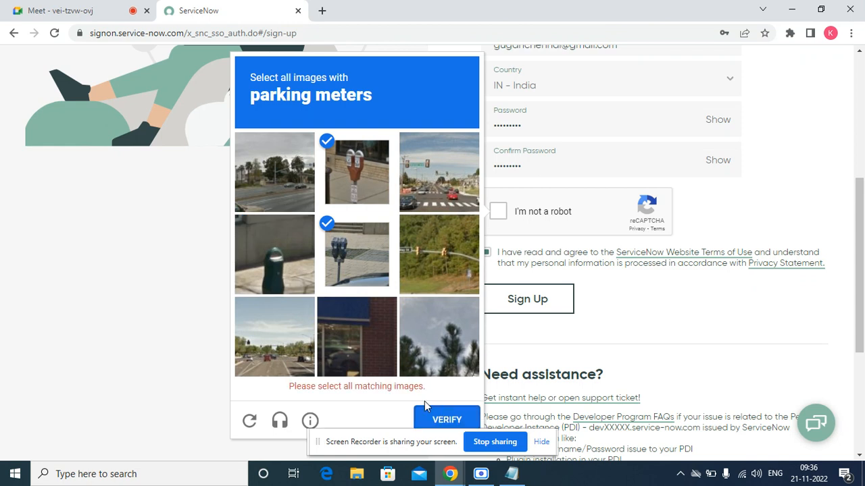
{"action": "left_click", "coordinate": [349, 333]}
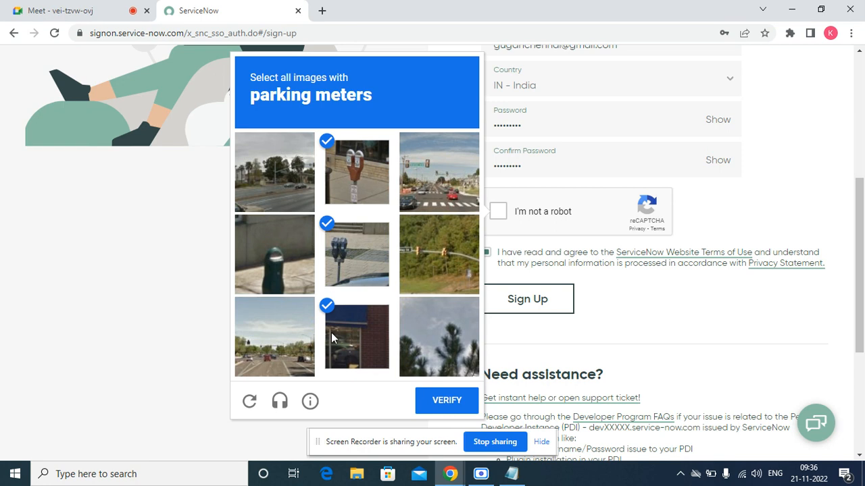
{"action": "left_click", "coordinate": [280, 203]}
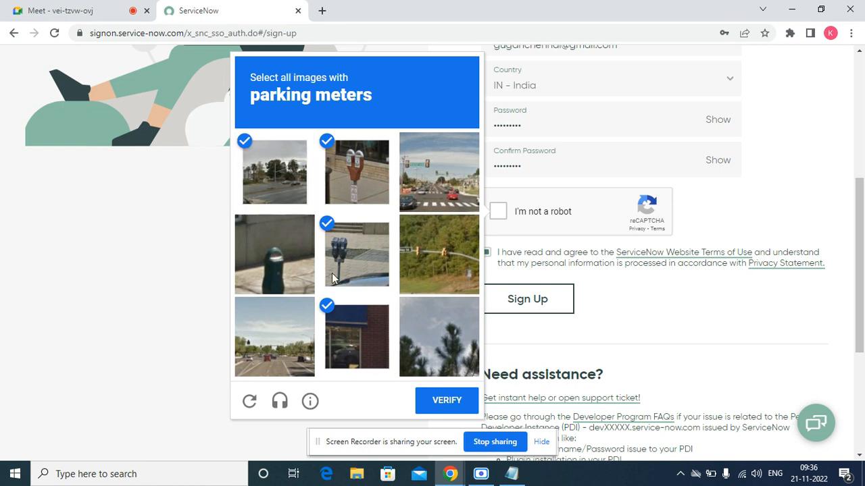
{"action": "left_click", "coordinate": [343, 336]}
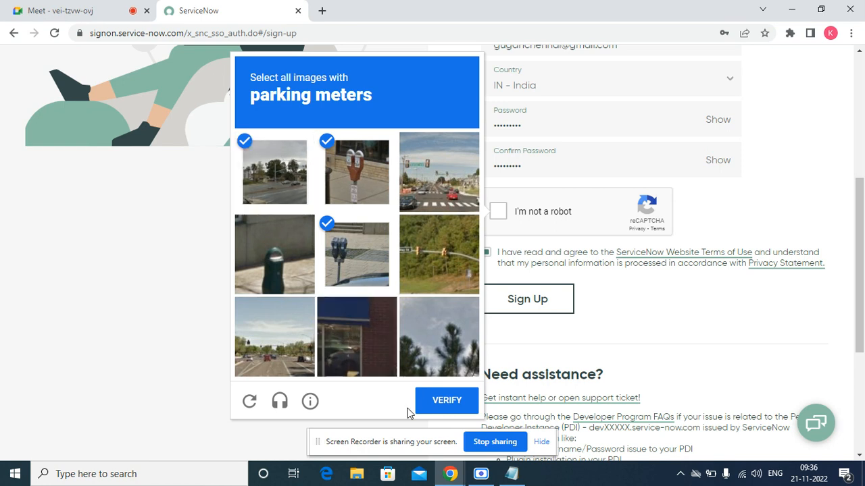
{"action": "left_click", "coordinate": [442, 401]}
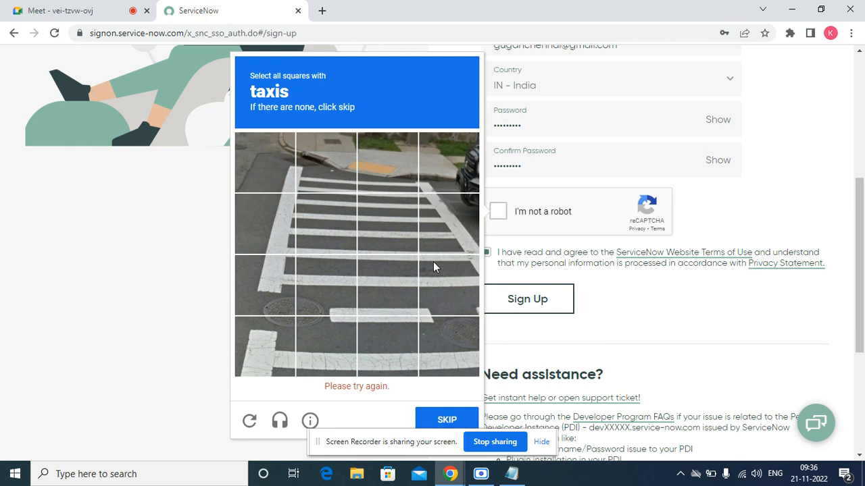
Solve the taxi and traffic light image challenges and submit them.
{"action": "left_click", "coordinate": [452, 178]}
{"action": "left_click", "coordinate": [465, 217]}
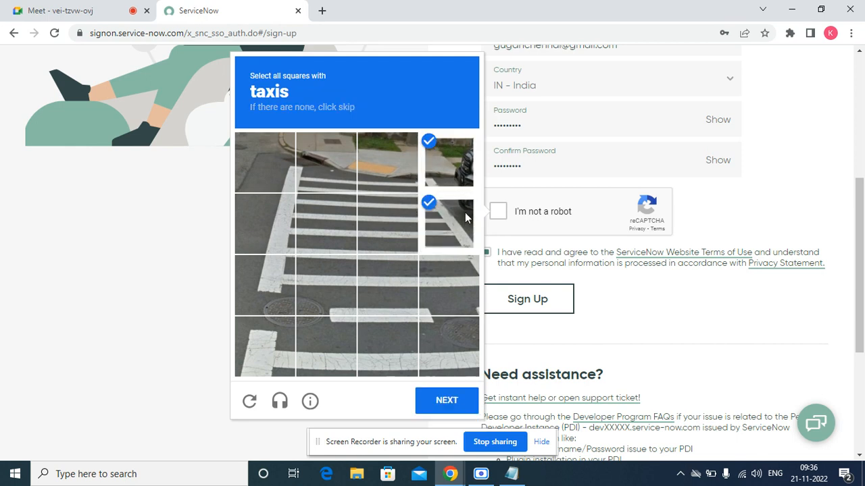
{"action": "left_click", "coordinate": [446, 401]}
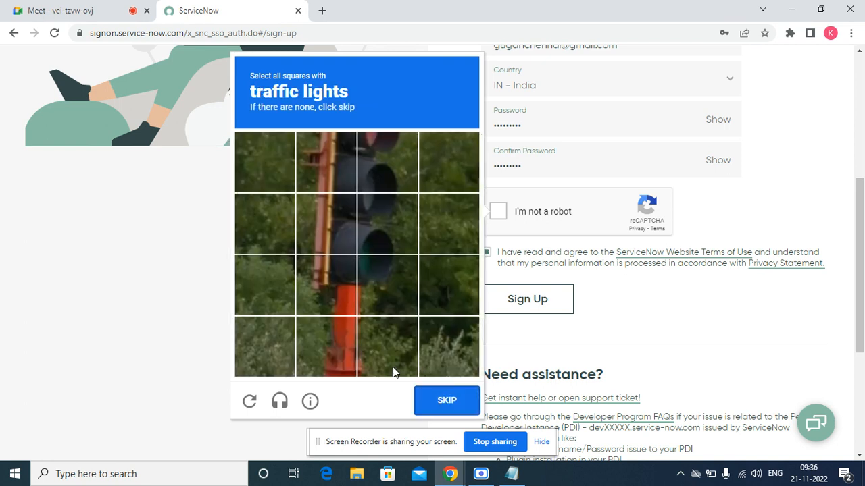
{"action": "left_click", "coordinate": [333, 288]}
{"action": "left_click", "coordinate": [391, 269]}
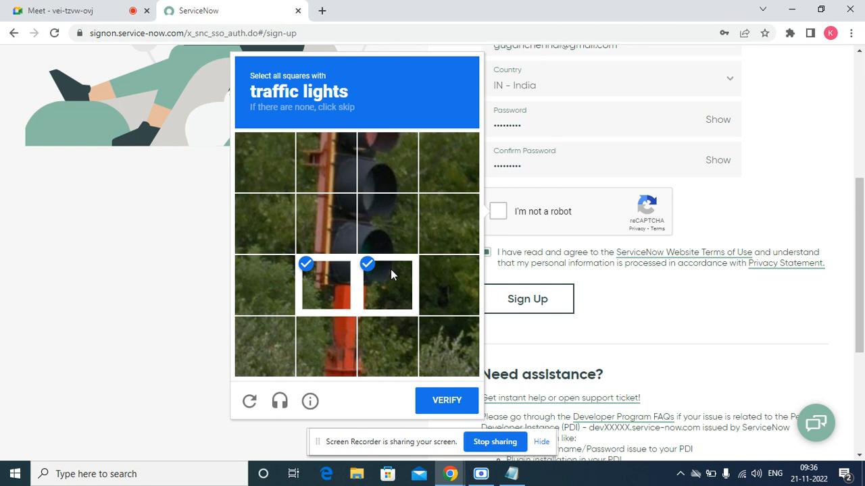
{"action": "left_click", "coordinate": [384, 243]}
{"action": "left_click", "coordinate": [336, 215]}
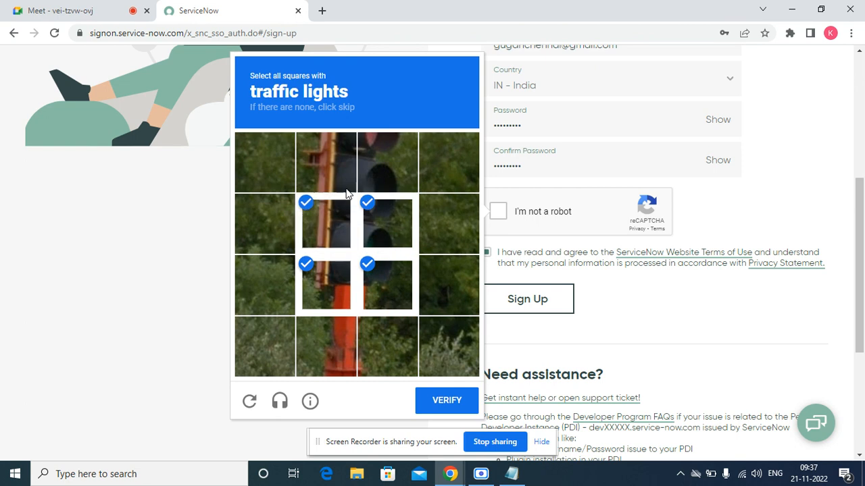
{"action": "left_click", "coordinate": [335, 174]}
{"action": "left_click", "coordinate": [386, 177]}
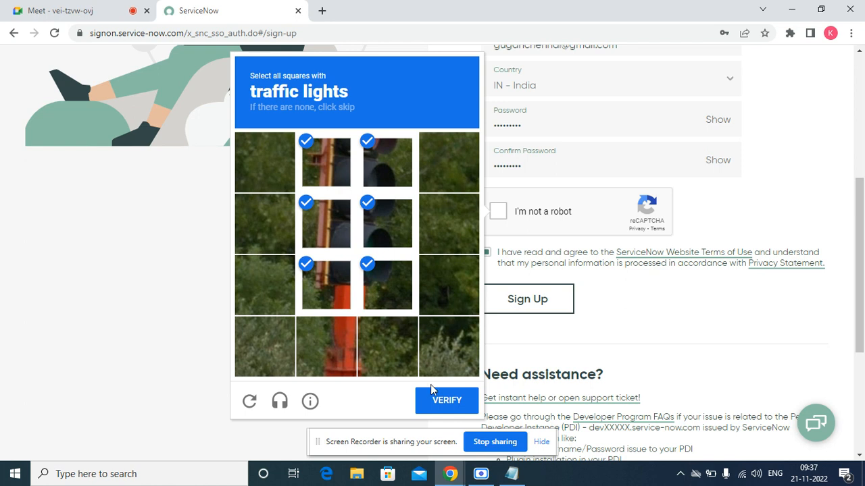
{"action": "left_click", "coordinate": [447, 402]}
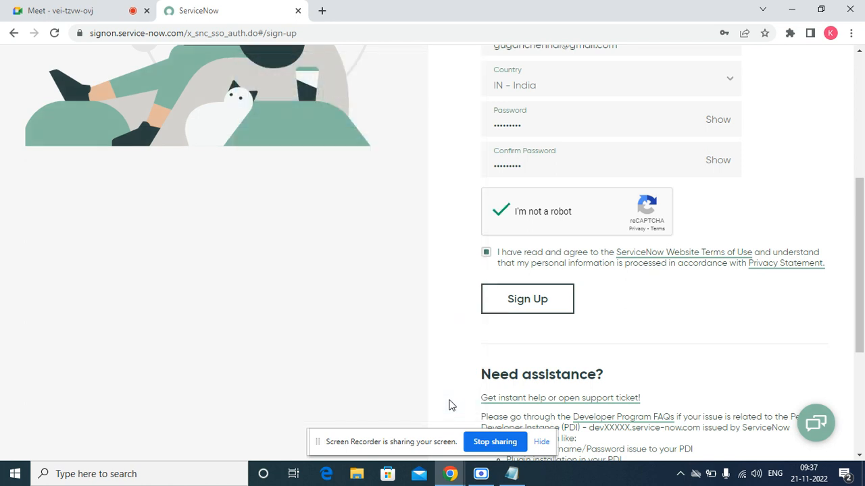
Resubmit the form, reopen the reCAPTCHA and play its audio challenge.
{"action": "left_click", "coordinate": [527, 298]}
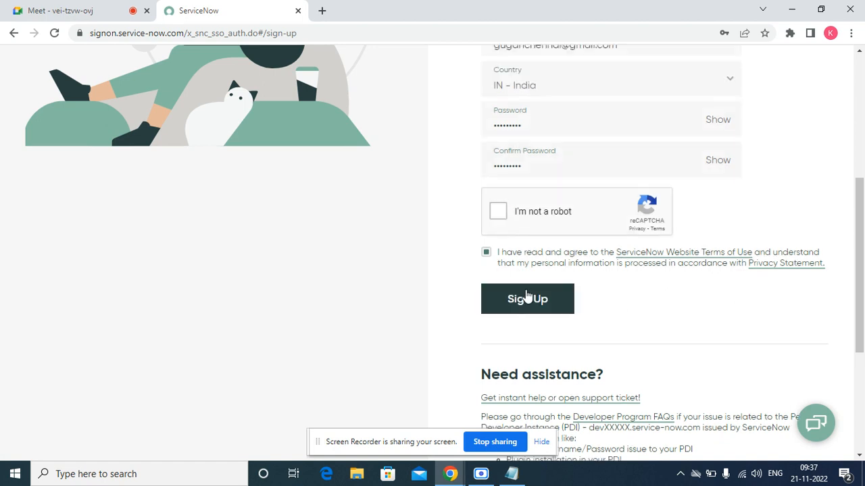
{"action": "left_click", "coordinate": [498, 211]}
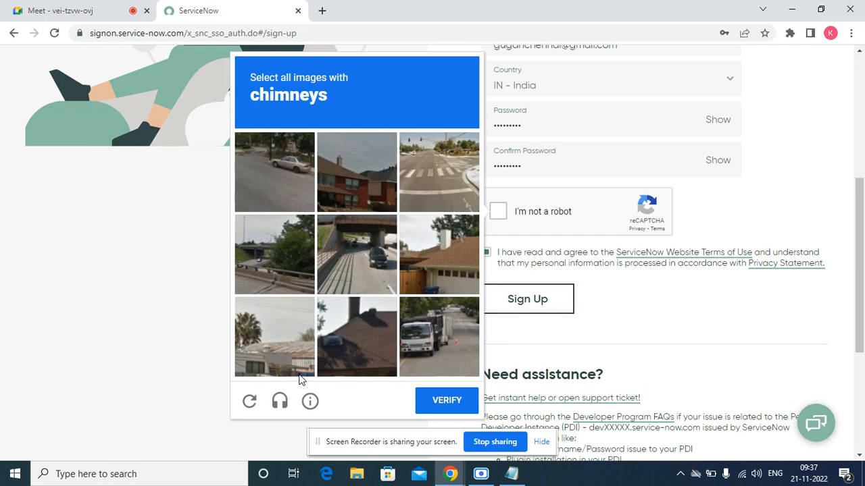
{"action": "left_click", "coordinate": [279, 404]}
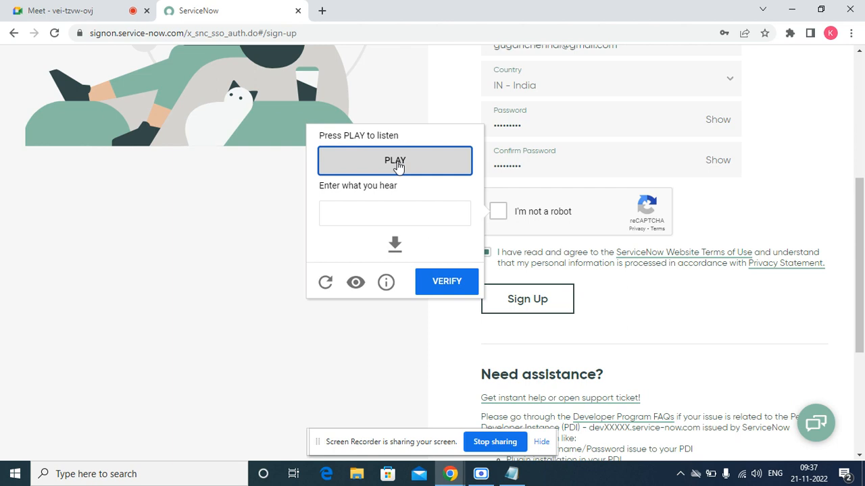
{"action": "left_click", "coordinate": [340, 210]}
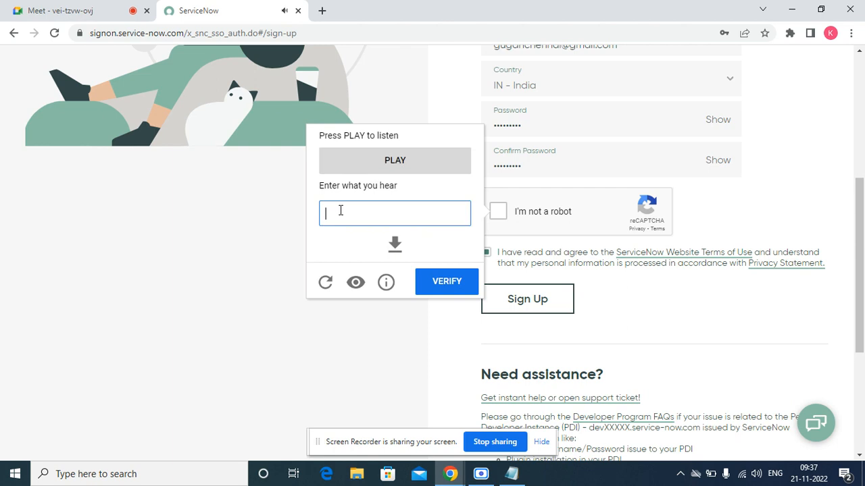
{"action": "left_click", "coordinate": [394, 168]}
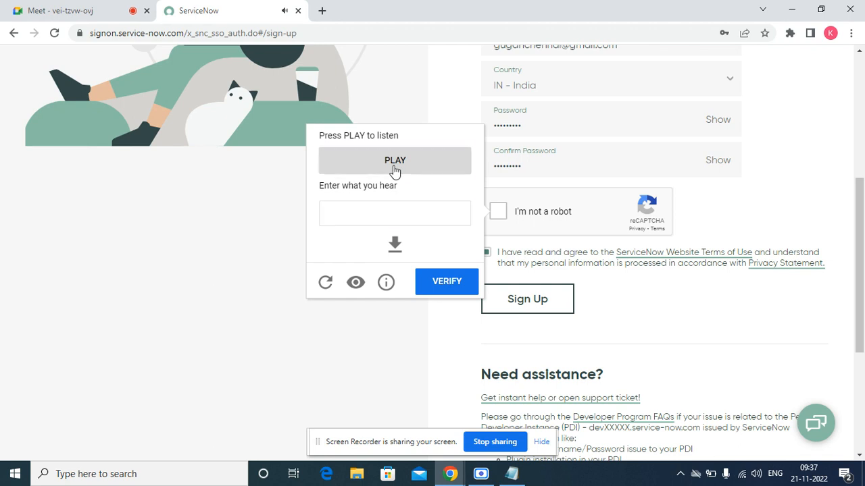
Replay the clip, answer 'whtase secure serve', and verify the audio challenge.
{"action": "left_click", "coordinate": [360, 215]}
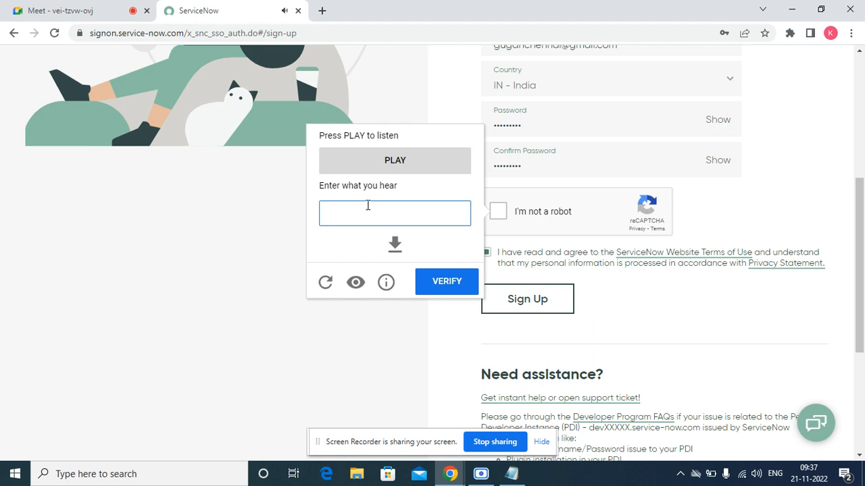
{"action": "left_click", "coordinate": [400, 168]}
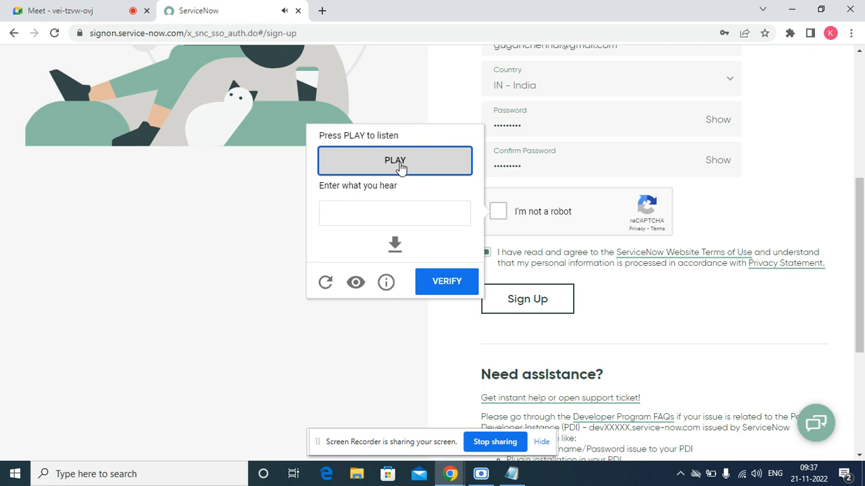
{"action": "left_click", "coordinate": [351, 214]}
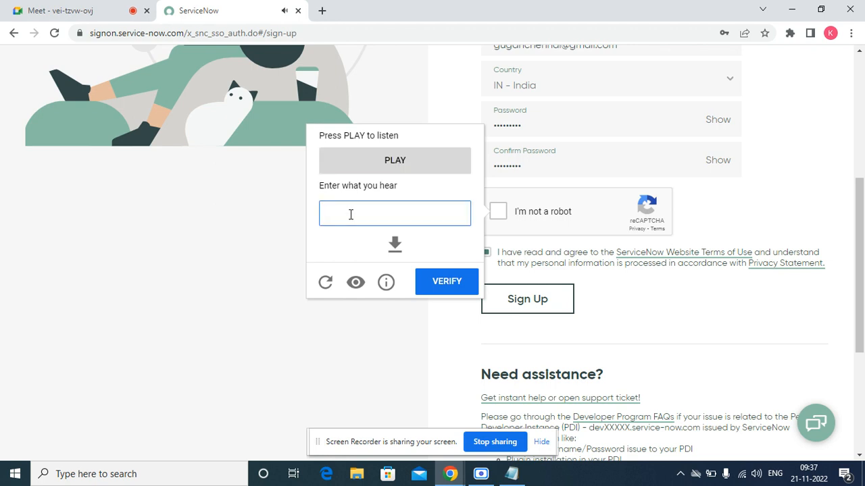
{"action": "type", "text": "whta"}
{"action": "type", "text": "se"}
{"action": "type", "text": " secure ser"}
{"action": "type", "text": "vers"}
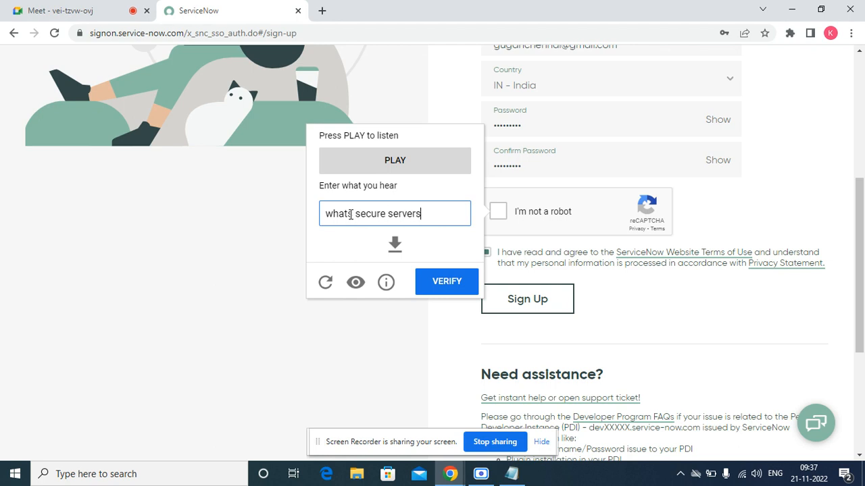
{"action": "left_click", "coordinate": [451, 283]}
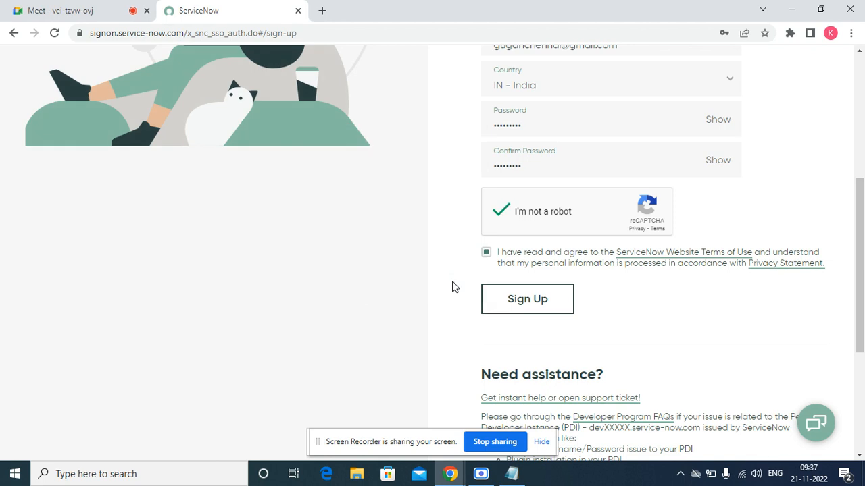
Submit the form, then admit the waiting participant in Meet and return to ServiceNow.
{"action": "left_click", "coordinate": [507, 299]}
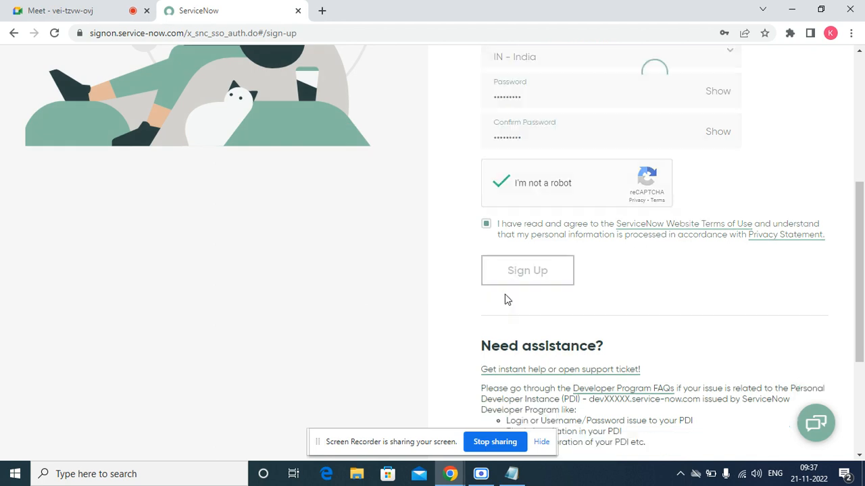
{"action": "left_click", "coordinate": [77, 5]}
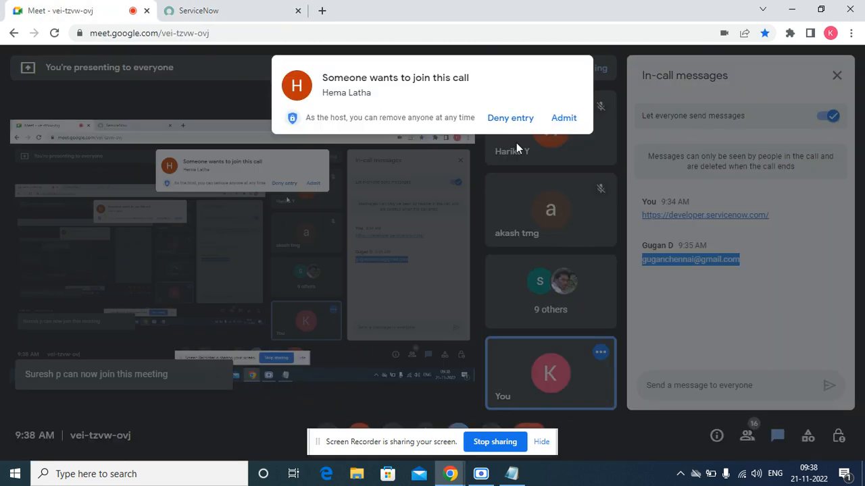
{"action": "left_click", "coordinate": [559, 121]}
{"action": "left_click", "coordinate": [233, 11]}
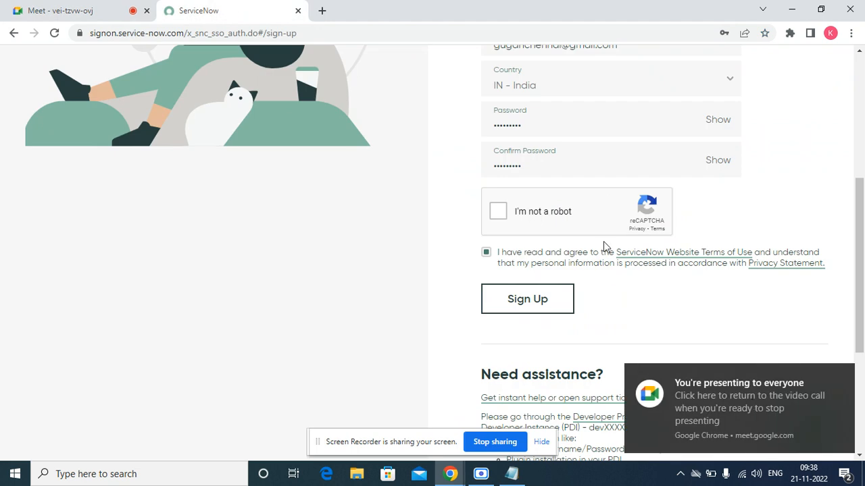
Tick the robot check, submit the sign-up form again, and scroll up to the result.
{"action": "left_click", "coordinate": [498, 212]}
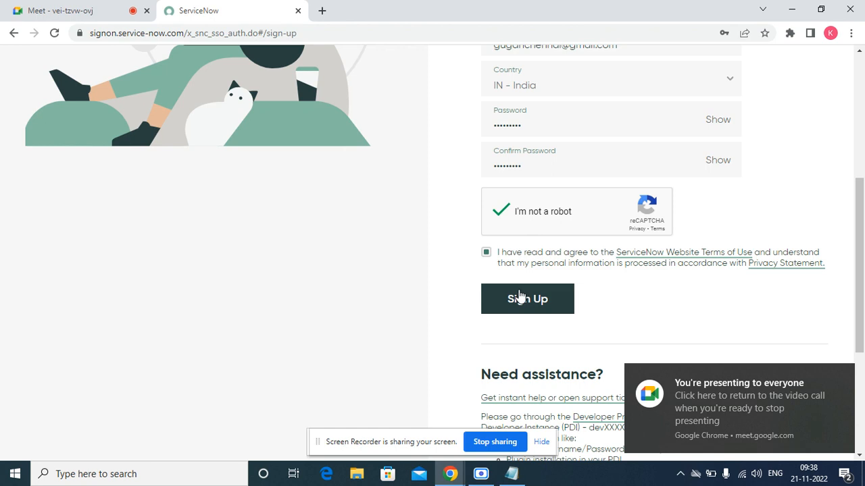
{"action": "left_click", "coordinate": [521, 295]}
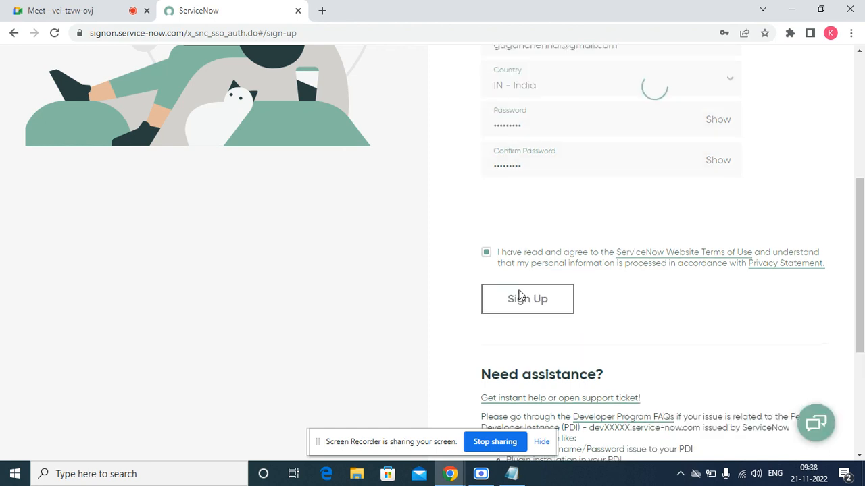
{"action": "left_click_drag", "start_coordinate": [863, 252], "coordinate": [840, 110]}
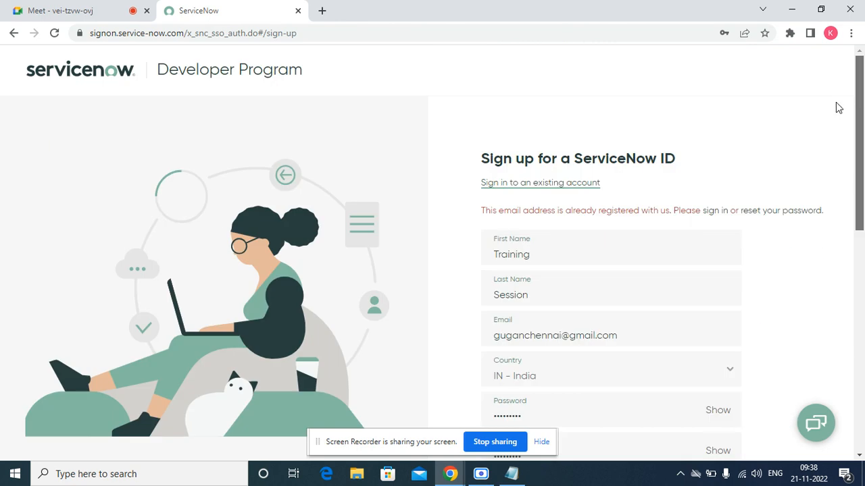
Close the country list and clear the previously entered address from the sign-up form's Email field.
{"action": "scroll", "coordinate": [835, 131], "scroll_direction": "down", "scroll_amount": 1}
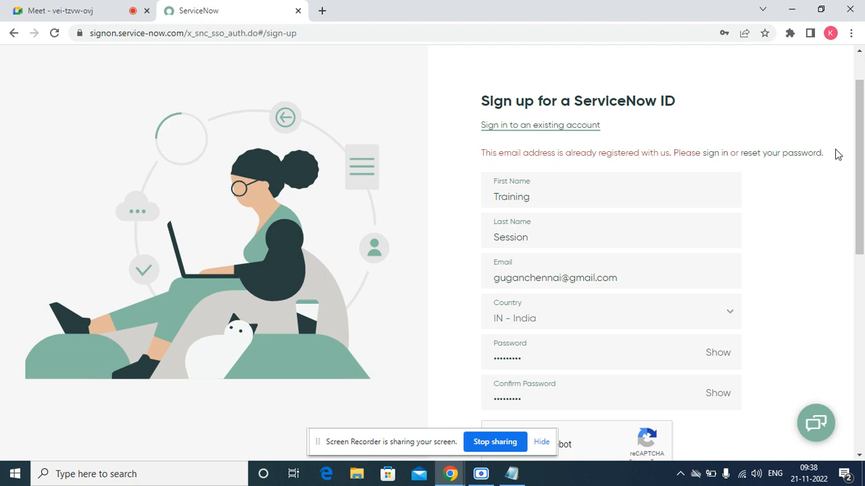
{"action": "left_click", "coordinate": [641, 304]}
{"action": "left_click", "coordinate": [800, 231]}
{"action": "left_click", "coordinate": [636, 282]}
{"action": "key", "text": "ctrl+a"}
{"action": "key", "text": "BackSpace"}
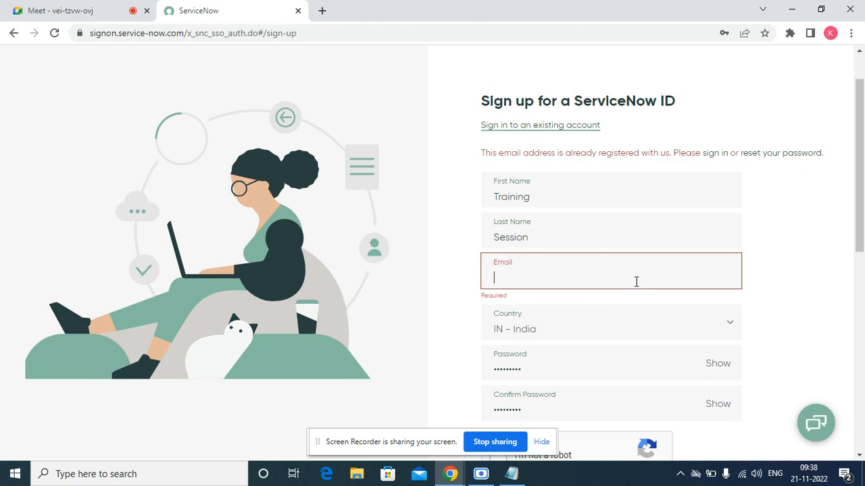
{"action": "left_click", "coordinate": [21, 9]}
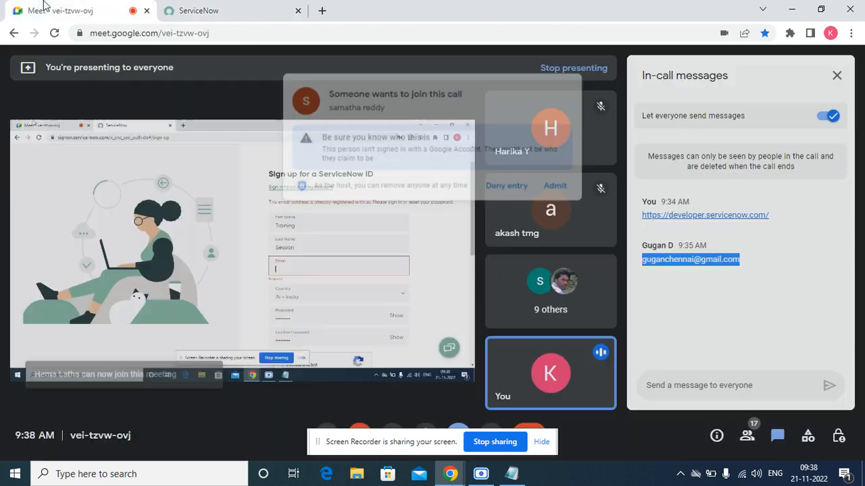
Admit the waiting participant to the Meet call, review the chat, and return to ServiceNow.
{"action": "left_click", "coordinate": [570, 179]}
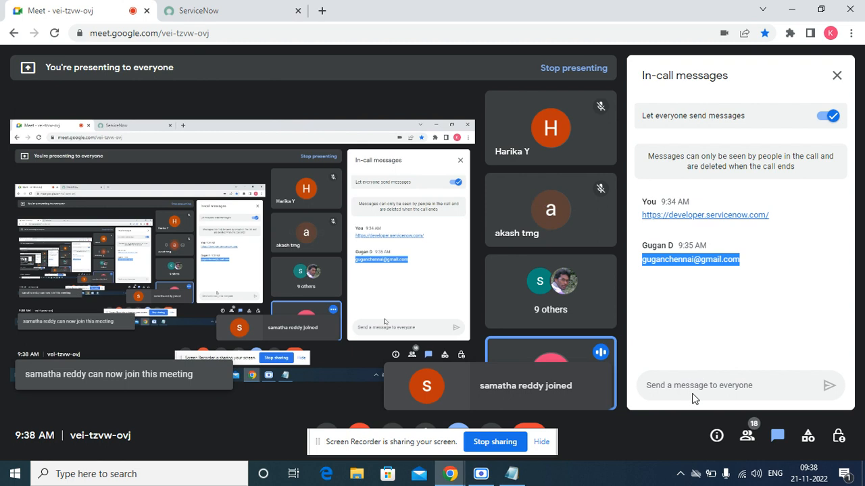
{"action": "left_click", "coordinate": [734, 385]}
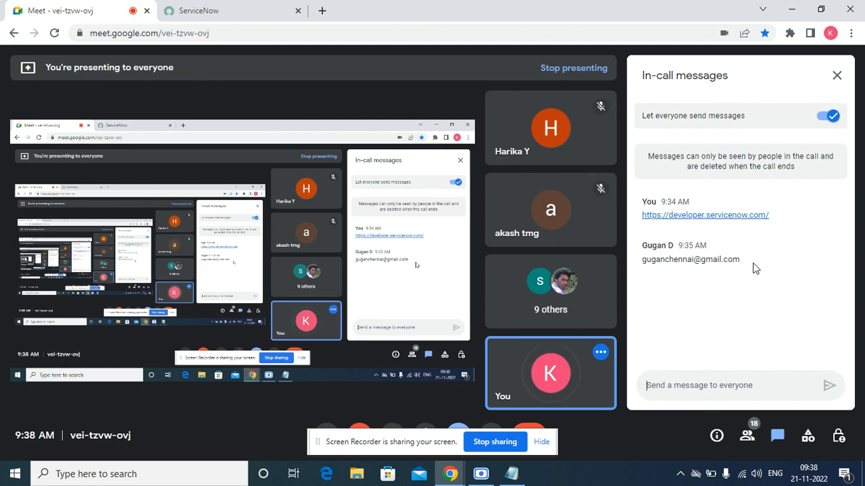
{"action": "left_click_drag", "start_coordinate": [753, 264], "coordinate": [643, 259]}
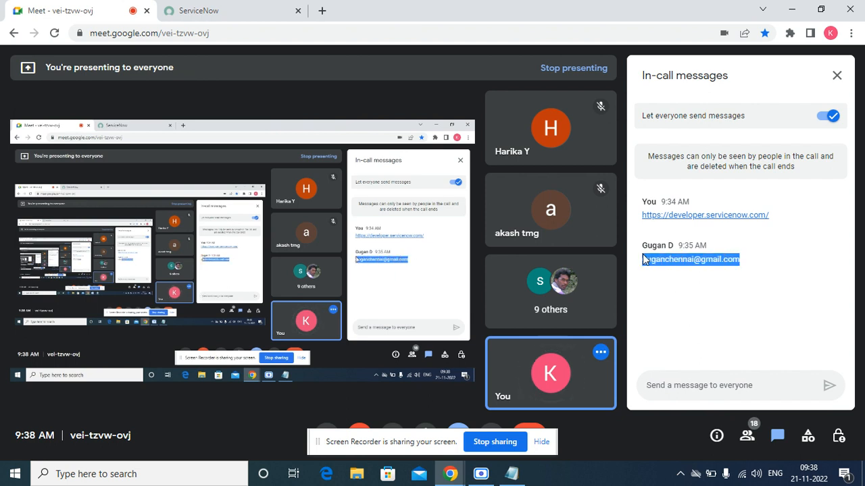
{"action": "left_click", "coordinate": [718, 334]}
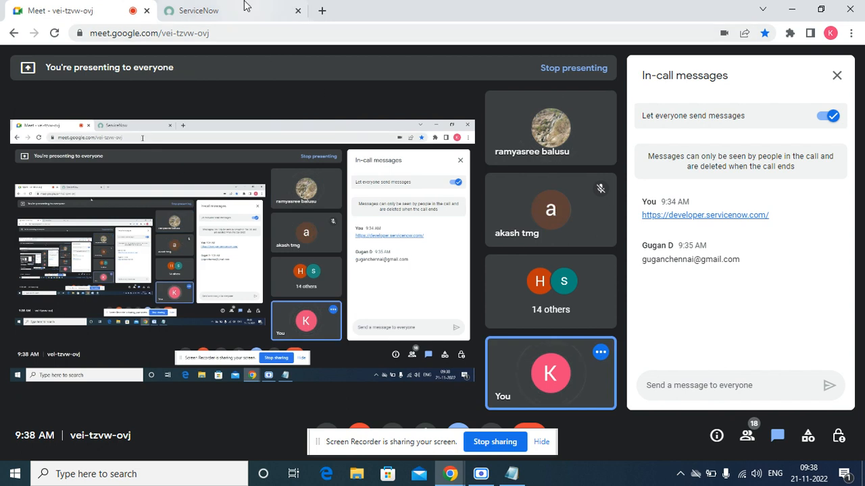
{"action": "mouse_move", "coordinate": [242, 6]}
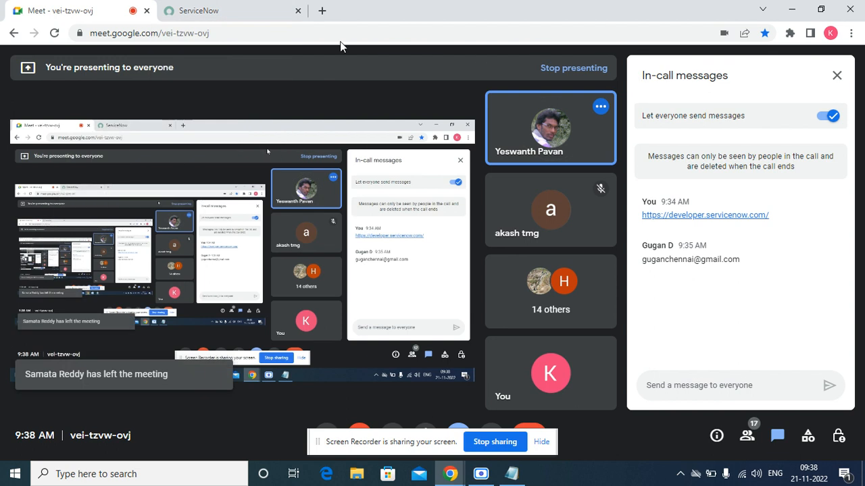
{"action": "left_click", "coordinate": [223, 8]}
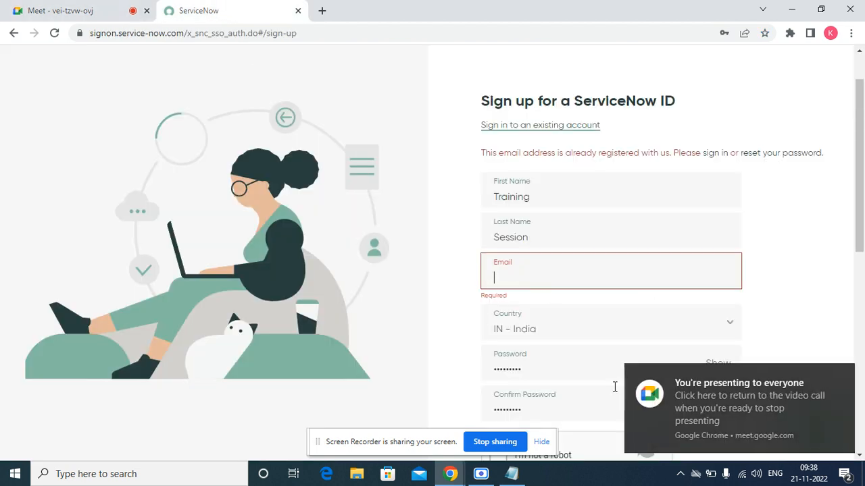
Look over the Meet chat, then bring up and minimize the Notepad notes.
{"action": "left_click", "coordinate": [63, 8]}
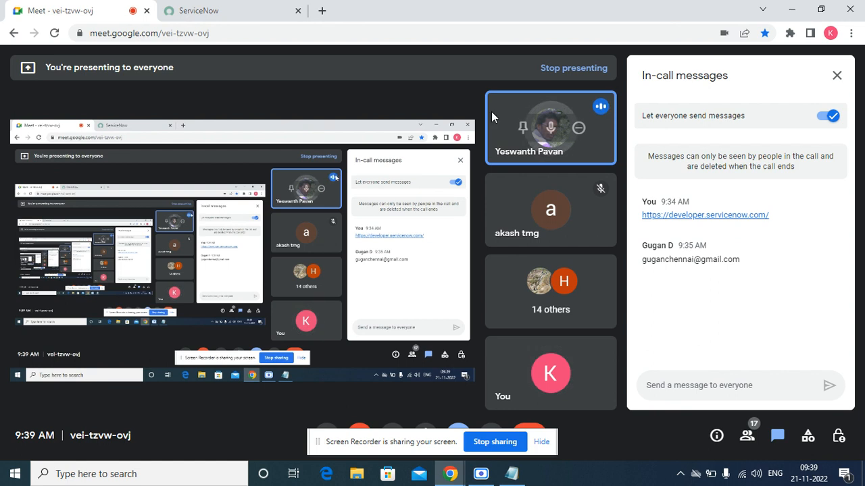
{"action": "left_click", "coordinate": [684, 392]}
{"action": "left_click", "coordinate": [232, 6]}
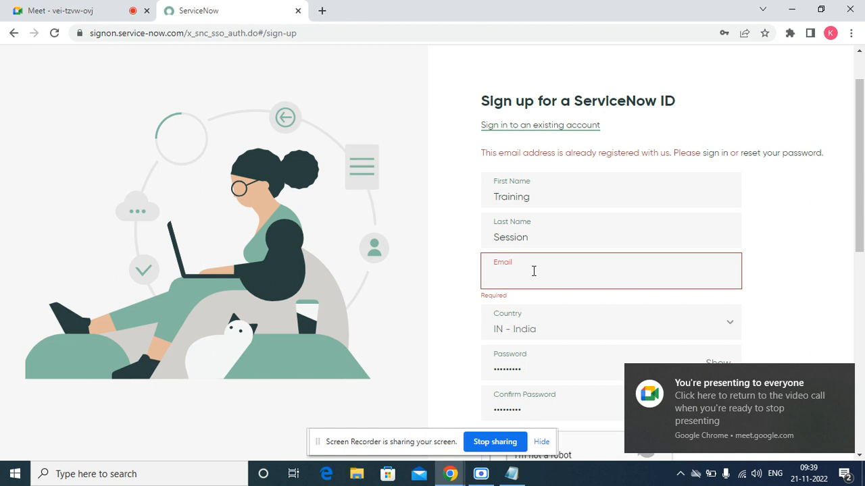
{"action": "left_click", "coordinate": [512, 474]}
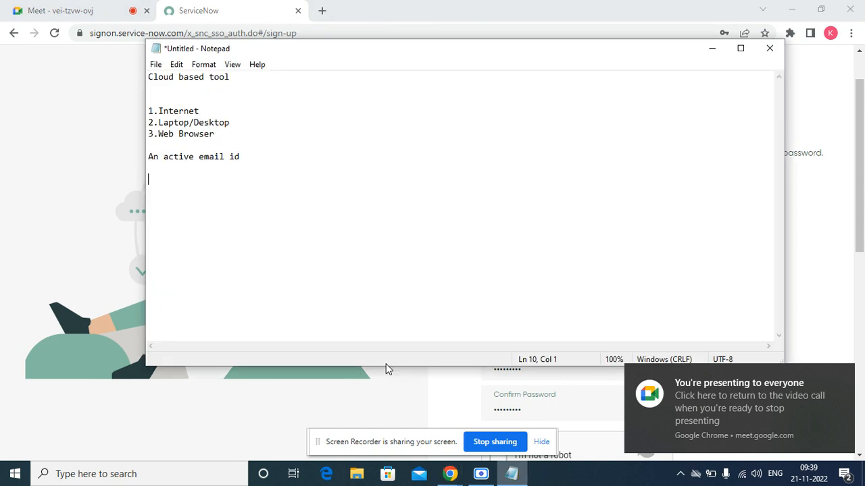
{"action": "left_click", "coordinate": [713, 50]}
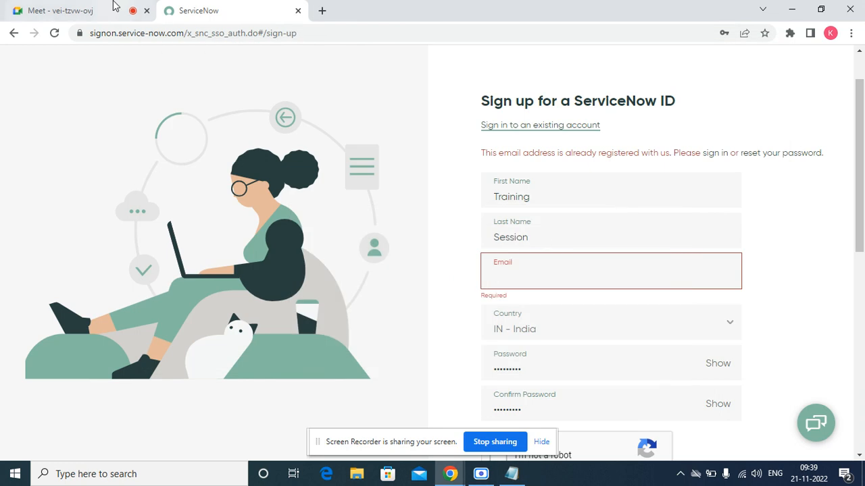
Dismiss the Chrome presenting notification on the ServiceNow tab and go back to Meet.
{"action": "left_click", "coordinate": [91, 8]}
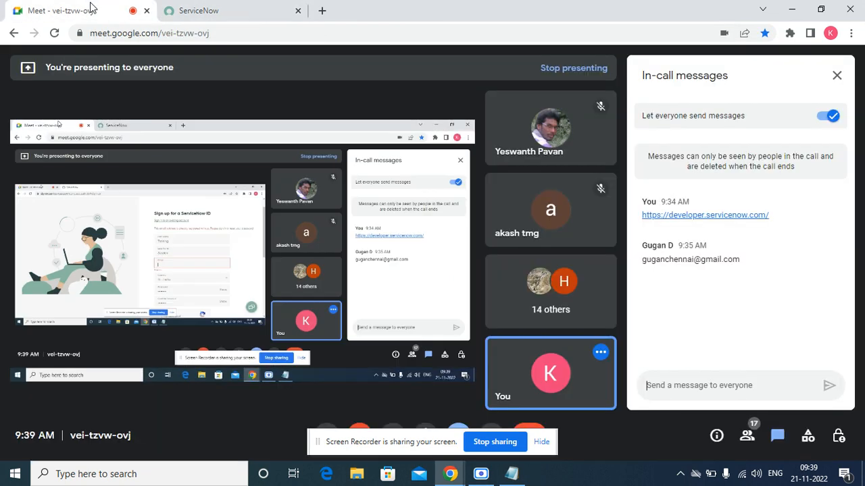
{"action": "left_click", "coordinate": [228, 7]}
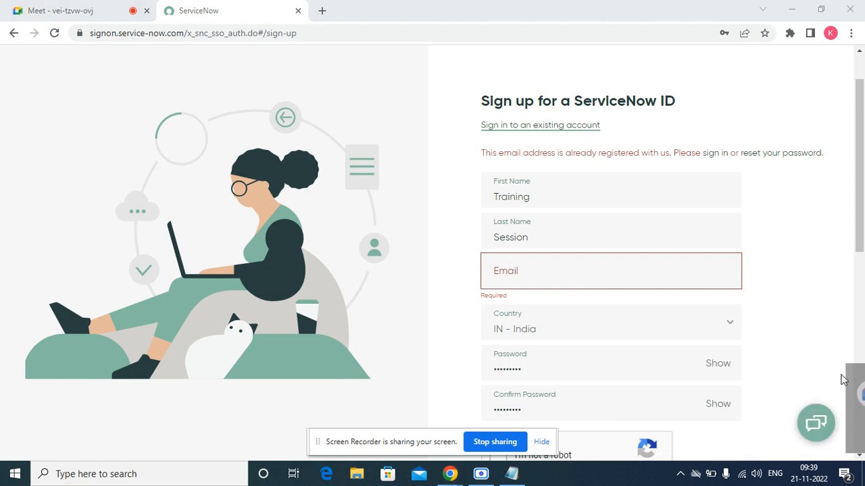
{"action": "left_click", "coordinate": [843, 377]}
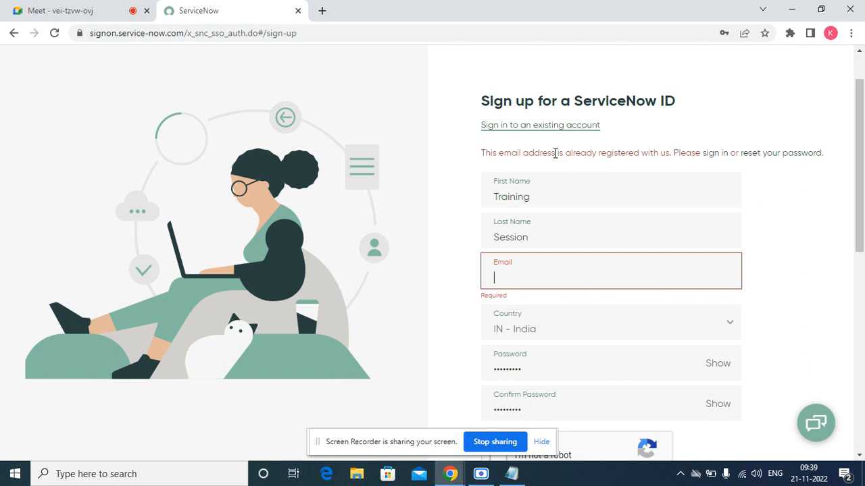
{"action": "left_click", "coordinate": [55, 8]}
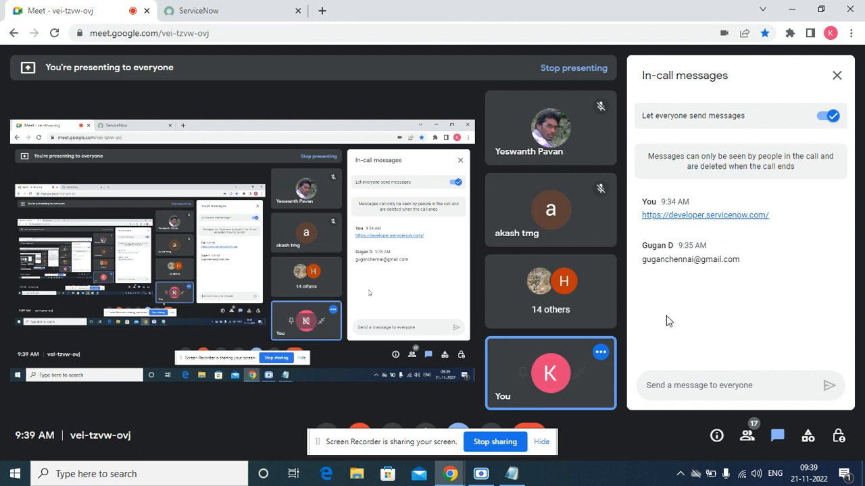
Toggle the Meet in-call messages panel and show the People list.
{"action": "left_click", "coordinate": [727, 383]}
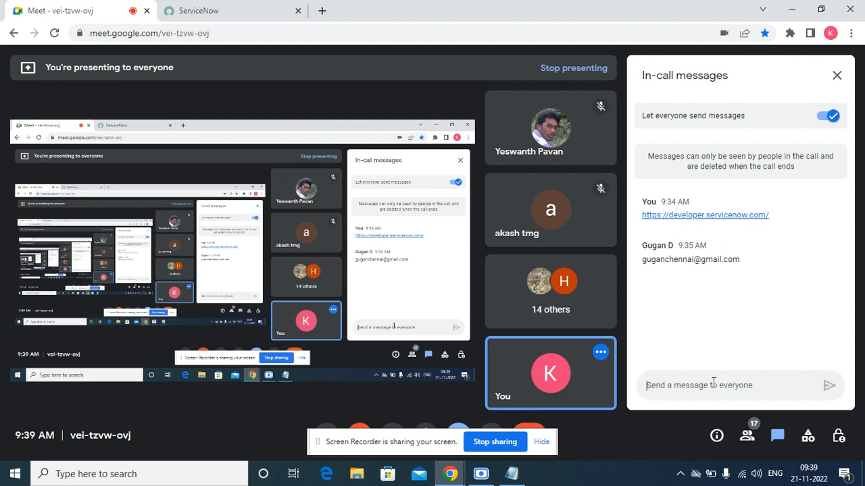
{"action": "left_click", "coordinate": [777, 436]}
{"action": "left_click", "coordinate": [777, 436]}
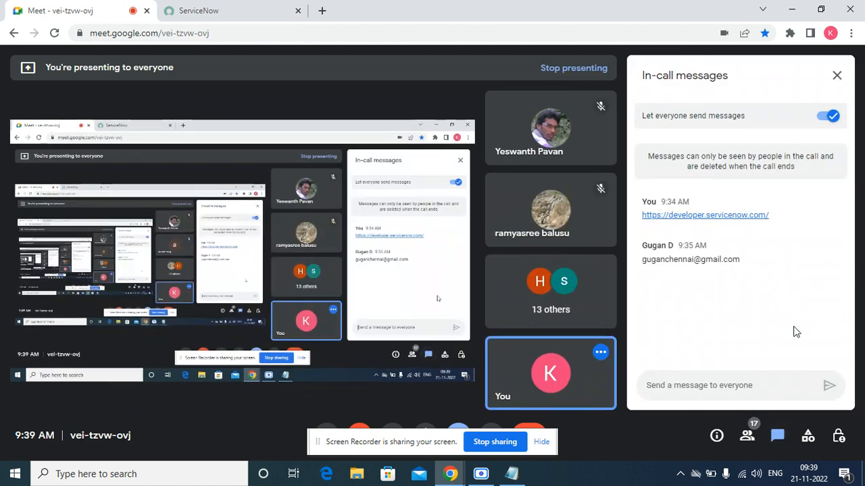
{"action": "left_click", "coordinate": [746, 436]}
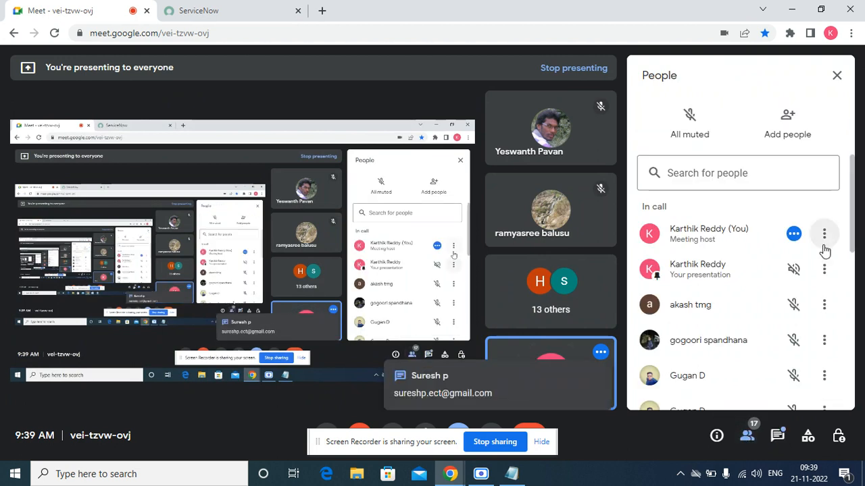
Copy the participant's e-mail address from the new chat message and return to ServiceNow.
{"action": "left_click", "coordinate": [517, 387]}
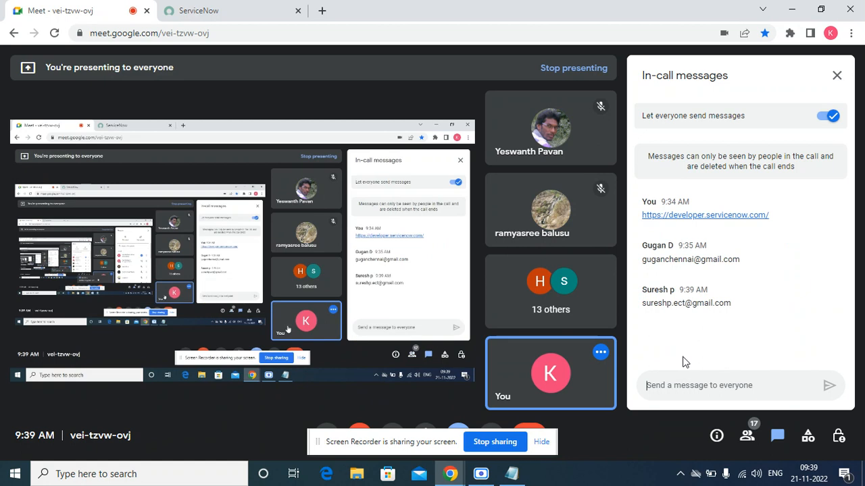
{"action": "left_click_drag", "start_coordinate": [737, 304], "coordinate": [641, 305]}
{"action": "right_click", "coordinate": [640, 307]}
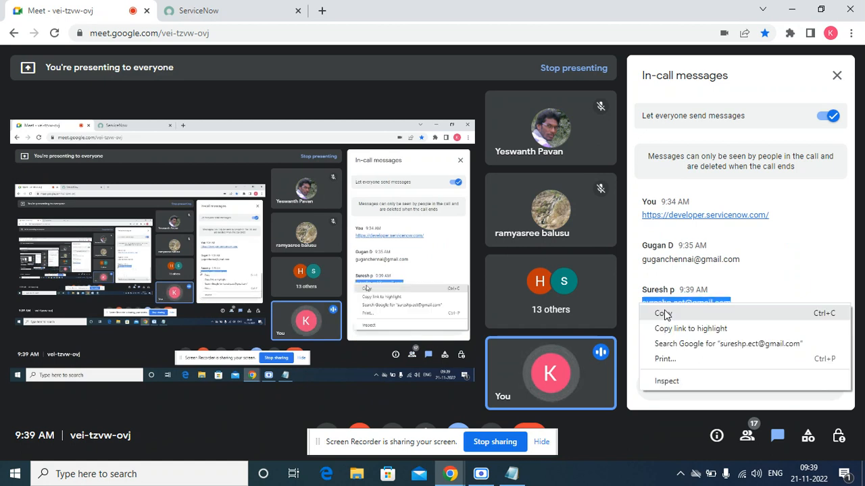
{"action": "left_click", "coordinate": [663, 313]}
{"action": "left_click", "coordinate": [211, 10]}
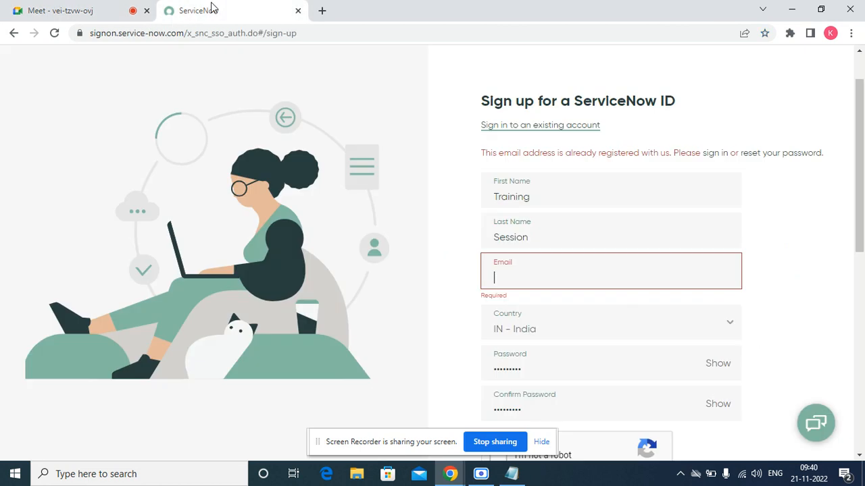
Paste the copied e-mail into Email, complete the captcha, and resubmit the sign-up form.
{"action": "right_click", "coordinate": [512, 277]}
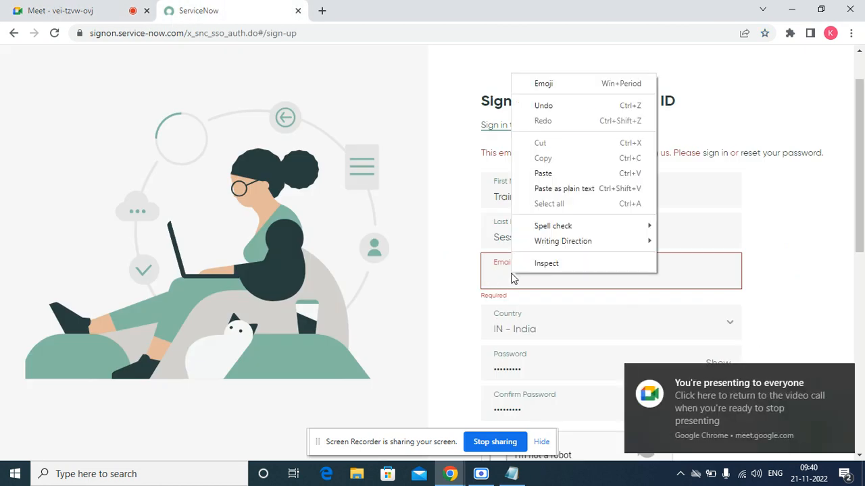
{"action": "left_click", "coordinate": [566, 174]}
{"action": "left_click_drag", "start_coordinate": [860, 213], "coordinate": [852, 339]}
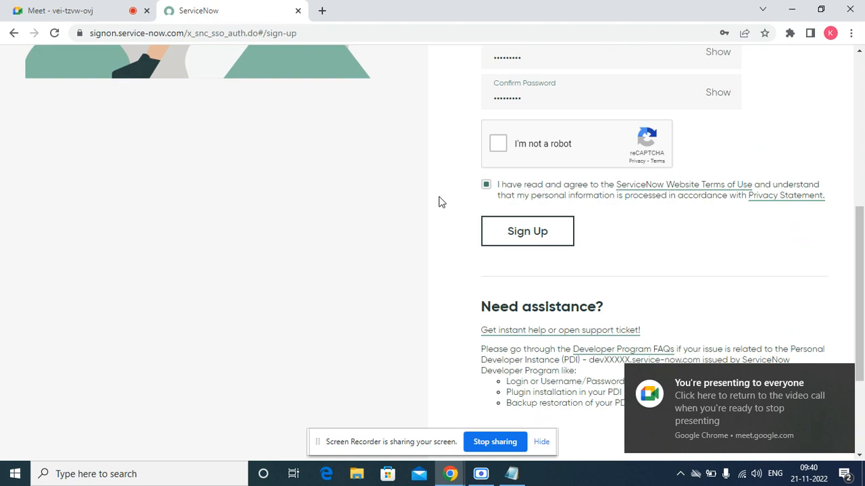
{"action": "left_click", "coordinate": [498, 145]}
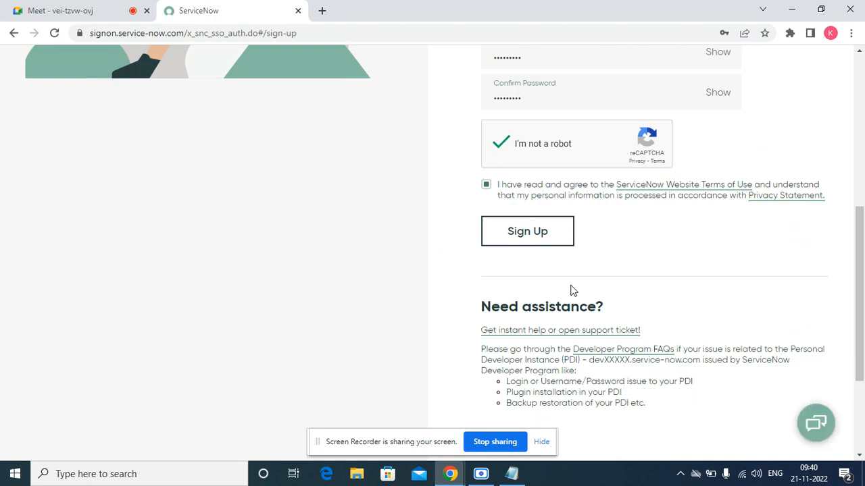
{"action": "left_click", "coordinate": [521, 247]}
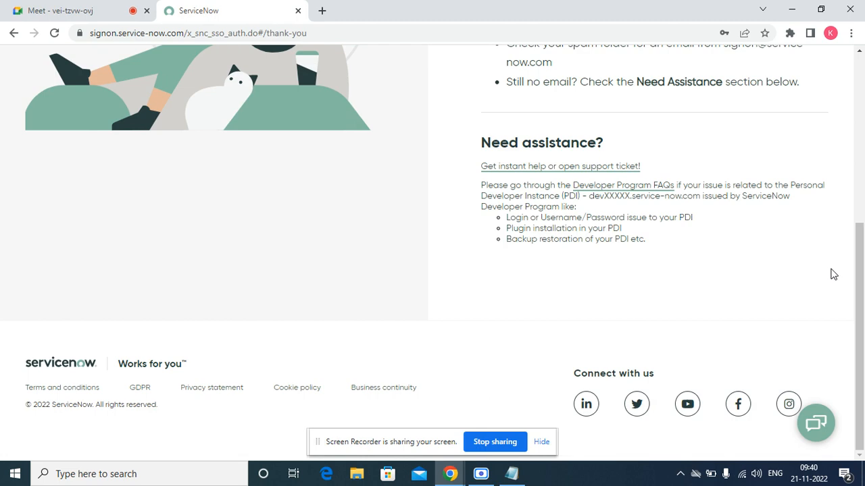
{"action": "left_click_drag", "start_coordinate": [852, 270], "coordinate": [846, 189]}
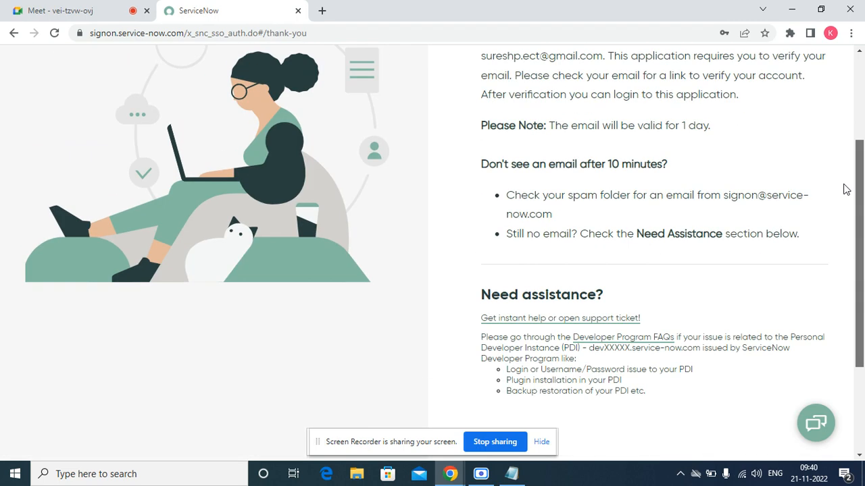
{"action": "scroll", "coordinate": [838, 148], "scroll_direction": "up", "scroll_amount": 3}
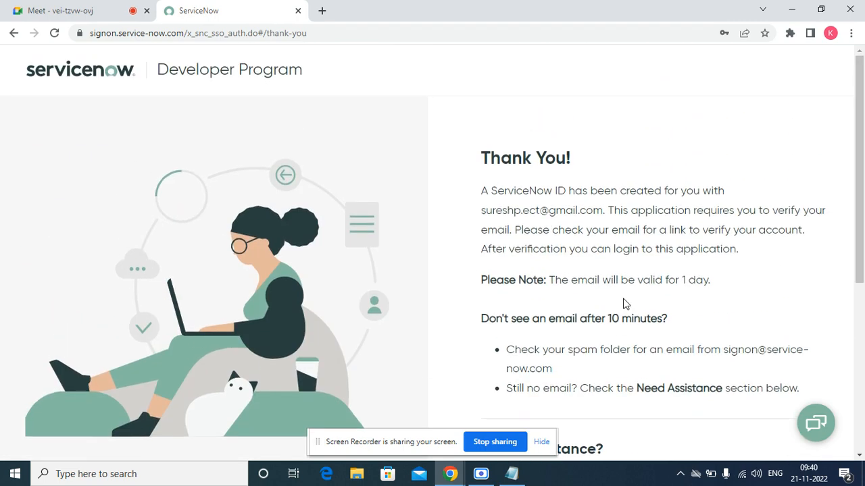
Add the registered e-mail and the account password on separate lines in the Notepad notes.
{"action": "left_click", "coordinate": [511, 473]}
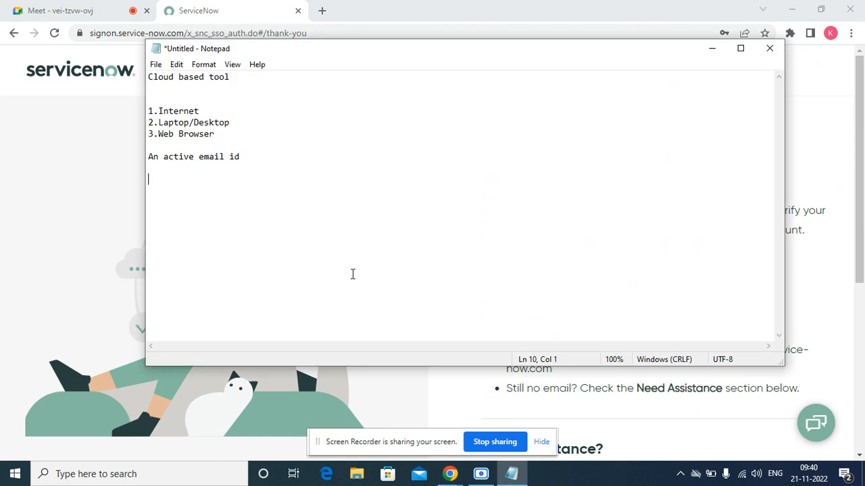
{"action": "key", "text": "ctrl+v"}
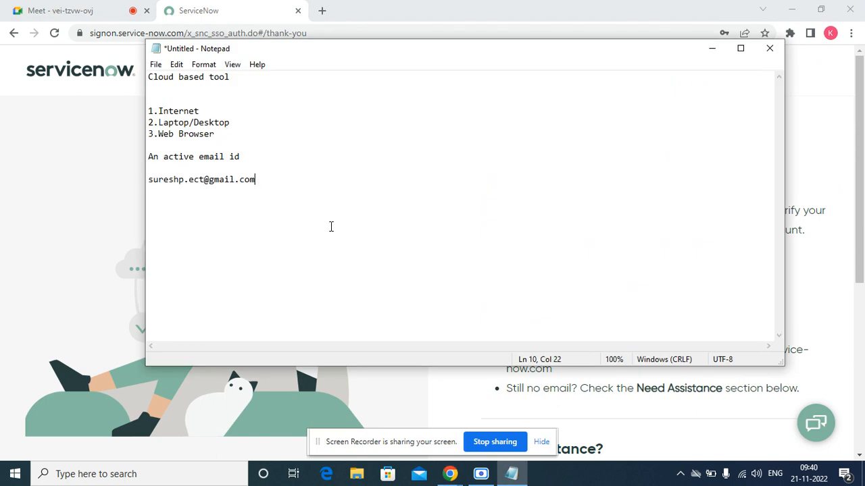
{"action": "key", "text": "Return"}
{"action": "key", "text": "Return"}
Copy the e-mail address line from the notes and minimize Notepad.
{"action": "left_click_drag", "start_coordinate": [255, 179], "coordinate": [146, 183]}
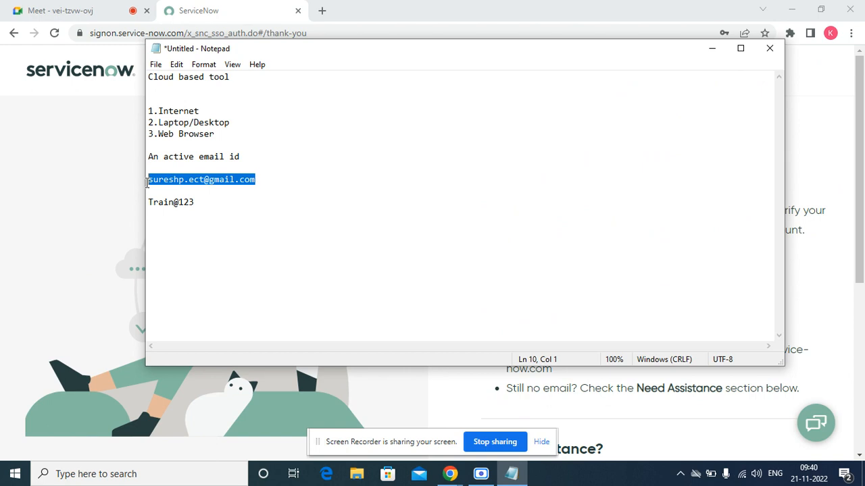
{"action": "right_click", "coordinate": [146, 182]}
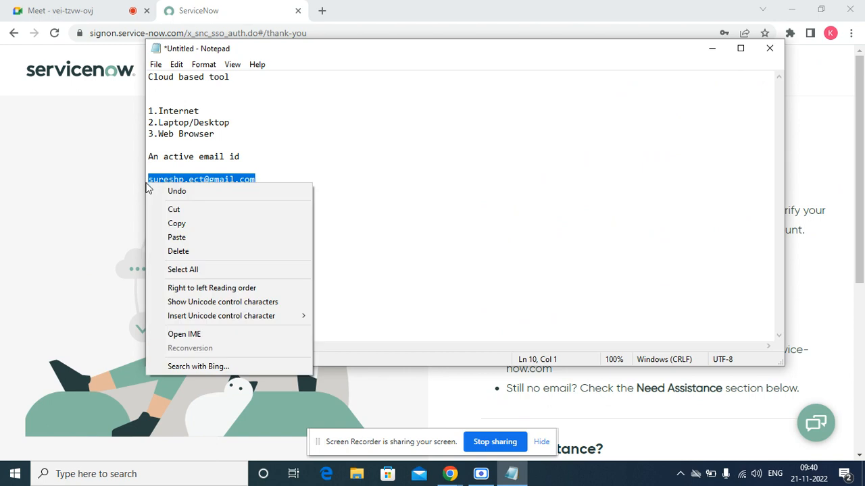
{"action": "left_click", "coordinate": [177, 224]}
{"action": "left_click", "coordinate": [713, 48]}
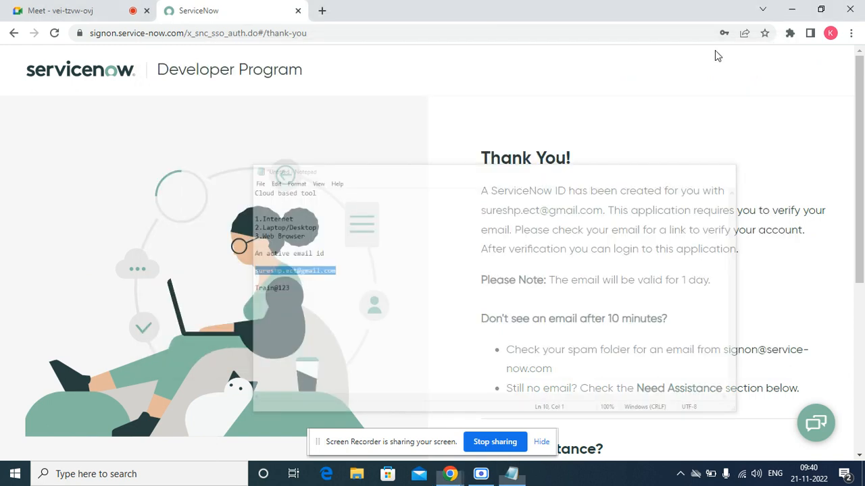
Go to developer.servicenow.com and open its Sign In page.
{"action": "left_click", "coordinate": [340, 33]}
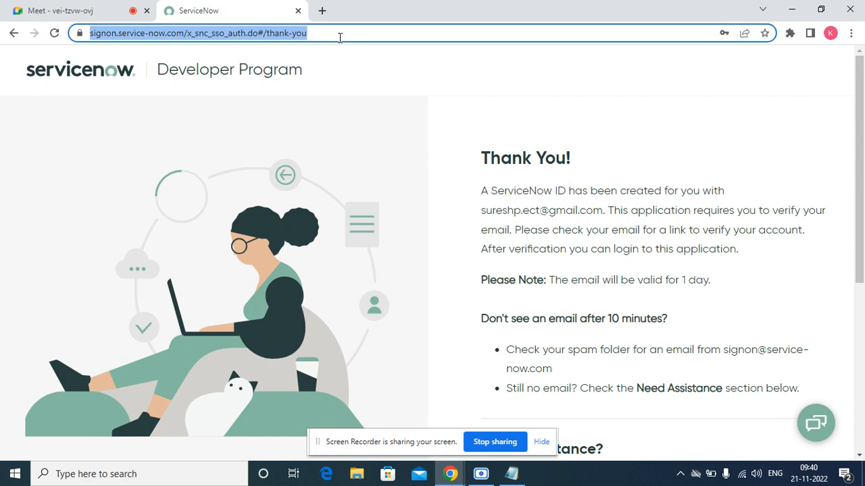
{"action": "type", "text": "deve"}
{"action": "key", "text": "Return"}
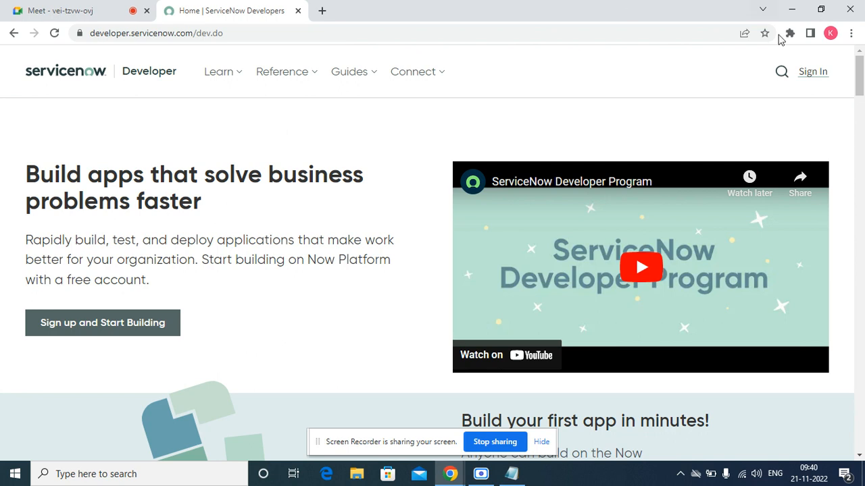
{"action": "left_click", "coordinate": [810, 71]}
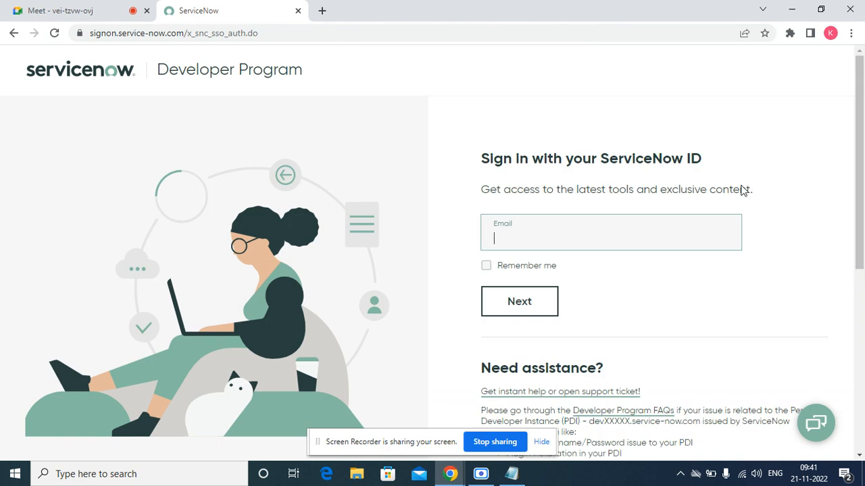
Paste the registered e-mail into the sign-in Email field and continue.
{"action": "right_click", "coordinate": [530, 241]}
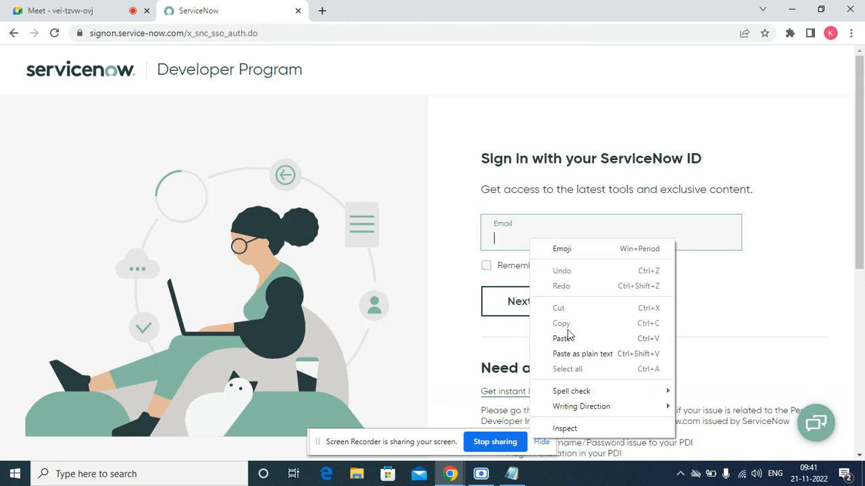
{"action": "left_click", "coordinate": [568, 339]}
{"action": "left_click", "coordinate": [525, 312]}
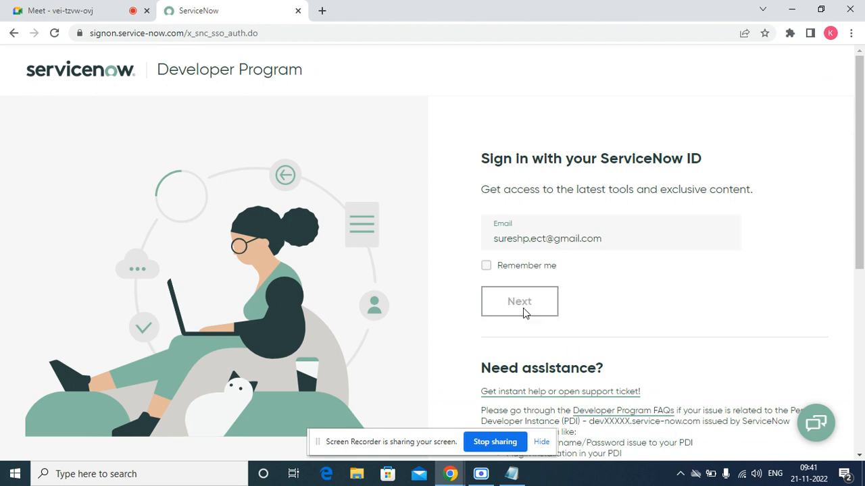
Look up the saved password in the notes and enter it in the Password field.
{"action": "left_click", "coordinate": [510, 476]}
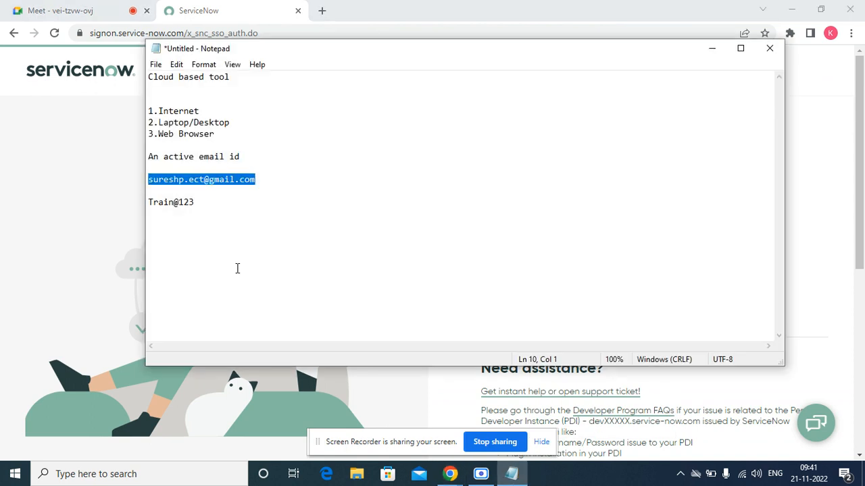
{"action": "left_click_drag", "start_coordinate": [194, 202], "coordinate": [139, 200]}
{"action": "left_click", "coordinate": [139, 203]}
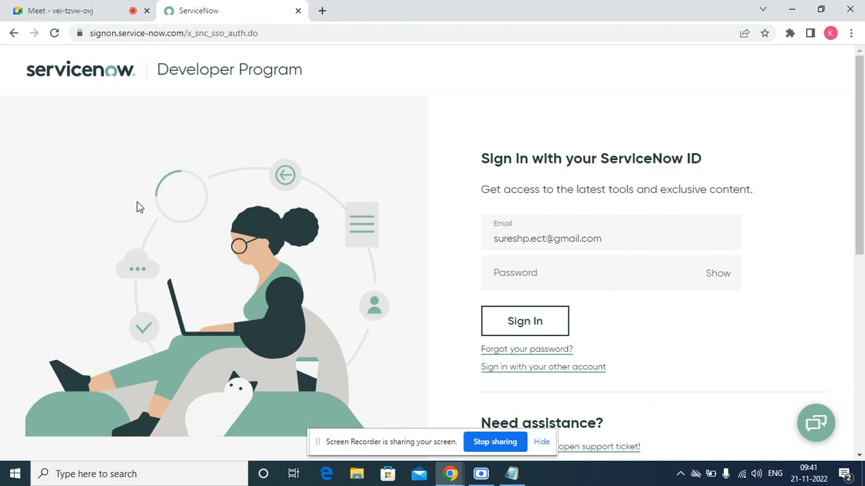
{"action": "right_click", "coordinate": [137, 203]}
{"action": "left_click", "coordinate": [531, 269]}
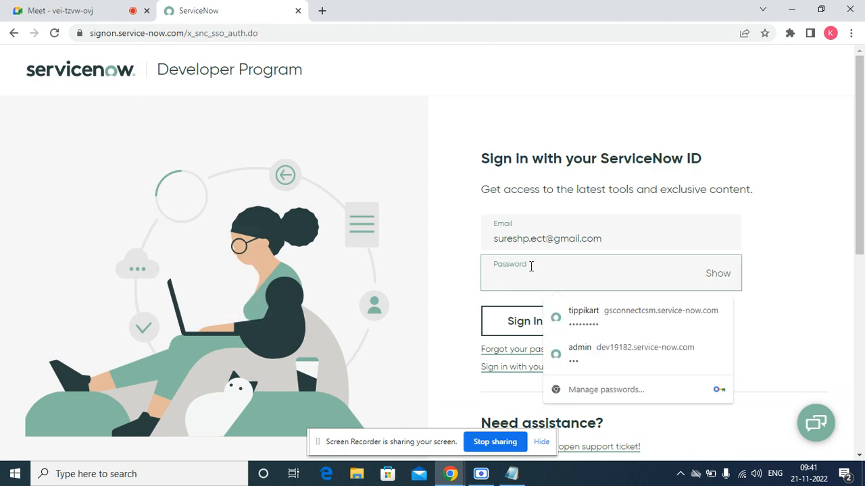
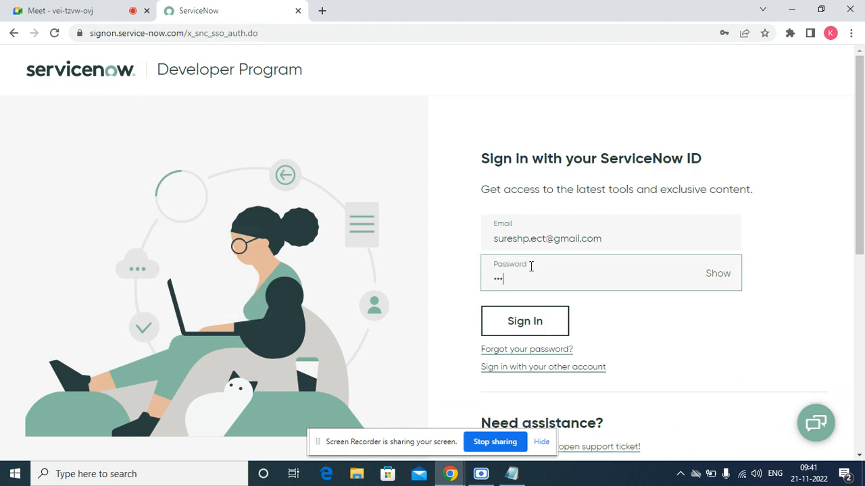
{"action": "left_click", "coordinate": [74, 8]}
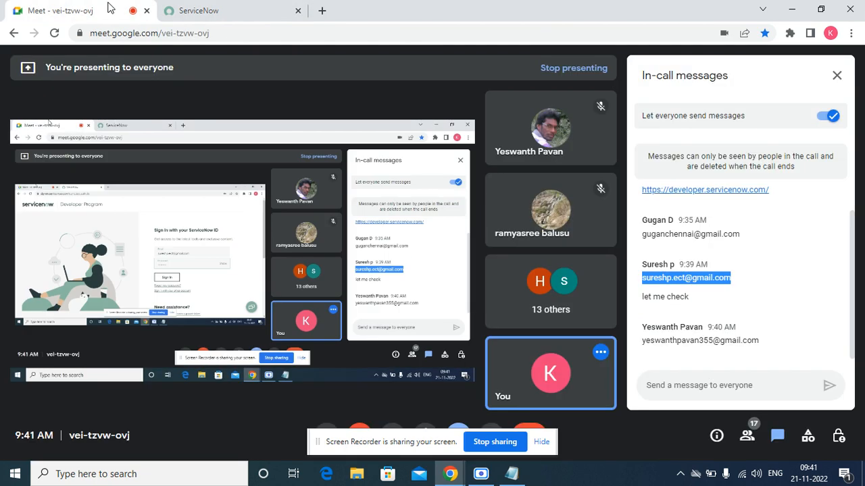
Admit the waiting participant to the Meet call and return to the ServiceNow sign-in page.
{"action": "left_click", "coordinate": [222, 10]}
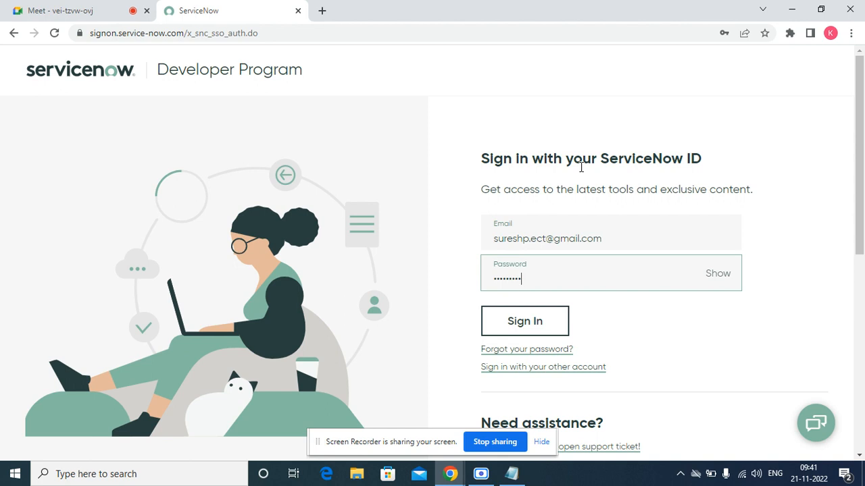
{"action": "left_click", "coordinate": [70, 13]}
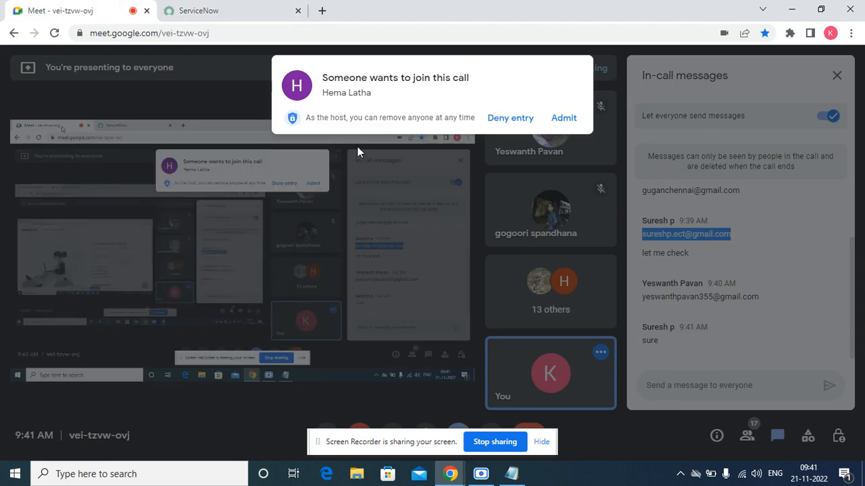
{"action": "left_click", "coordinate": [568, 119]}
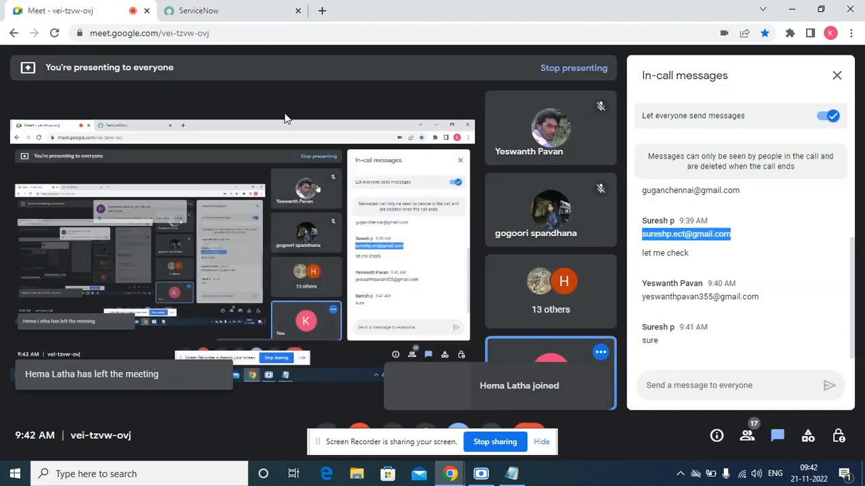
{"action": "left_click", "coordinate": [200, 10]}
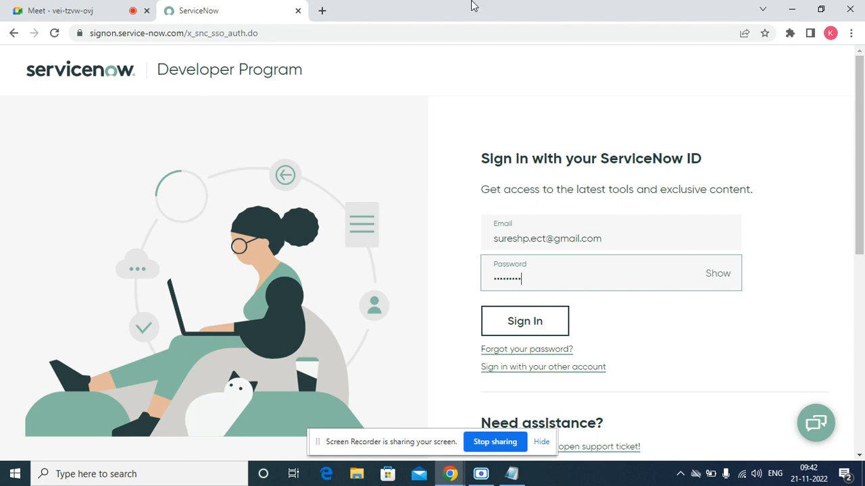
Dismiss the presenting notification, check Meet messages, and submit the ServiceNow sign-in.
{"action": "left_click", "coordinate": [94, 10]}
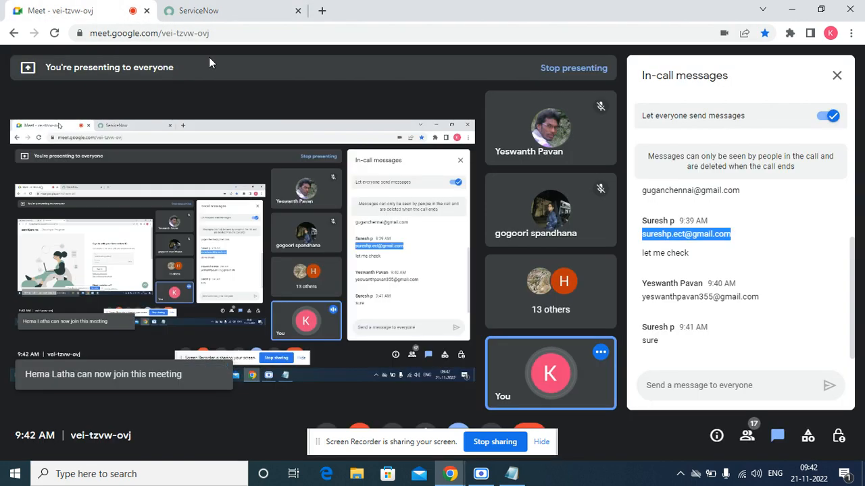
{"action": "left_click", "coordinate": [229, 15]}
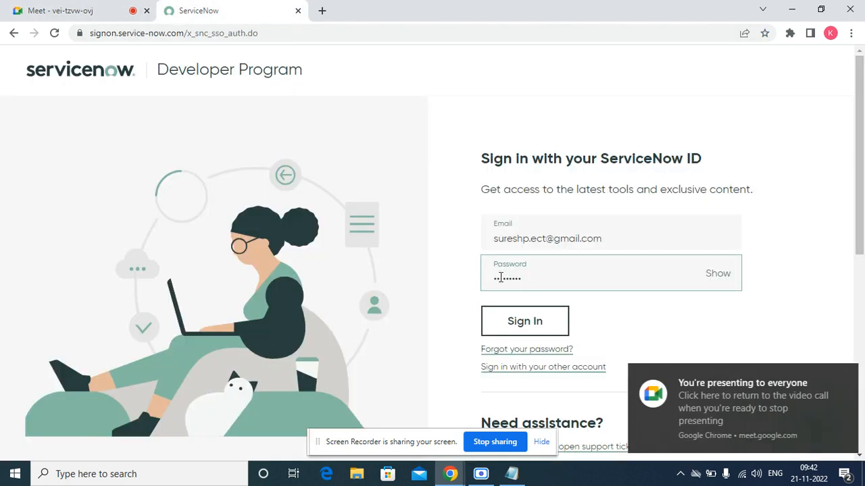
{"action": "left_click", "coordinate": [843, 376]}
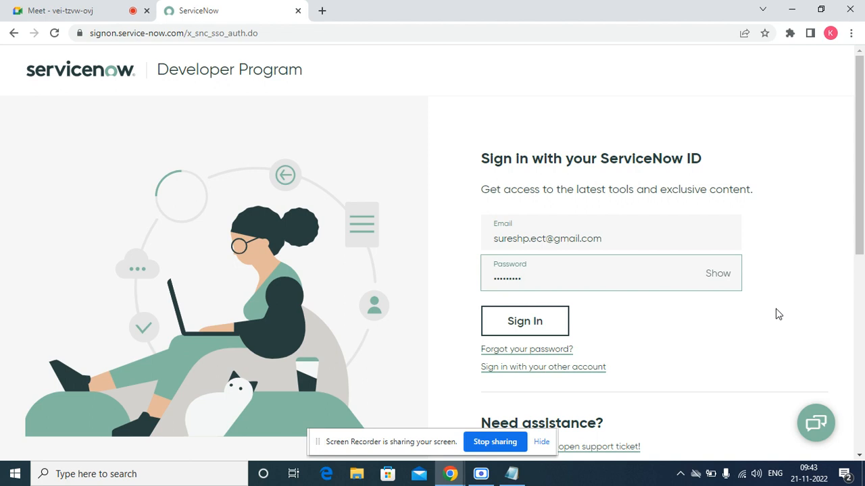
{"action": "left_click", "coordinate": [62, 9]}
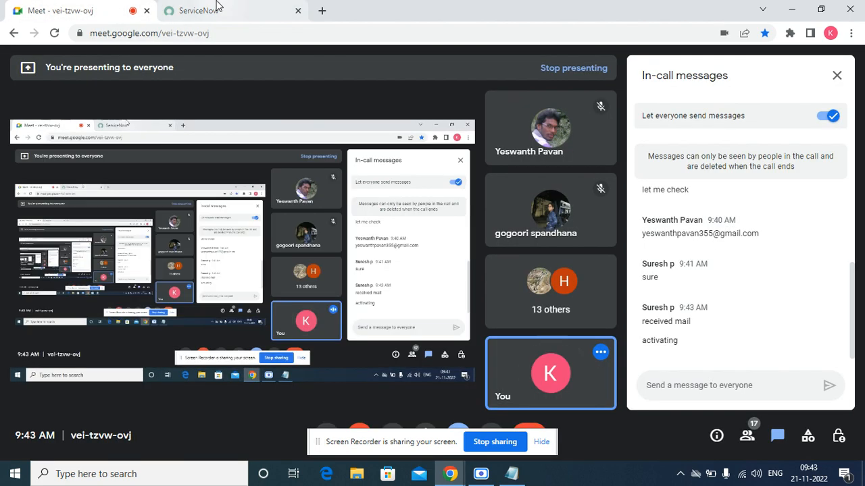
{"action": "left_click", "coordinate": [216, 7]}
{"action": "left_click", "coordinate": [529, 331]}
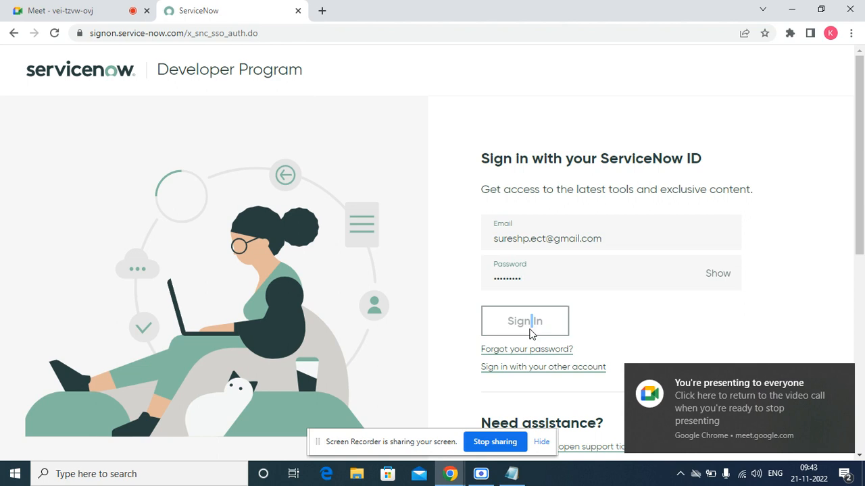
Dismiss the Chrome presenting notification so the sign-in reaches the Developer portal.
{"action": "left_click", "coordinate": [841, 377]}
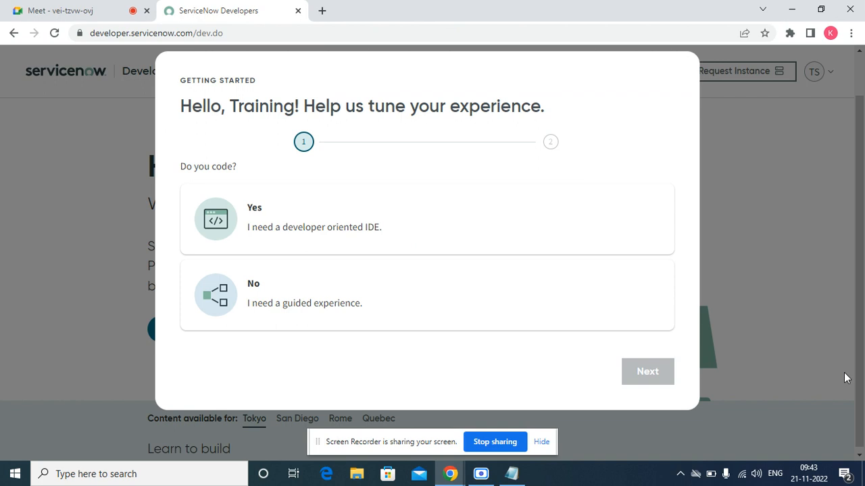
Hide the screen recorder, answer Yes to 'Do you code?' and advance to the next setup step.
{"action": "left_click", "coordinate": [473, 477]}
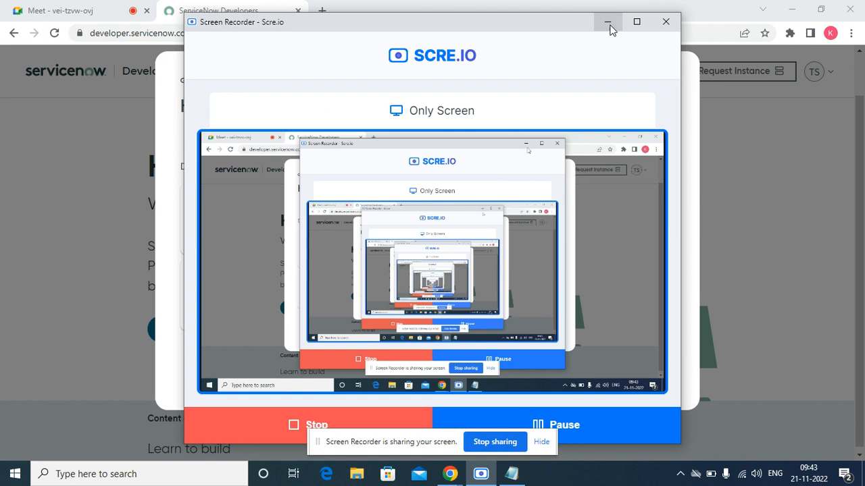
{"action": "left_click", "coordinate": [608, 23]}
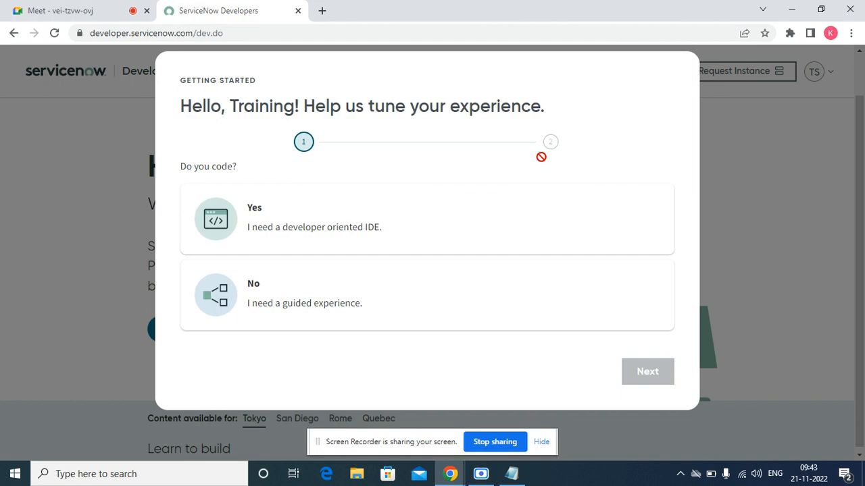
{"action": "left_click", "coordinate": [371, 216]}
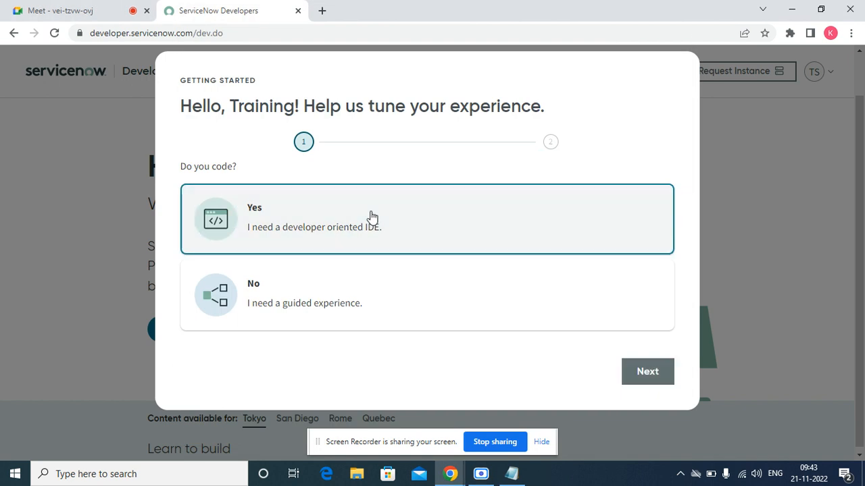
{"action": "left_click", "coordinate": [647, 380]}
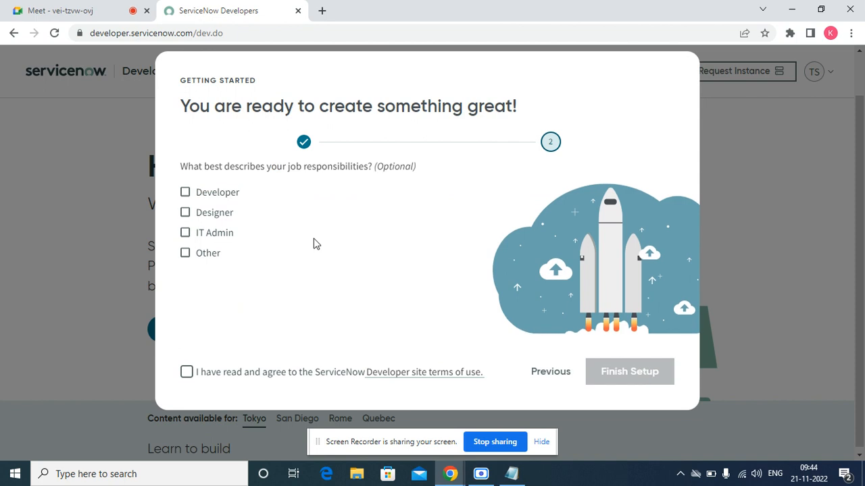
Accept the terms, tick the Developer, Designer, IT Admin and Other roles, and finish setup.
{"action": "left_click", "coordinate": [186, 375]}
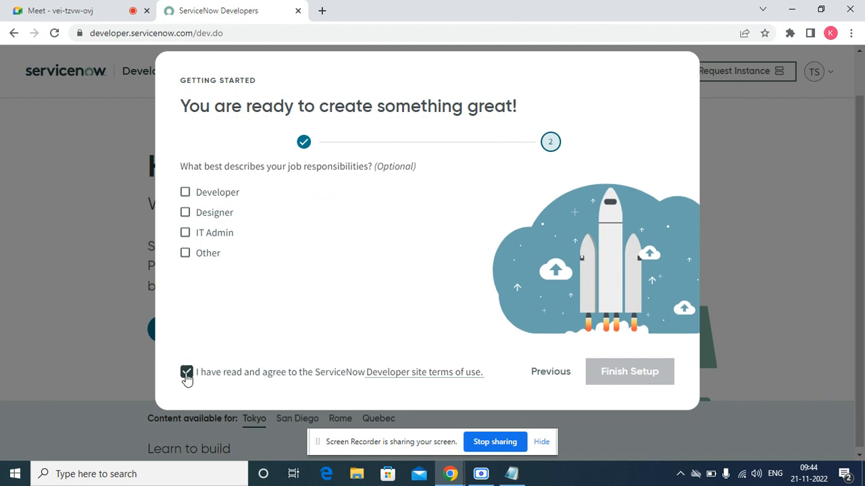
{"action": "left_click", "coordinate": [185, 194]}
{"action": "left_click", "coordinate": [186, 213]}
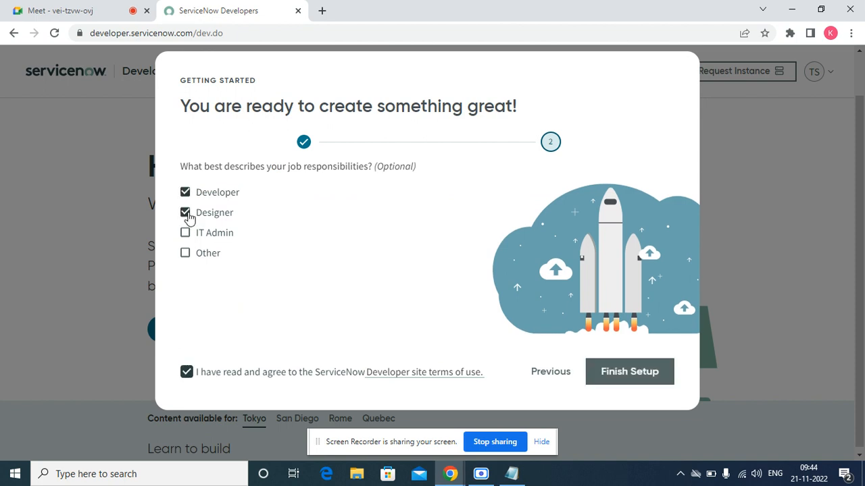
{"action": "left_click", "coordinate": [185, 237]}
{"action": "left_click", "coordinate": [185, 254]}
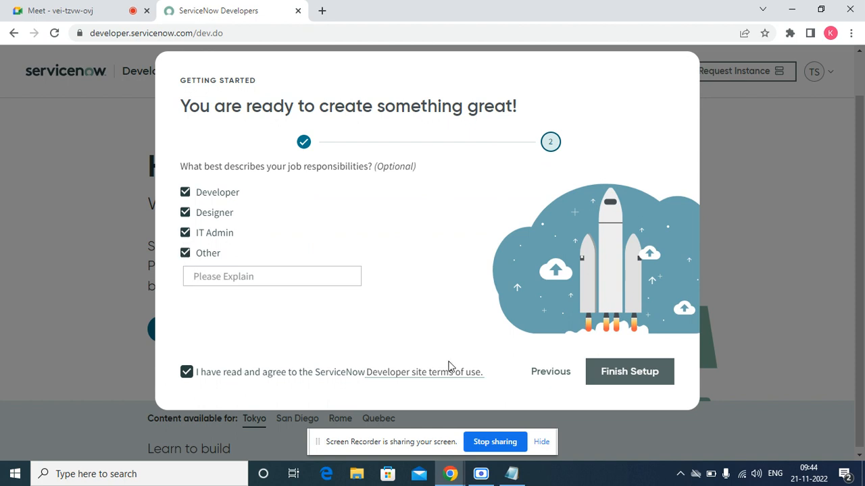
{"action": "left_click", "coordinate": [619, 372]}
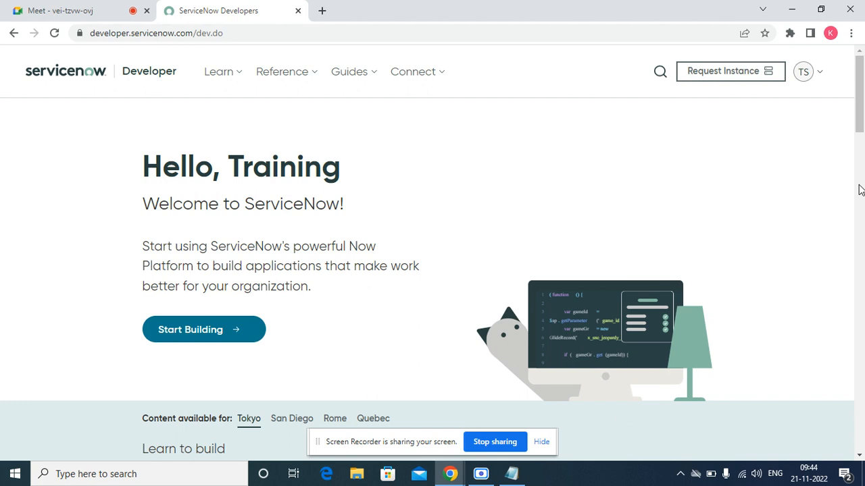
Request a personal developer instance and launch it from the account details panel.
{"action": "left_click", "coordinate": [728, 75]}
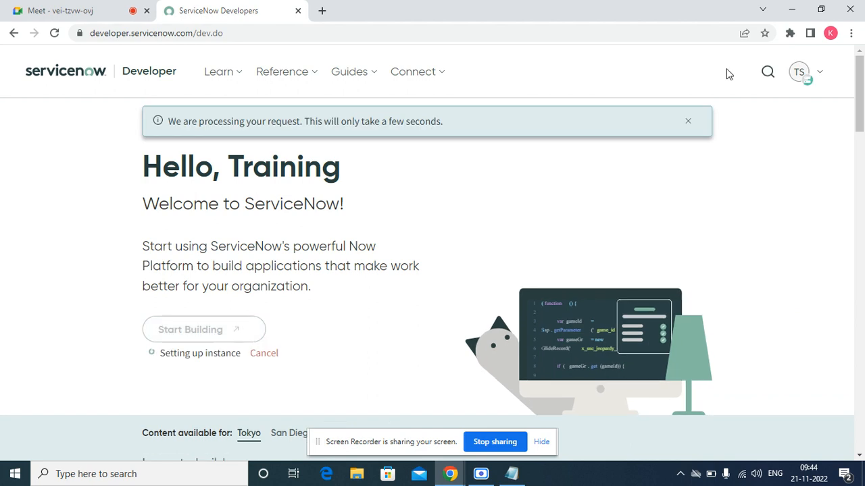
{"action": "left_click_drag", "start_coordinate": [861, 96], "coordinate": [821, 73]}
{"action": "left_click", "coordinate": [810, 70]}
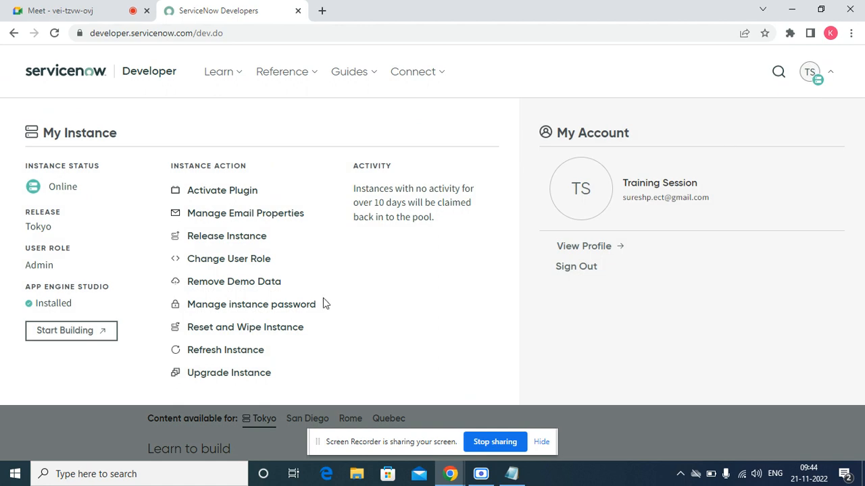
{"action": "left_click", "coordinate": [94, 341]}
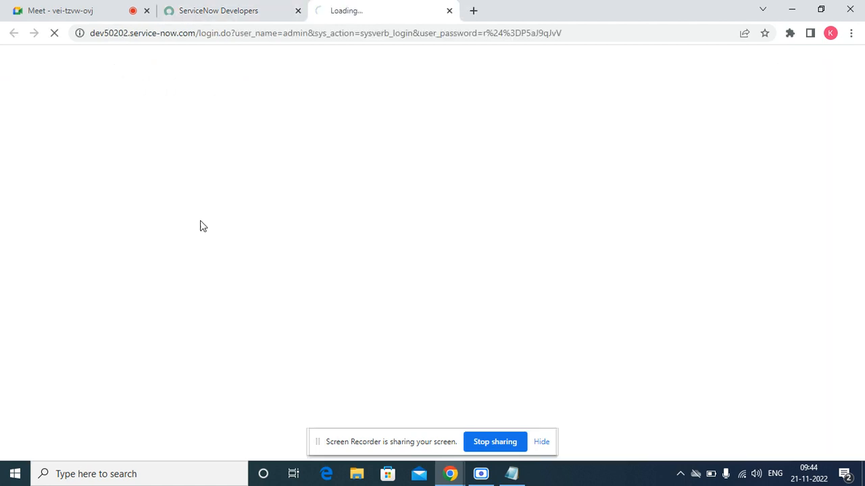
Close the instance login tab, check the Tokyo release, and bring up the Windows Run box.
{"action": "left_click", "coordinate": [450, 11]}
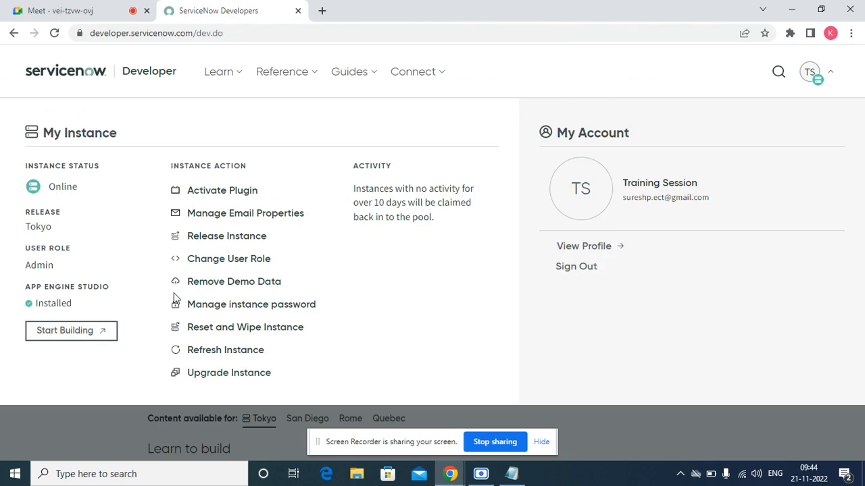
{"action": "left_click_drag", "start_coordinate": [57, 228], "coordinate": [25, 226]}
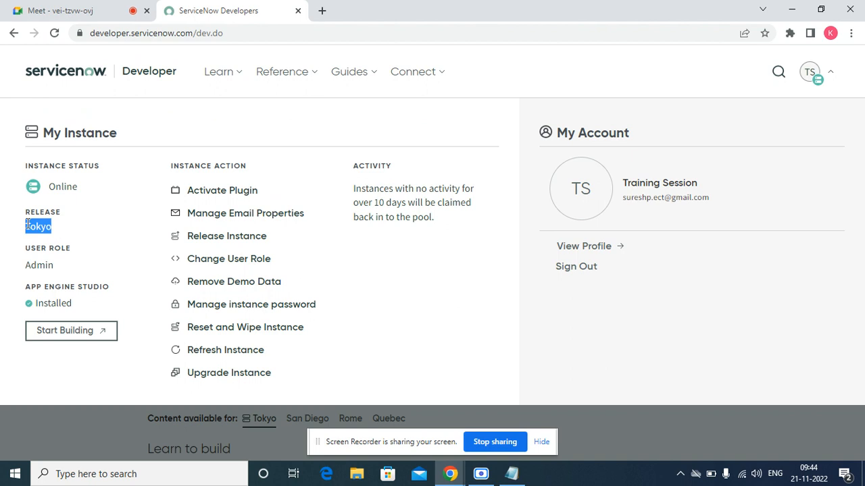
{"action": "left_click", "coordinate": [685, 430]}
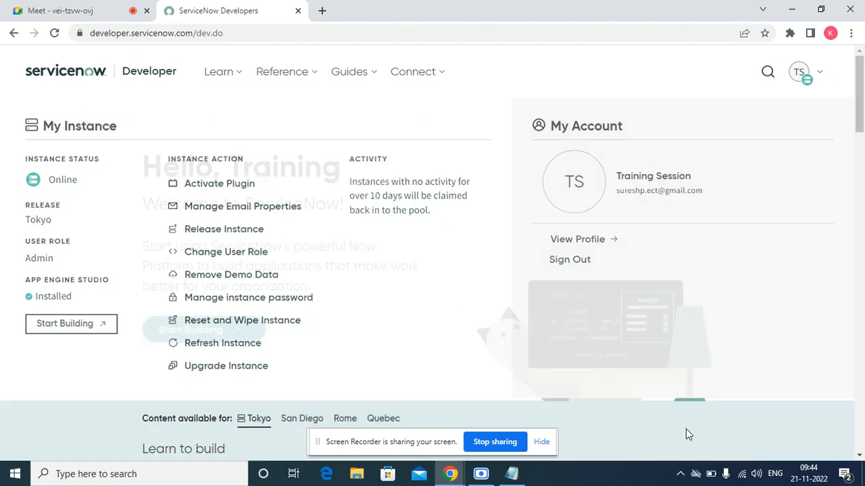
{"action": "key", "text": "super+r"}
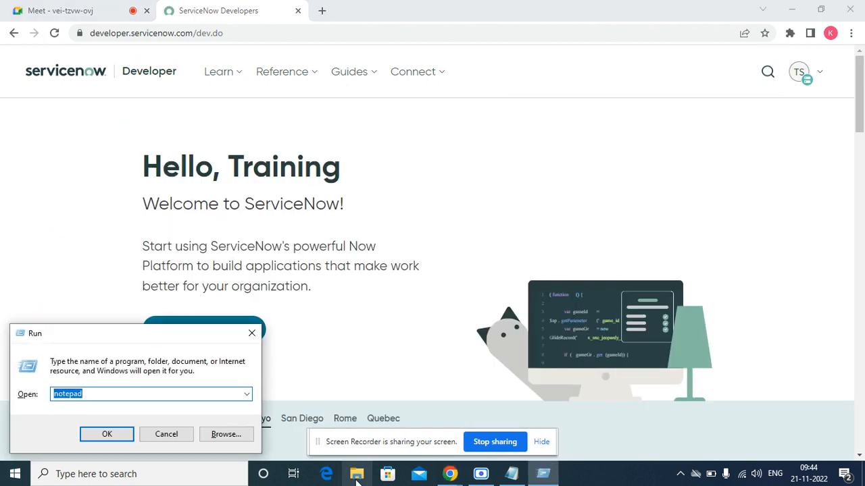
Launch Notepad and type the heading 'ServiceNow Versions', correcting typos along the way.
{"action": "left_click", "coordinate": [125, 435]}
{"action": "type", "text": "S"}
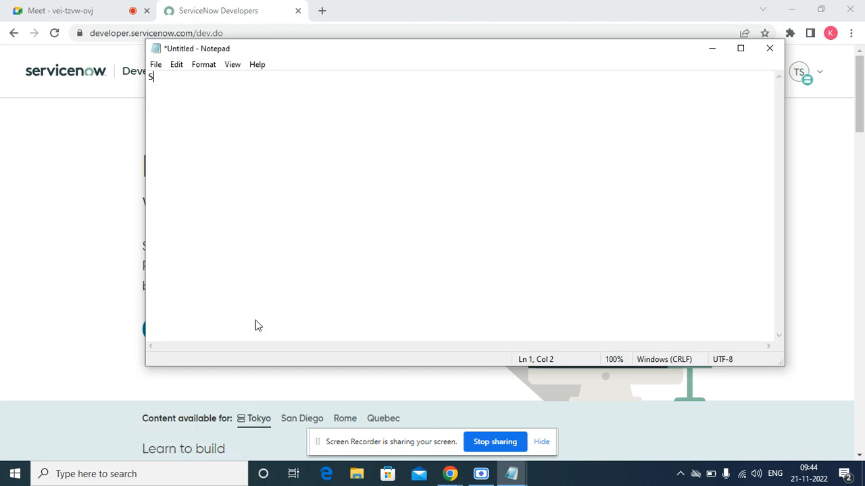
{"action": "type", "text": "erviceNow Verion"}
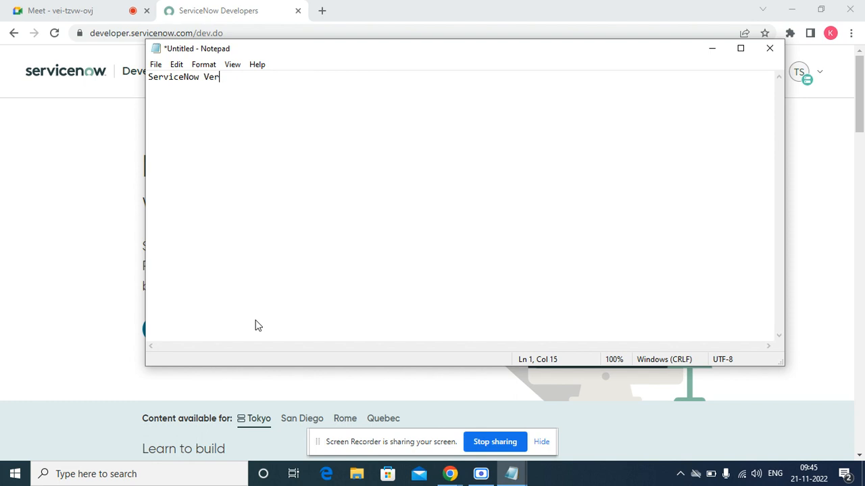
{"action": "key", "text": "BackSpace"}
{"action": "key", "text": "BackSpace"}
{"action": "key", "text": "BackSpace"}
{"action": "key", "text": "BackSpace"}
{"action": "type", "text": "rsions"}
{"action": "key", "text": "Return"}
{"action": "key", "text": "Return"}
Maximize Notepad and set the font size of all text to 22 point.
{"action": "left_click", "coordinate": [740, 49]}
{"action": "double_click", "coordinate": [124, 28]}
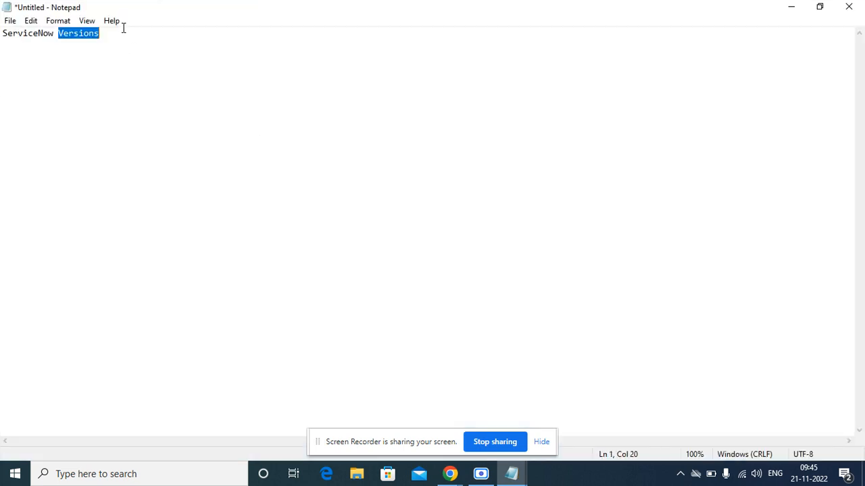
{"action": "left_click", "coordinate": [123, 29]}
{"action": "double_click", "coordinate": [124, 29]}
{"action": "key", "text": "ctrl+a"}
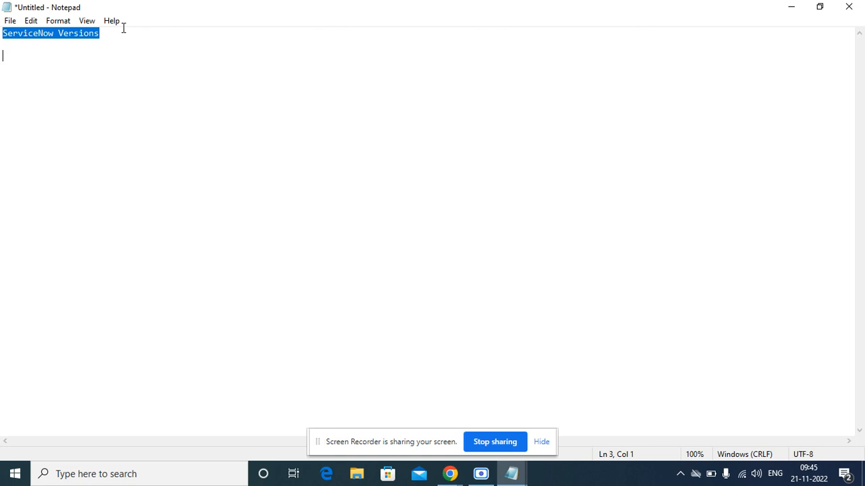
{"action": "left_click", "coordinate": [57, 22]}
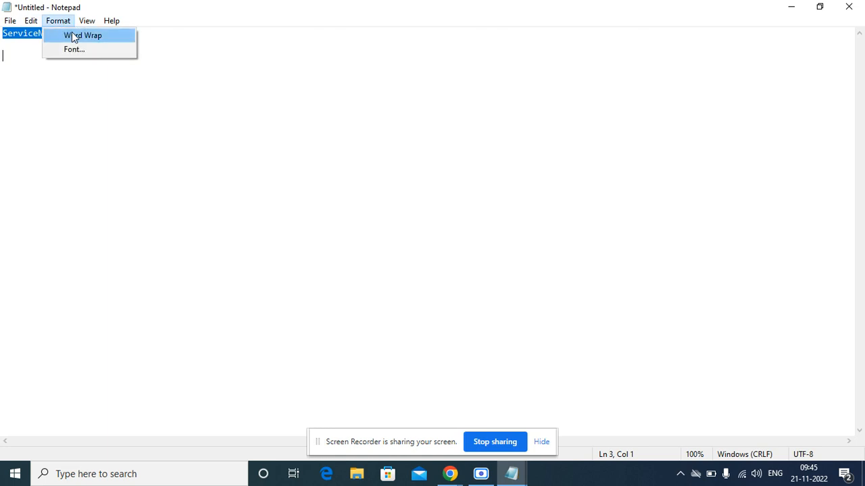
{"action": "left_click", "coordinate": [75, 49]}
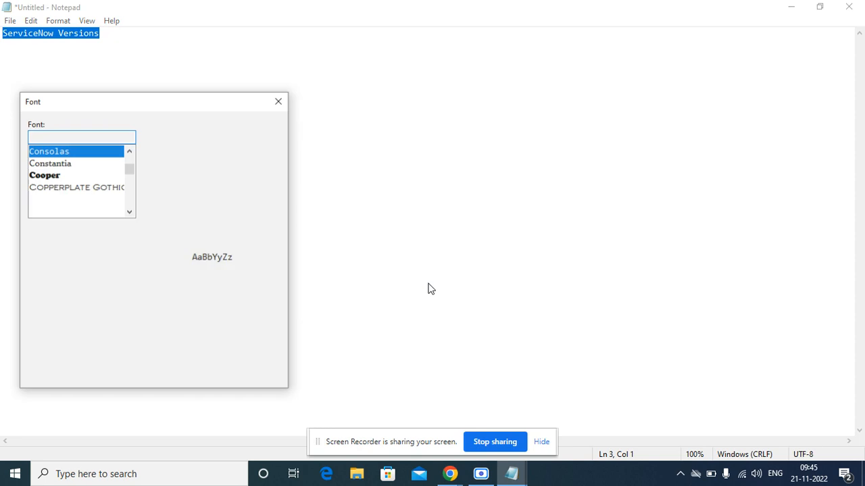
{"action": "left_click", "coordinate": [272, 207]}
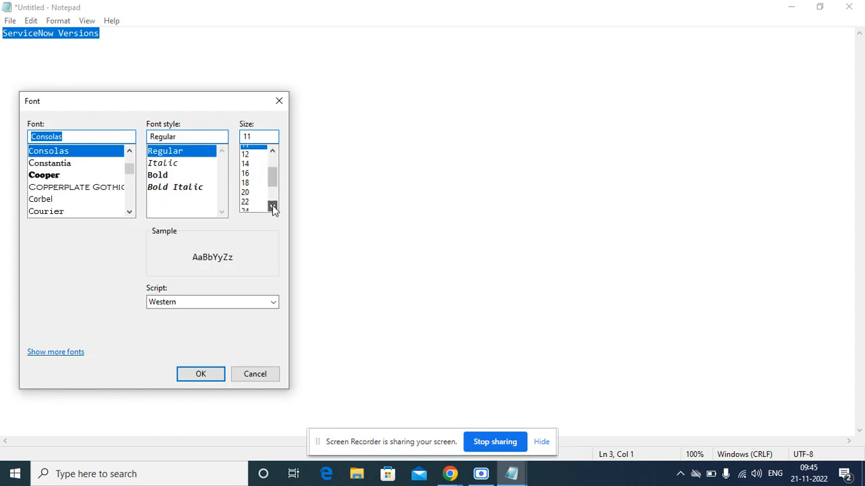
{"action": "left_click", "coordinate": [249, 197]}
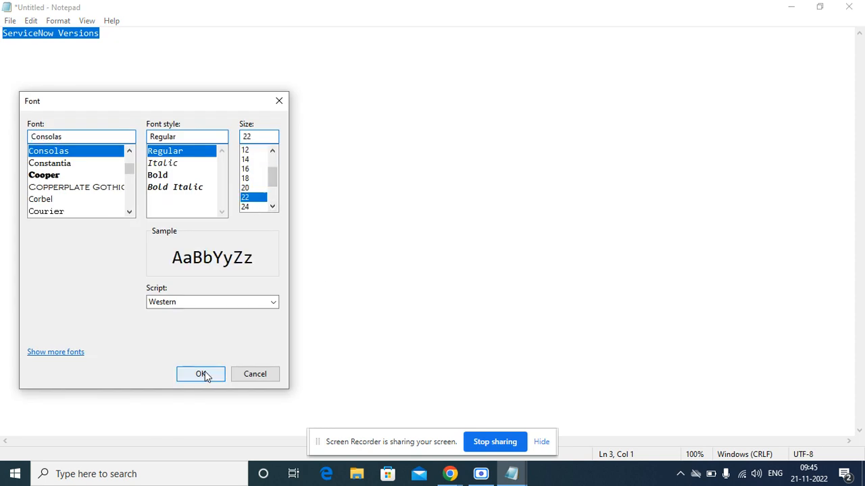
{"action": "left_click", "coordinate": [206, 372]}
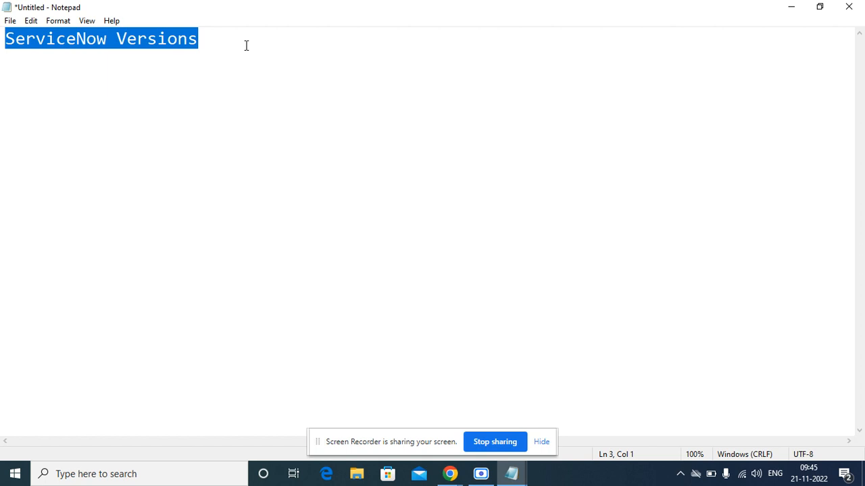
Retype the heading 'ServiceNow Versions', fixing typos, and start a new line below it.
{"action": "type", "text": "1."}
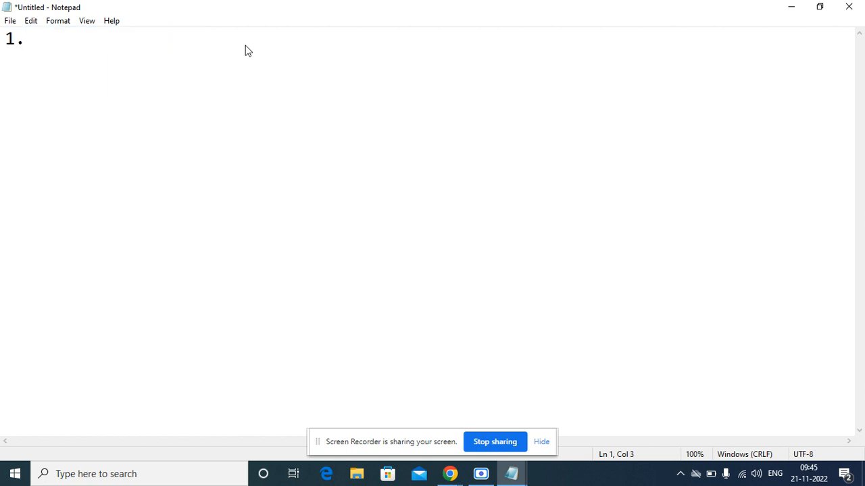
{"action": "key", "text": "BackSpace"}
{"action": "key", "text": "BackSpace"}
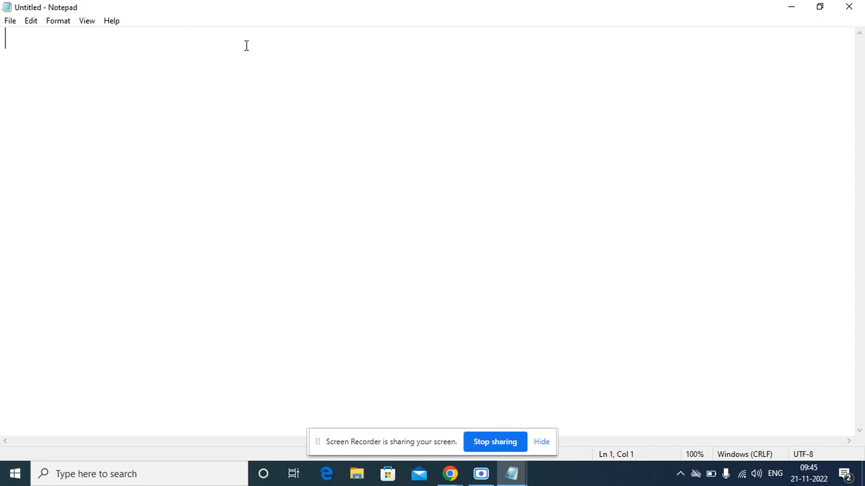
{"action": "type", "text": "Serviceno"}
{"action": "key", "text": "BackSpace"}
{"action": "key", "text": "BackSpace"}
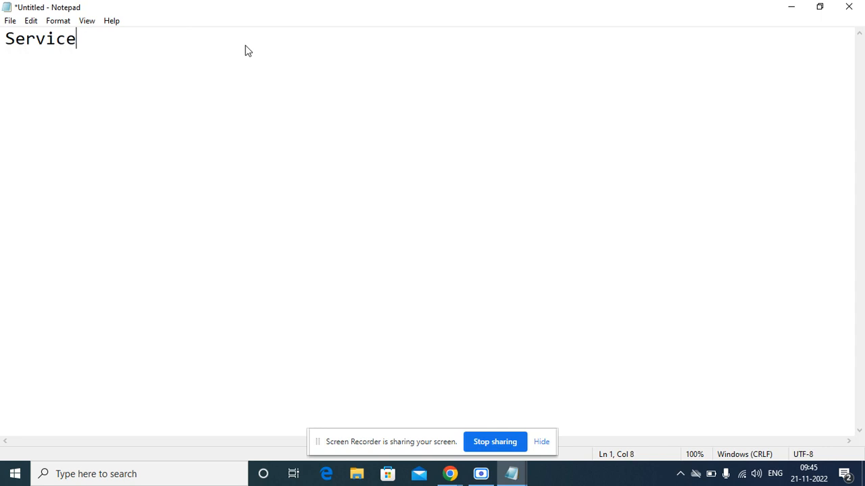
{"action": "type", "text": "Now ersions"}
{"action": "key", "text": "BackSpace"}
{"action": "key", "text": "BackSpace"}
{"action": "key", "text": "BackSpace"}
{"action": "key", "text": "BackSpace"}
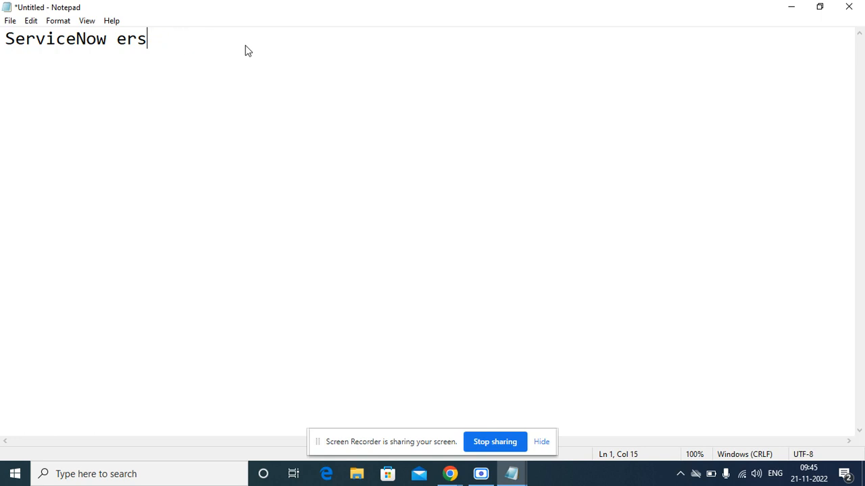
{"action": "key", "text": "BackSpace"}
{"action": "key", "text": "BackSpace"}
{"action": "key", "text": "BackSpace"}
{"action": "type", "text": "versi"}
{"action": "key", "text": "BackSpace"}
{"action": "key", "text": "BackSpace"}
{"action": "key", "text": "BackSpace"}
{"action": "key", "text": "BackSpace"}
{"action": "key", "text": "BackSpace"}
{"action": "type", "text": "Versions"}
{"action": "key", "text": "Return"}
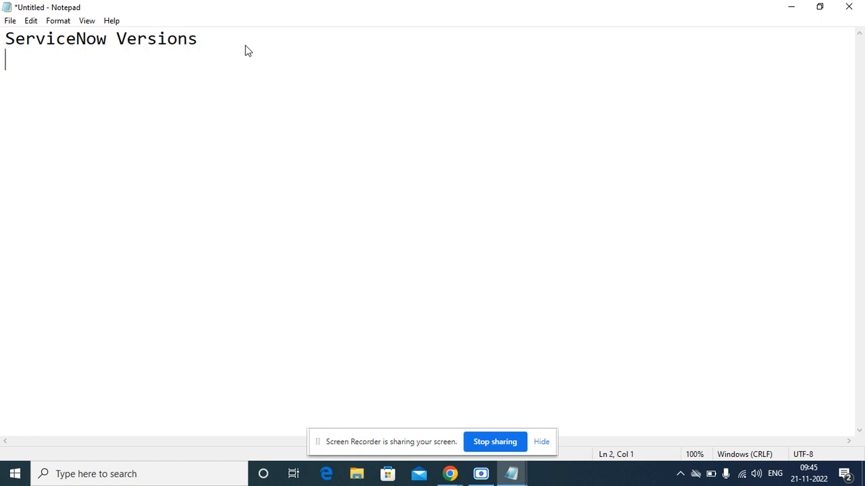
Add another empty line beneath the ServiceNow Versions heading.
{"action": "key", "text": "Return"}
{"action": "key", "text": "Return"}
Type list items '1. Asprin', '2. Berlin' and '3. Calgary', fixing typos.
{"action": "type", "text": "1."}
{"action": "type", "text": "Asprin"}
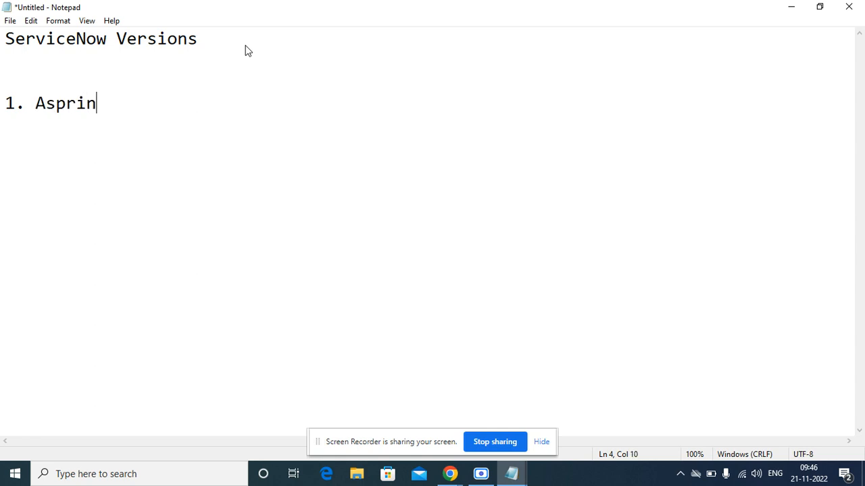
{"action": "key", "text": "Return"}
{"action": "type", "text": "2. Ber;in"}
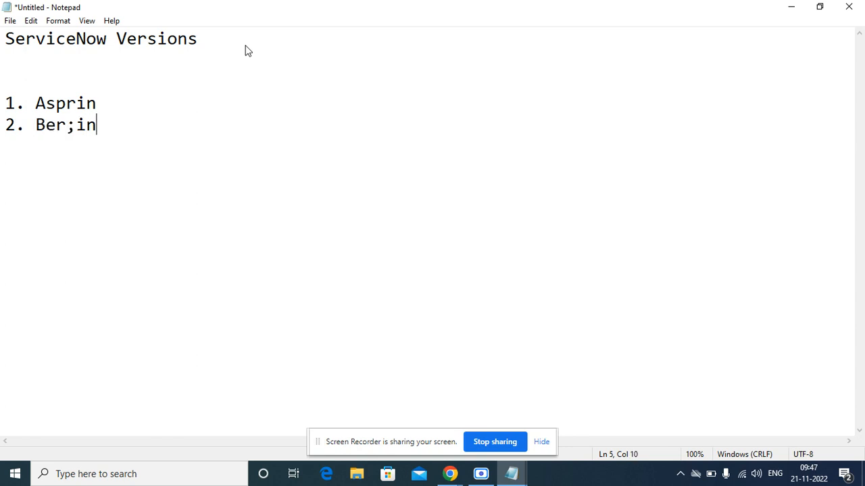
{"action": "key", "text": "BackSpace"}
{"action": "key", "text": "BackSpace"}
{"action": "key", "text": "BackSpace"}
{"action": "type", "text": "lin"}
{"action": "key", "text": "Return"}
{"action": "type", "text": "3. al"}
{"action": "key", "text": "BackSpace"}
{"action": "key", "text": "BackSpace"}
{"action": "type", "text": "CCal"}
{"action": "key", "text": "BackSpace"}
{"action": "key", "text": "BackSpace"}
{"action": "key", "text": "BackSpace"}
{"action": "type", "text": "algary"}
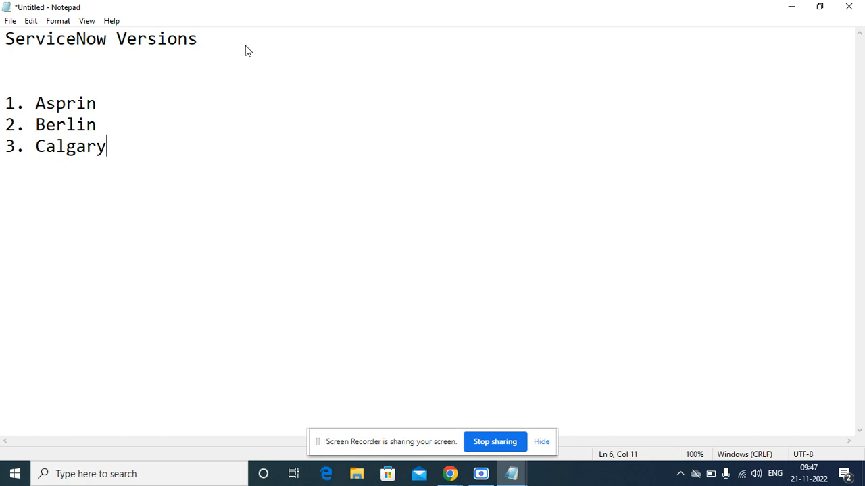
{"action": "key", "text": "Return"}
Add items 4. Dublin, 5. Eurekha, 6. Fuji, 7. Geneva, 8. Helsinki and 9. Istambul.
{"action": "type", "text": "4."}
{"action": "type", "text": " Dubline"}
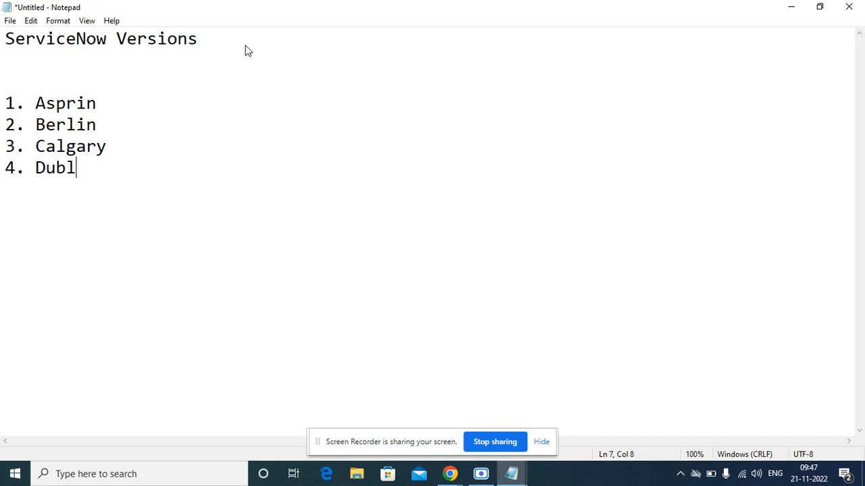
{"action": "key", "text": "Return"}
{"action": "key", "text": "BackSpace"}
{"action": "key", "text": "BackSpace"}
{"action": "key", "text": "Return"}
{"action": "type", "text": "5. Eurekha"}
{"action": "key", "text": "Return"}
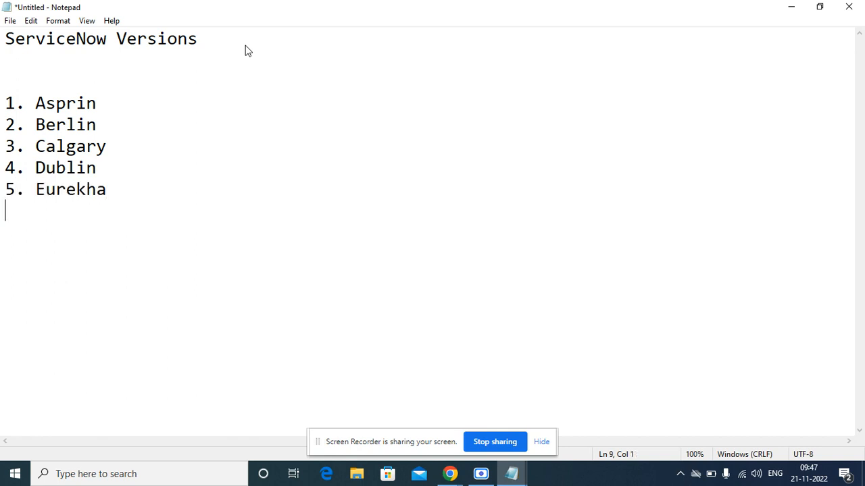
{"action": "type", "text": "6. Fuji"}
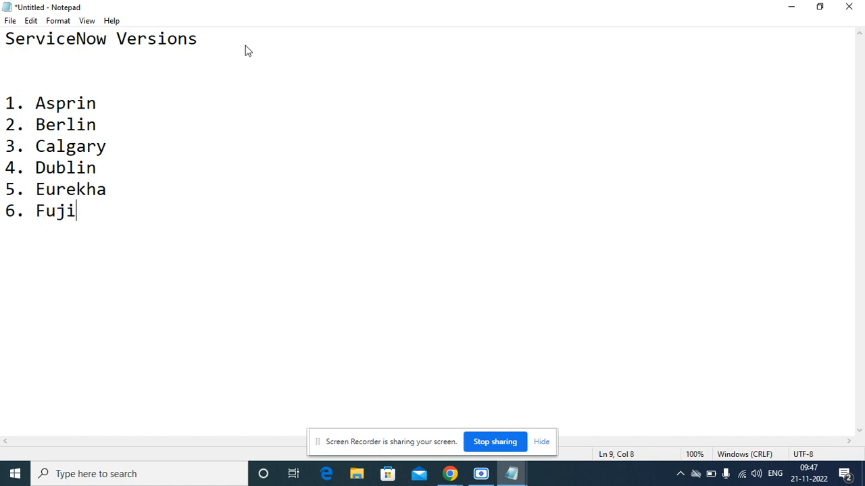
{"action": "key", "text": "Return"}
{"action": "type", "text": "7. Geneva"}
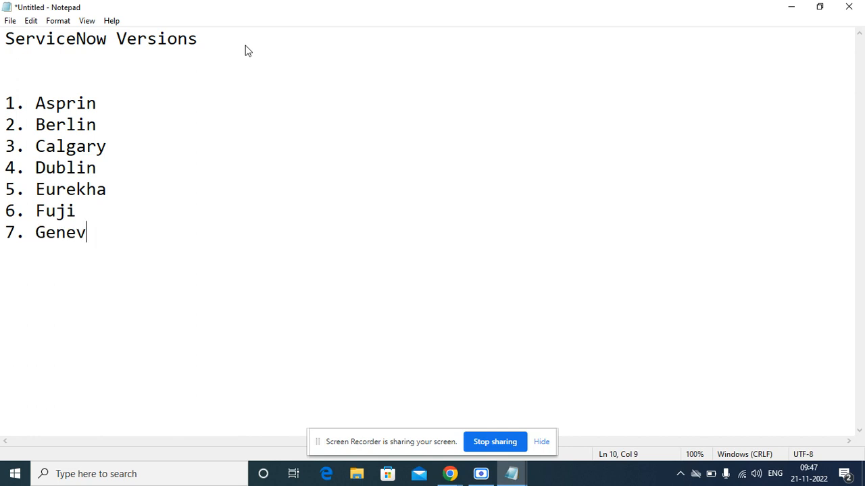
{"action": "key", "text": "Return"}
{"action": "type", "text": "8. Helsink"}
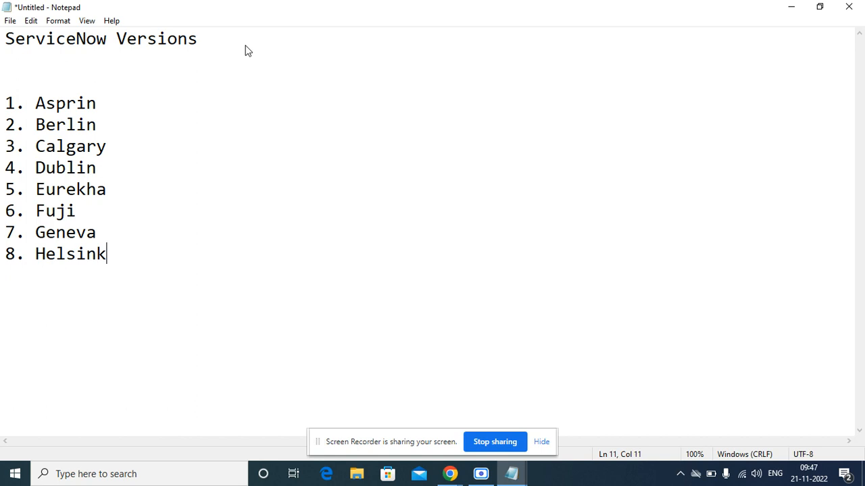
{"action": "type", "text": "i"}
{"action": "key", "text": "Return"}
{"action": "type", "text": "9. Ista"}
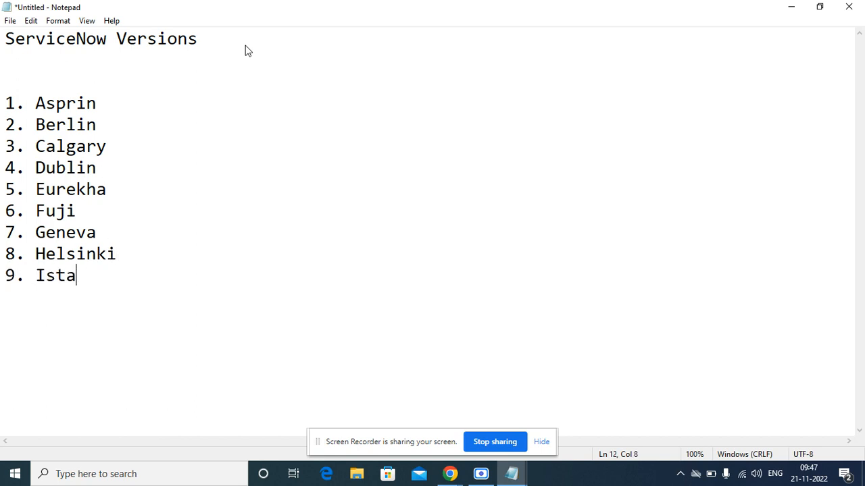
{"action": "type", "text": "mbul"}
{"action": "key", "text": "Return"}
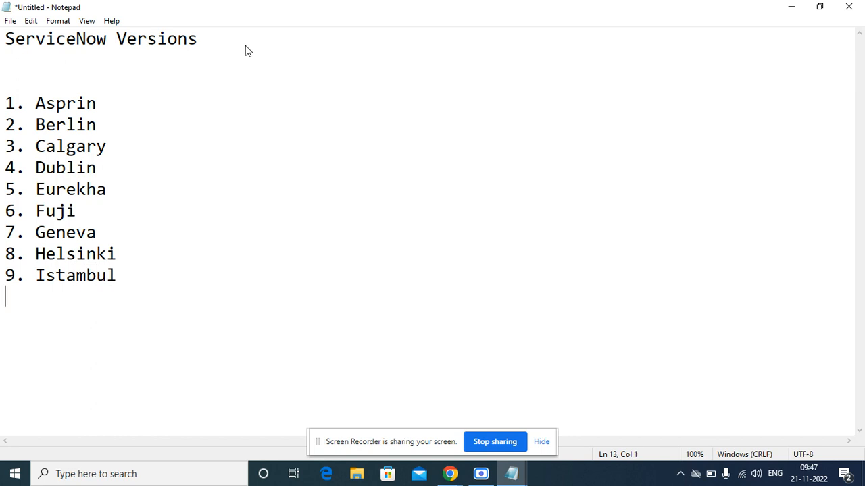
Add items '10.Jakarta' and '11.Kingston', correcting typos, and start the next list line.
{"action": "type", "text": "10."}
{"action": "key", "text": "BackSpace"}
{"action": "type", "text": "Jakarta"}
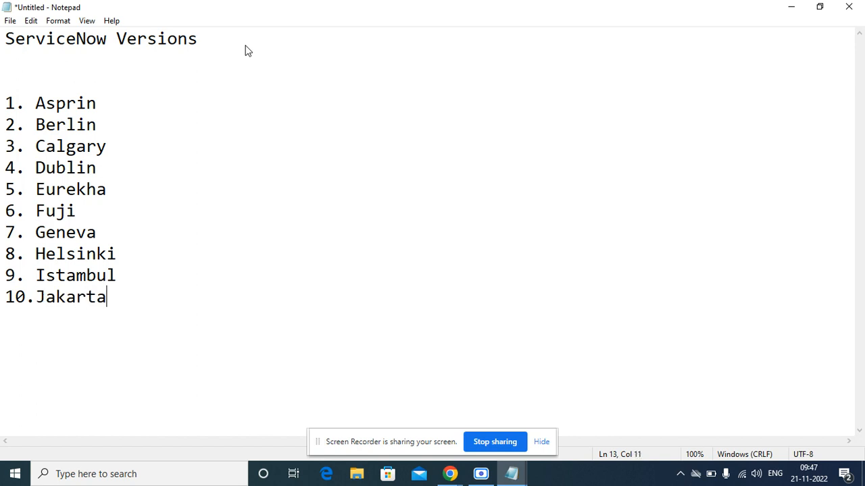
{"action": "key", "text": "Return"}
{"action": "type", "text": "11."}
{"action": "key", "text": "BackSpace"}
{"action": "type", "text": "Kinsta"}
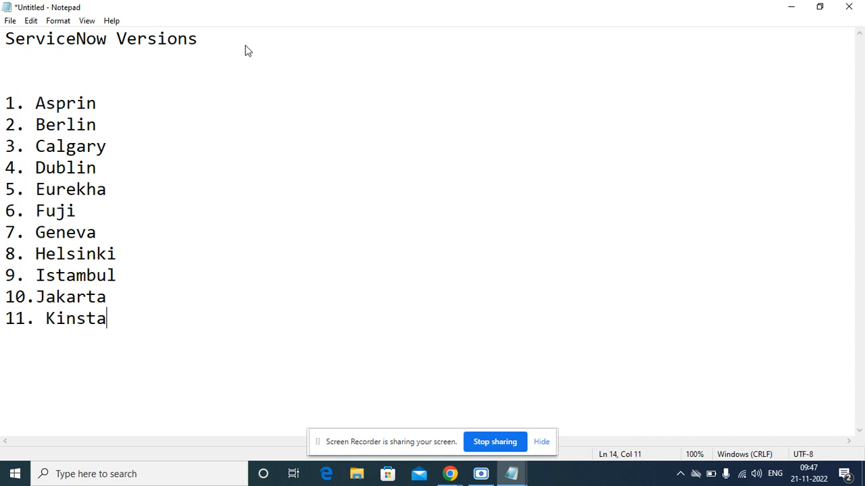
{"action": "key", "text": "BackSpace"}
{"action": "type", "text": "on"}
{"action": "key", "text": "Return"}
{"action": "key", "text": "BackSpace"}
{"action": "key", "text": "BackSpace"}
{"action": "key", "text": "BackSpace"}
{"action": "key", "text": "BackSpace"}
{"action": "key", "text": "BackSpace"}
{"action": "type", "text": "gstion"}
{"action": "key", "text": "BackSpace"}
{"action": "key", "text": "BackSpace"}
{"action": "key", "text": "BackSpace"}
{"action": "type", "text": "o"}
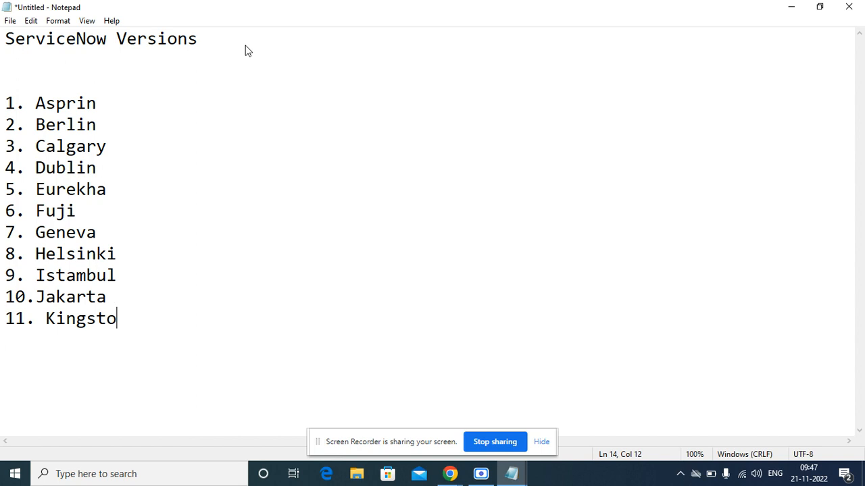
{"action": "type", "text": "n"}
{"action": "key", "text": "Return"}
Start item '12.' and delete the stray space before Kingston on line 11.
{"action": "type", "text": "12."}
{"action": "key", "text": "Up"}
{"action": "key", "text": "Delete"}
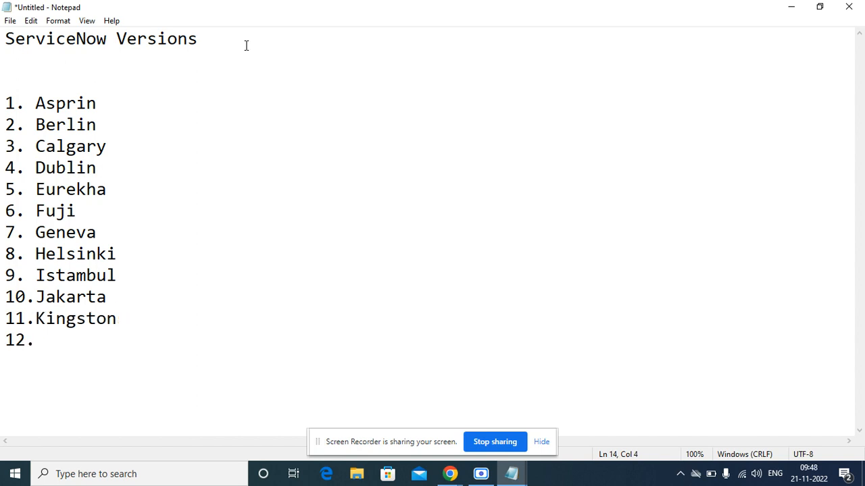
{"action": "key", "text": "Down"}
{"action": "key", "text": "Up"}
{"action": "key", "text": "Up"}
{"action": "key", "text": "Down"}
{"action": "key", "text": "Left"}
{"action": "key", "text": "Up"}
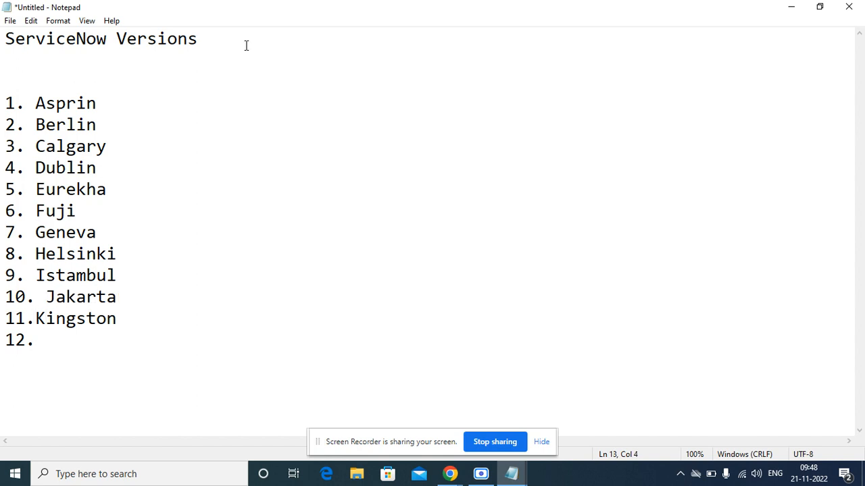
{"action": "key", "text": "Delete"}
{"action": "key", "text": "Up"}
{"action": "key", "text": "Down"}
{"action": "key", "text": "Down"}
{"action": "key", "text": "Down"}
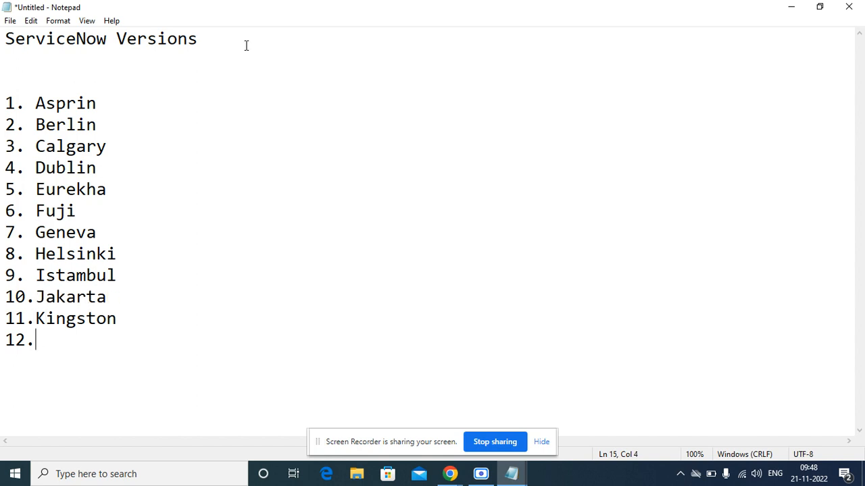
Add 'London' to item 12 and type item '13. Madrid' on the next line.
{"action": "type", "text": "London"}
{"action": "key", "text": "Return"}
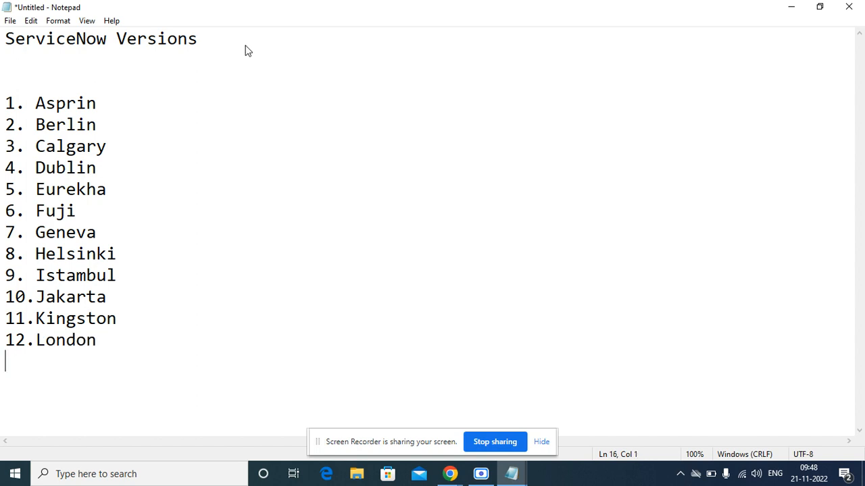
{"action": "type", "text": "13.  Madrid"}
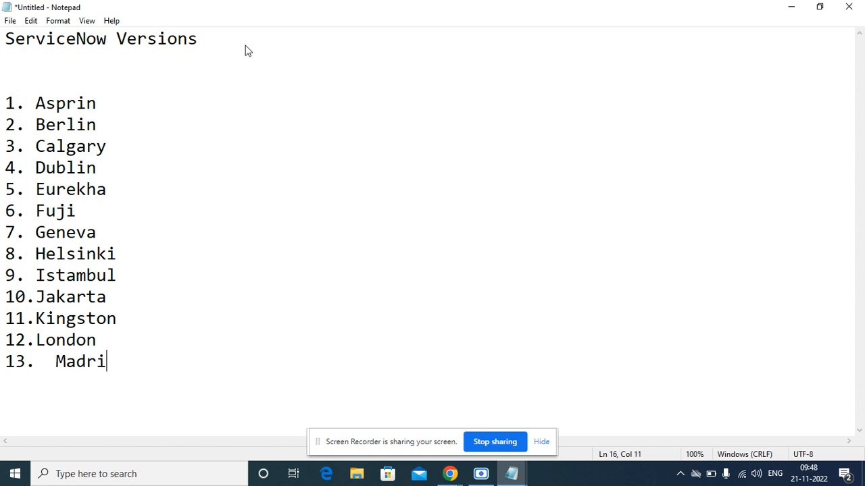
{"action": "key", "text": "Return"}
Remove one extra space before Madrid in item 13.
{"action": "key", "text": "Up"}
{"action": "key", "text": "Down"}
{"action": "key", "text": "Up"}
{"action": "key", "text": "Right"}
{"action": "key", "text": "Right"}
{"action": "key", "text": "Right"}
{"action": "key", "text": "Delete"}
{"action": "key", "text": "Left"}
{"action": "key", "text": "Left"}
{"action": "key", "text": "Down"}
{"action": "key", "text": "Left"}
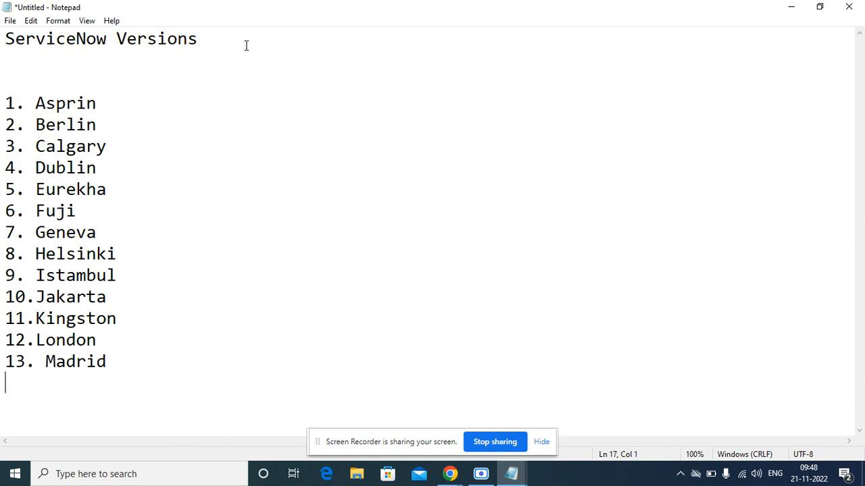
Add items '14.Newyork' and '15.Orlando', correcting the Newyork typo.
{"action": "type", "text": "14."}
{"action": "type", "text": "New"}
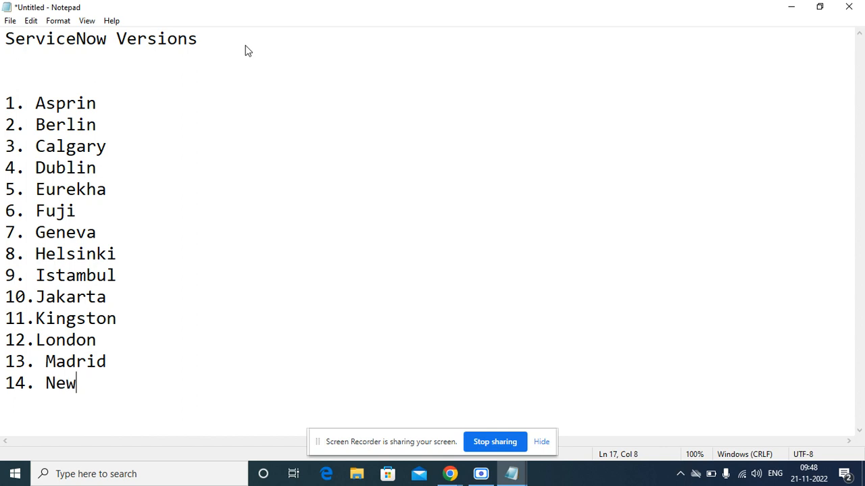
{"action": "type", "text": "yokr"}
{"action": "key", "text": "BackSpace"}
{"action": "key", "text": "BackSpace"}
{"action": "type", "text": "rk"}
{"action": "key", "text": "Return"}
{"action": "type", "text": "1"}
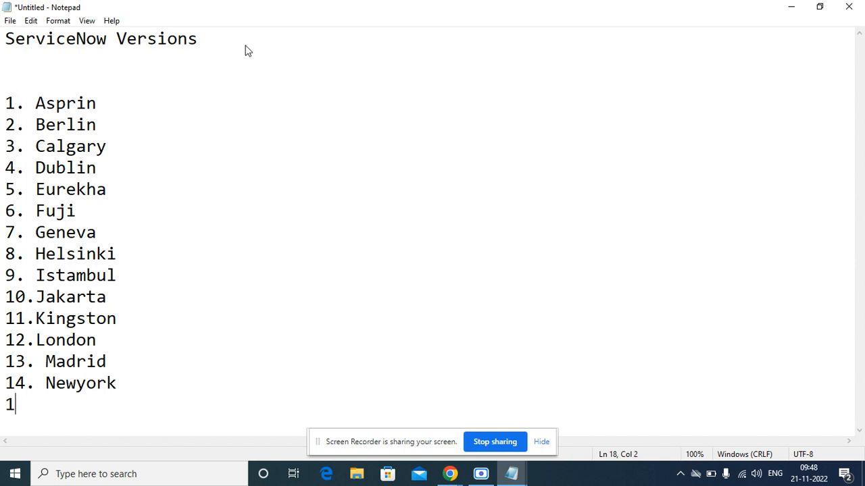
{"action": "type", "text": "5.Orlando"}
{"action": "key", "text": "Return"}
Add items '16.Paris' and '17.Quebec', fixing the misspellings of Quebec.
{"action": "type", "text": "1"}
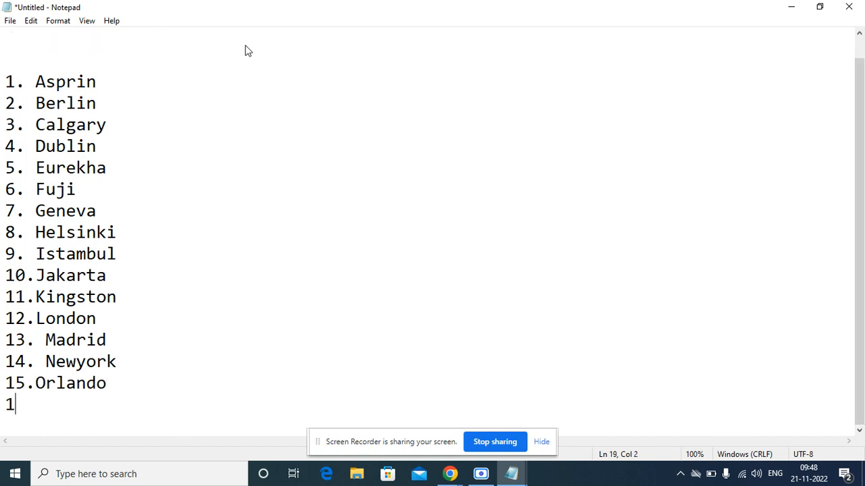
{"action": "type", "text": "6.Paris"}
{"action": "key", "text": "Return"}
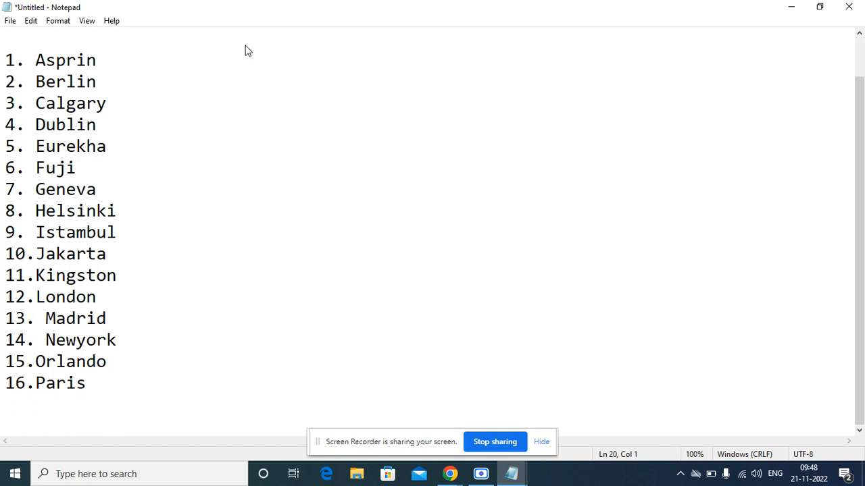
{"action": "type", "text": "17.u"}
{"action": "key", "text": "BackSpace"}
{"action": "type", "text": "Queben"}
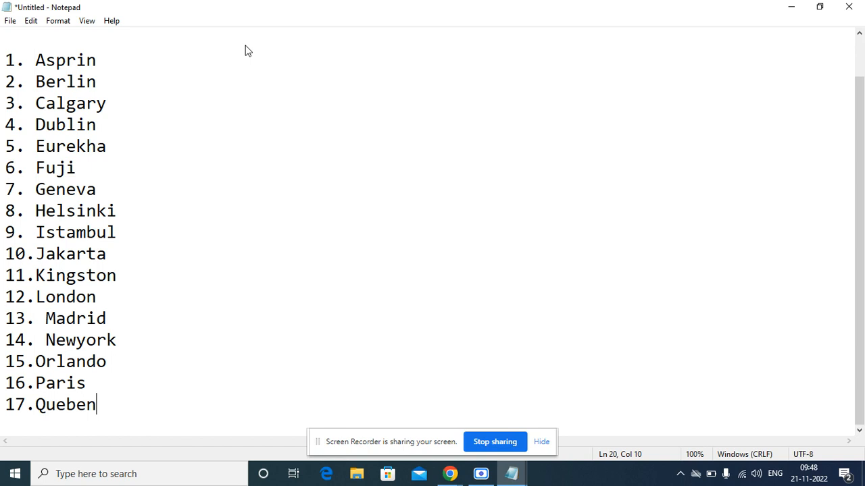
{"action": "key", "text": "BackSpace"}
{"action": "type", "text": "v"}
{"action": "key", "text": "Return"}
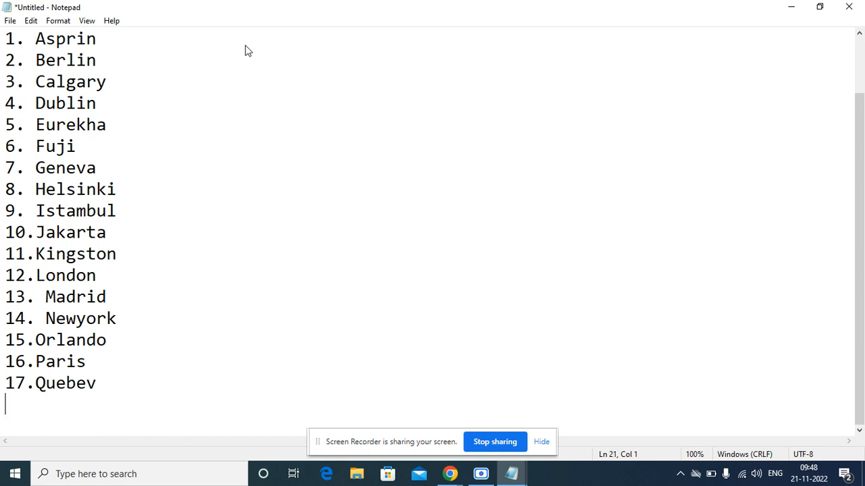
{"action": "key", "text": "BackSpace"}
{"action": "key", "text": "BackSpace"}
{"action": "type", "text": "c"}
{"action": "key", "text": "Return"}
Add item '18. Rome' with correct capitalisation.
{"action": "type", "text": "18. O"}
{"action": "key", "text": "BackSpace"}
{"action": "type", "text": "ROme"}
{"action": "key", "text": "BackSpace"}
{"action": "key", "text": "BackSpace"}
{"action": "key", "text": "BackSpace"}
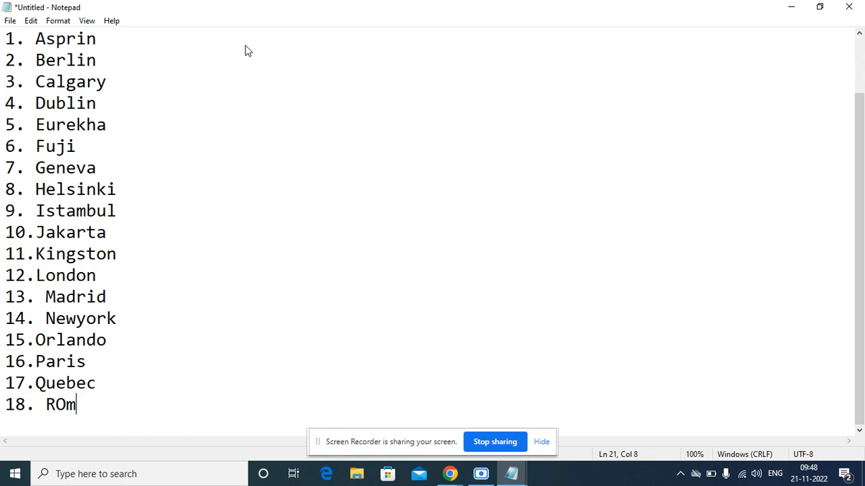
{"action": "type", "text": "ome"}
{"action": "key", "text": "Return"}
Remove the space before Rome, add '19.Sandiego', and start a new line for item 20.
{"action": "type", "text": "1"}
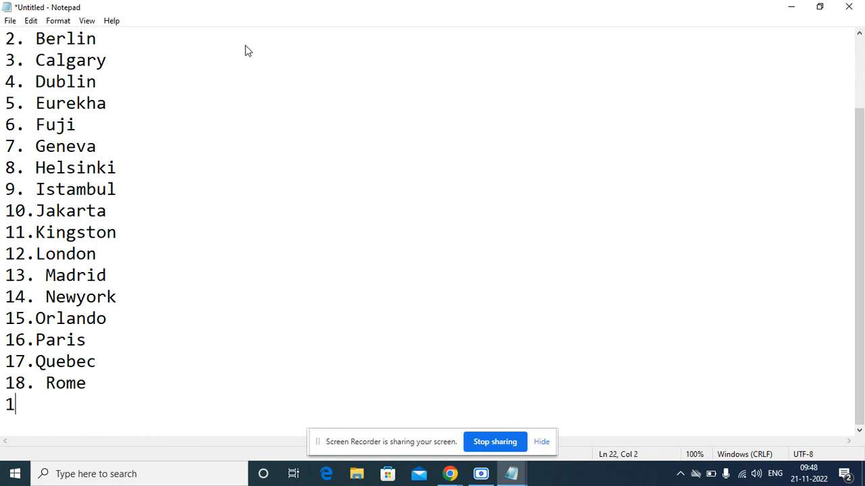
{"action": "type", "text": "9."}
{"action": "key", "text": "Up"}
{"action": "key", "text": "Delete"}
{"action": "key", "text": "Down"}
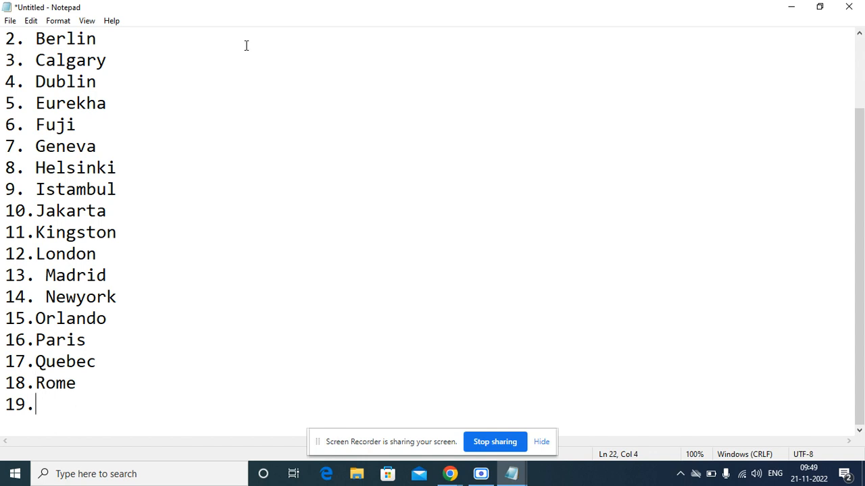
{"action": "type", "text": "Sandieo"}
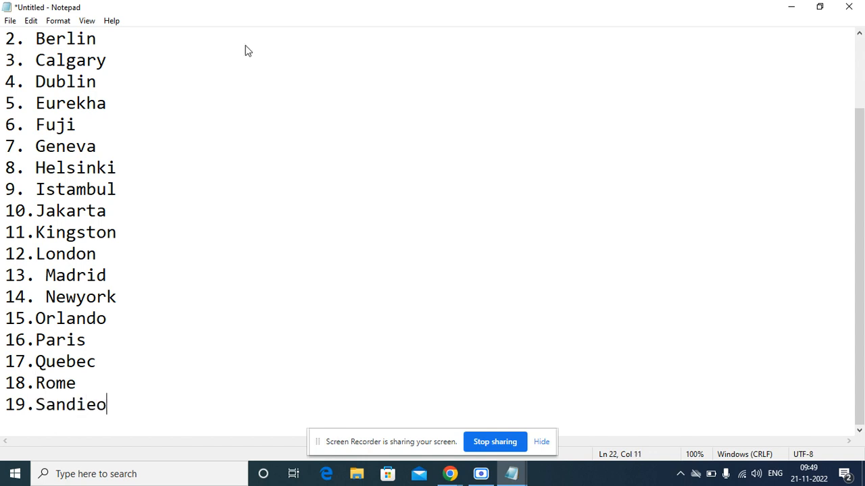
{"action": "key", "text": "BackSpace"}
{"action": "type", "text": "go"}
{"action": "key", "text": "Return"}
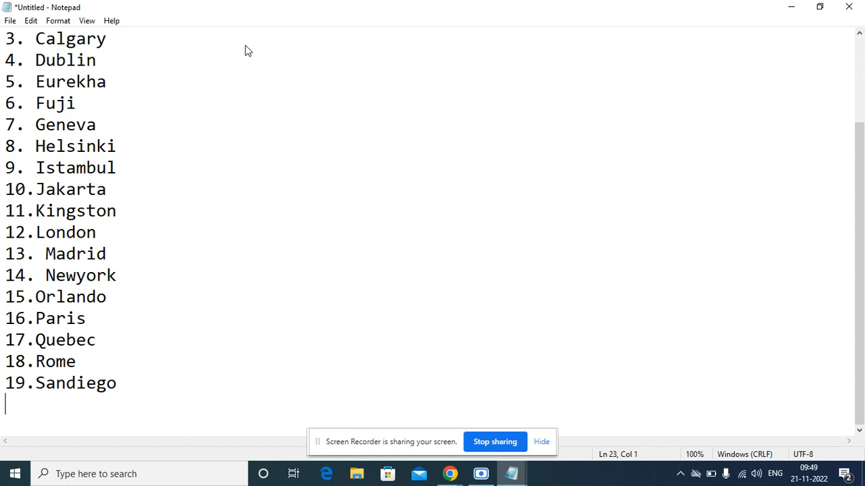
Complete the final entry as '20. Tokyo'.
{"action": "type", "text": "20"}
{"action": "type", "text": "Tokyo"}
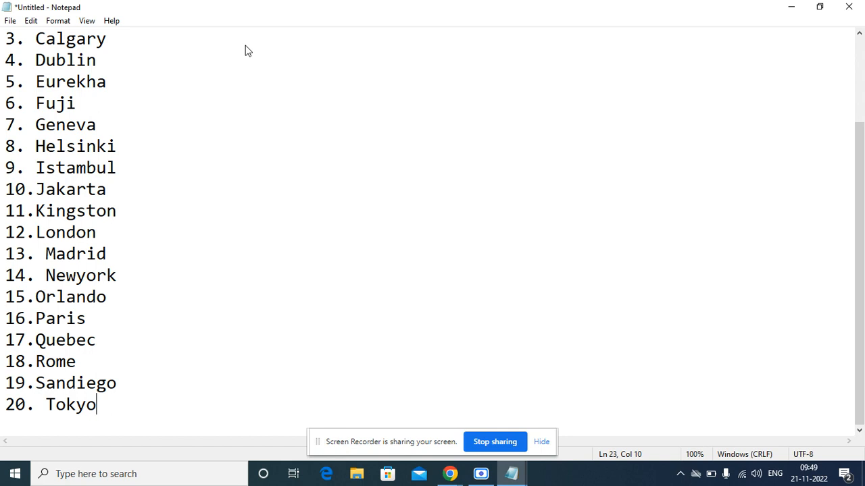
{"action": "key", "text": "Up"}
{"action": "key", "text": "Up"}
{"action": "key", "text": "Up"}
{"action": "key", "text": "Up"}
{"action": "key", "text": "Up"}
{"action": "key", "text": "Up"}
{"action": "key", "text": "Up"}
{"action": "key", "text": "Up"}
{"action": "key", "text": "Up"}
{"action": "key", "text": "Up"}
{"action": "key", "text": "Up"}
{"action": "key", "text": "Up"}
{"action": "key", "text": "Up"}
{"action": "key", "text": "Up"}
{"action": "key", "text": "Up"}
{"action": "key", "text": "ctrl+Home"}
{"action": "key", "text": "Down"}
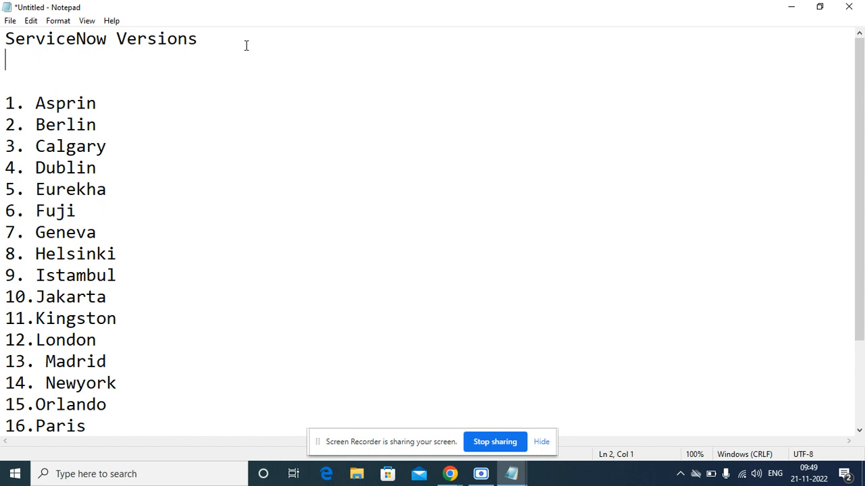
{"action": "key", "text": "Down"}
{"action": "key", "text": "Down"}
{"action": "key", "text": "Down"}
{"action": "key", "text": "Down"}
{"action": "key", "text": "Down"}
{"action": "key", "text": "Down"}
{"action": "key", "text": "Down"}
{"action": "key", "text": "Down"}
{"action": "key", "text": "Down"}
{"action": "key", "text": "Down"}
{"action": "key", "text": "Down"}
{"action": "key", "text": "Down"}
{"action": "key", "text": "Down"}
{"action": "key", "text": "Down"}
{"action": "key", "text": "Down"}
{"action": "key", "text": "Down"}
{"action": "key", "text": "Down"}
{"action": "key", "text": "Down"}
{"action": "key", "text": "Down"}
{"action": "key", "text": "Down"}
{"action": "key", "text": "Down"}
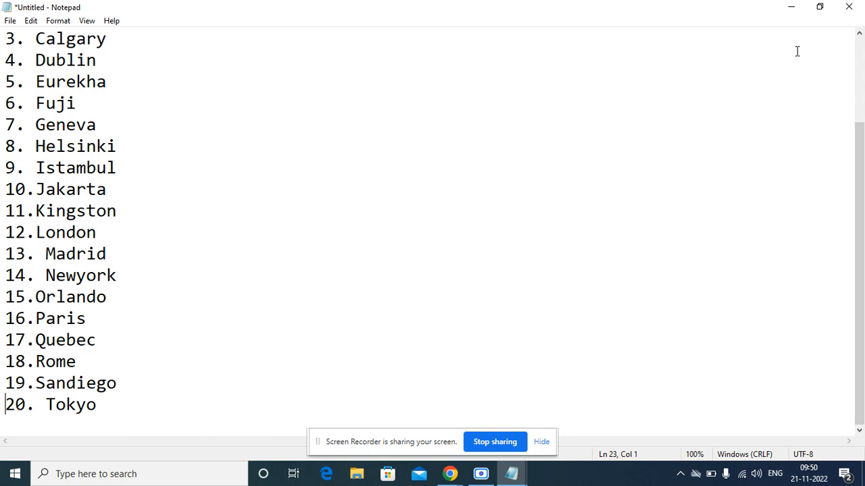
Put Notepad away, close the instance-ready dialog, and launch the dev50202 instance in a new tab.
{"action": "left_click", "coordinate": [791, 7]}
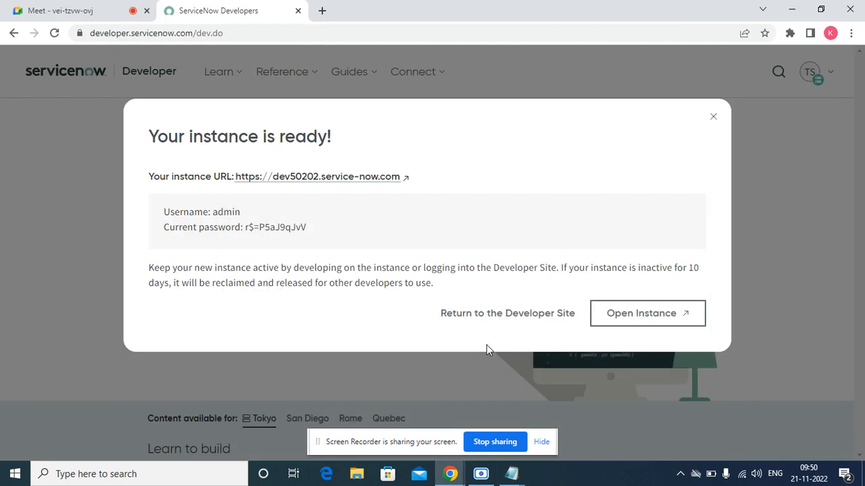
{"action": "left_click", "coordinate": [512, 318]}
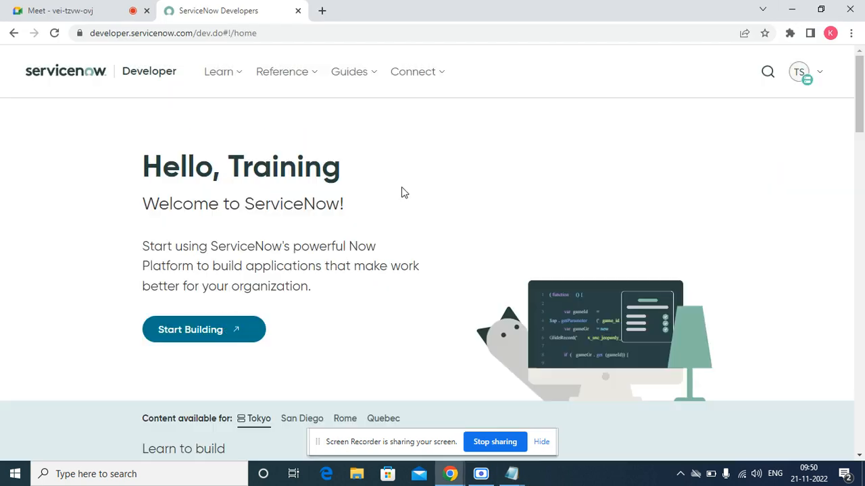
{"action": "left_click", "coordinate": [219, 330]}
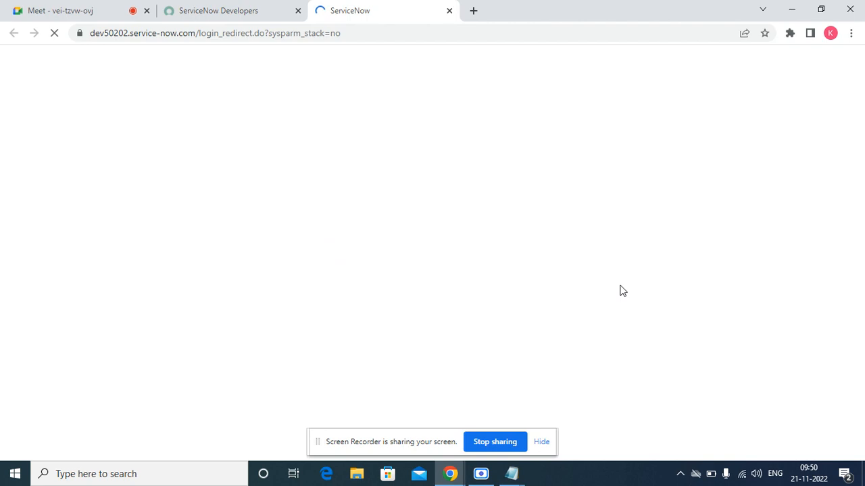
Switch between the portal and the loading dev50202 instance tab until the instance appears.
{"action": "left_click", "coordinate": [251, 13]}
{"action": "left_click", "coordinate": [340, 15]}
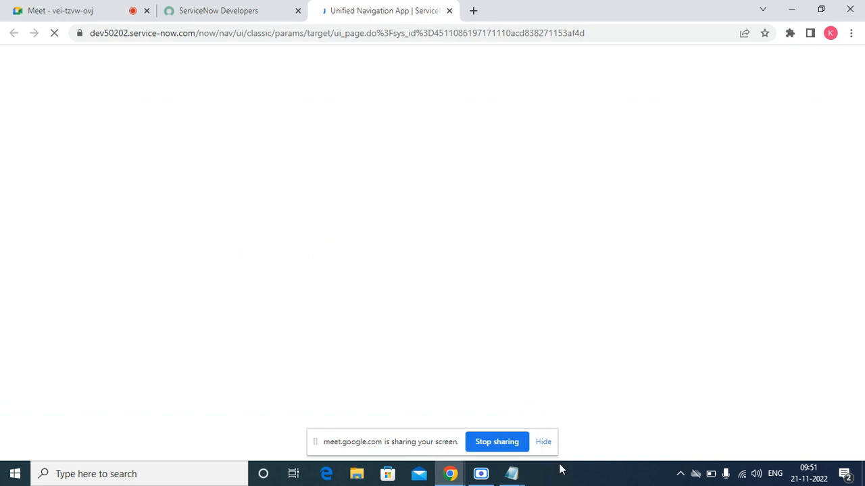
{"action": "left_click", "coordinate": [542, 442]}
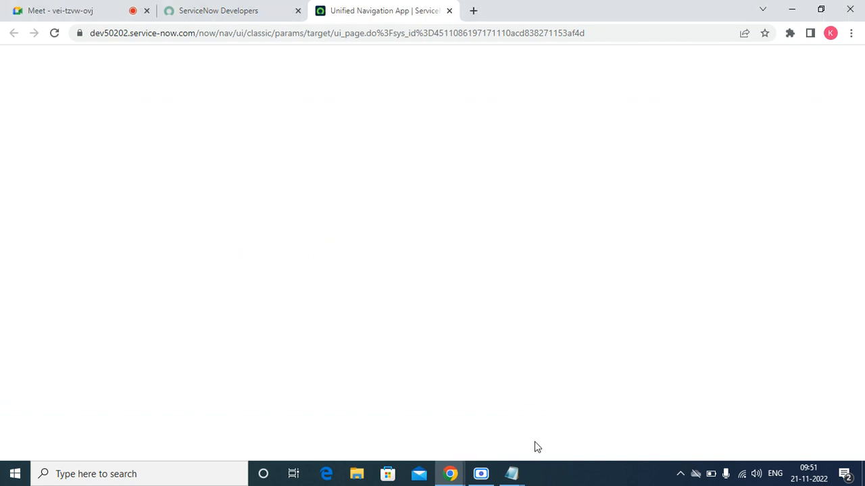
{"action": "left_click", "coordinate": [258, 15]}
{"action": "left_click", "coordinate": [352, 13]}
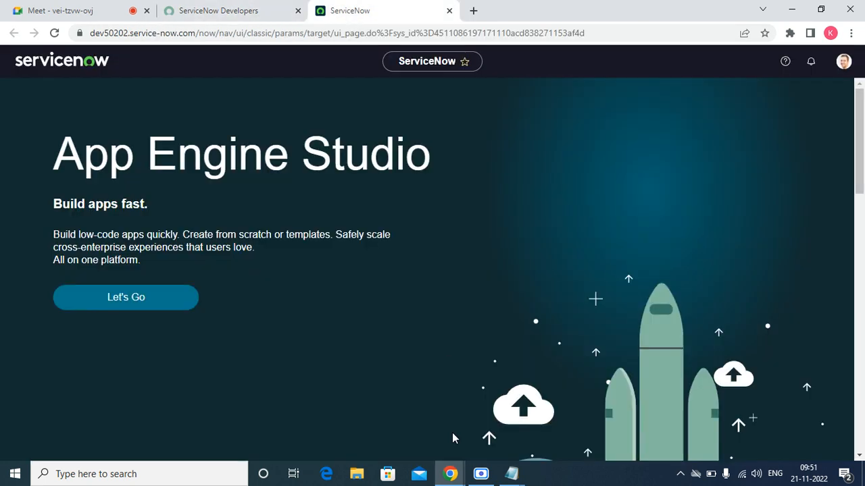
{"action": "left_click", "coordinate": [480, 474]}
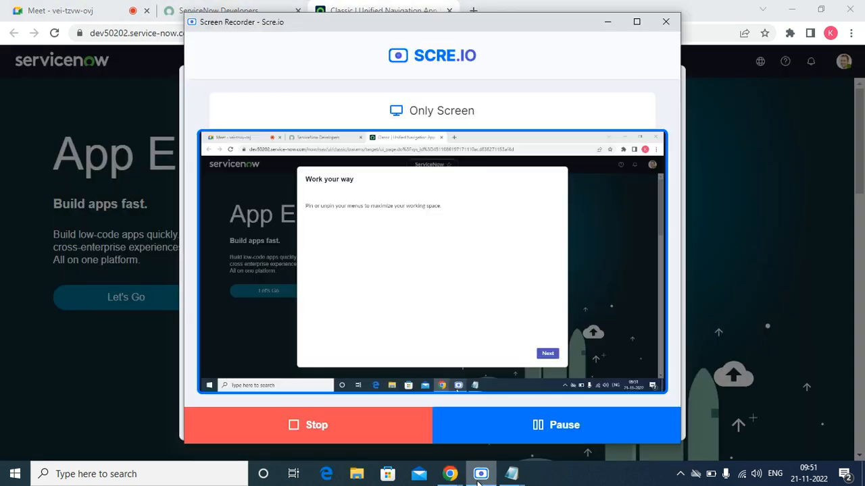
{"action": "left_click", "coordinate": [608, 22]}
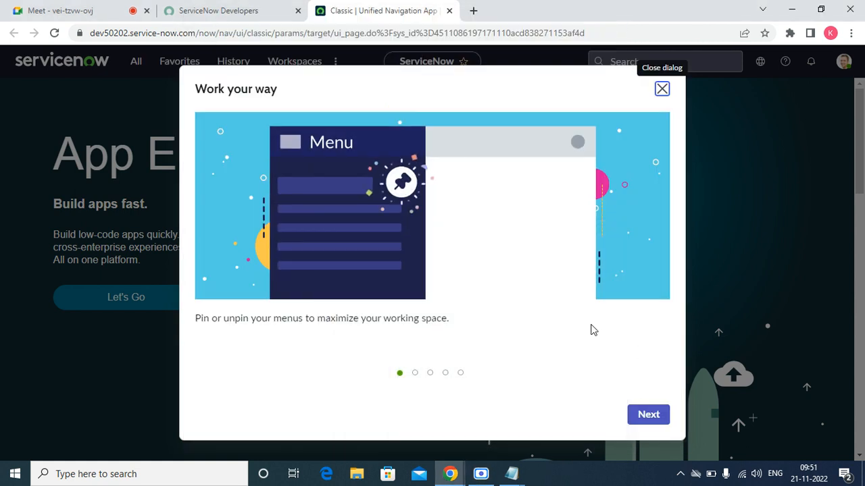
Page through the Work your way welcome tour and close it with Got it!
{"action": "left_click", "coordinate": [647, 423]}
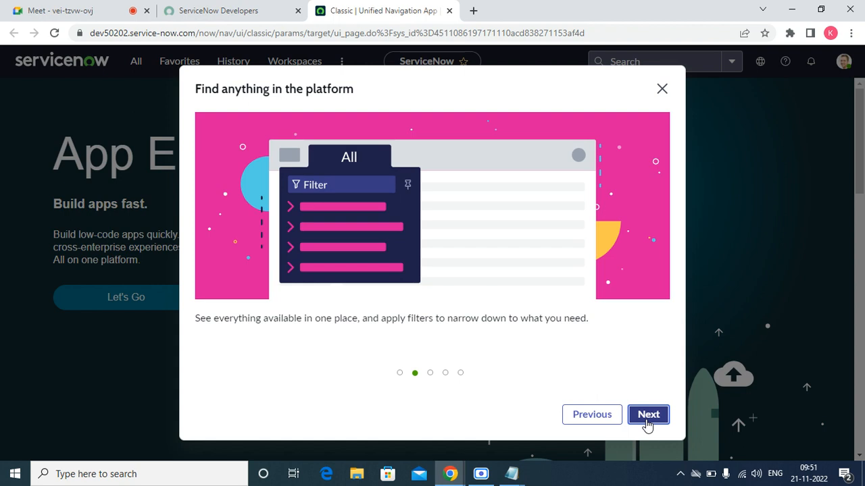
{"action": "left_click", "coordinate": [647, 423]}
{"action": "left_click", "coordinate": [647, 423]}
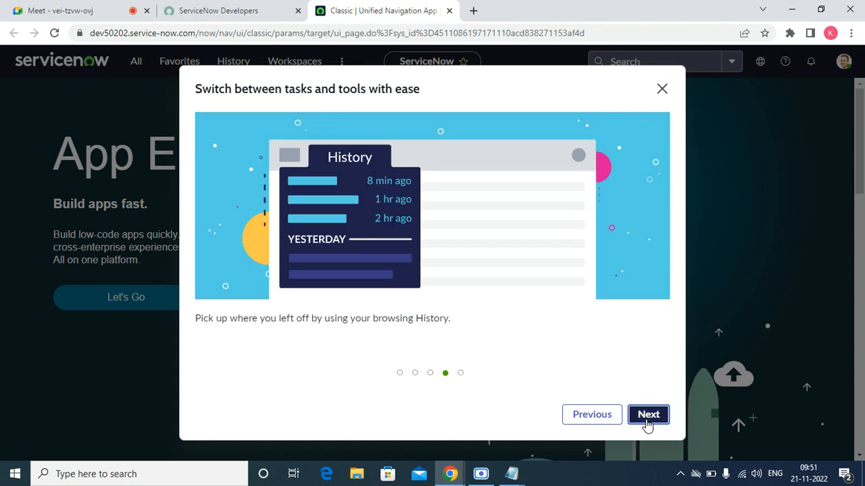
{"action": "left_click", "coordinate": [647, 423]}
{"action": "left_click", "coordinate": [647, 423]}
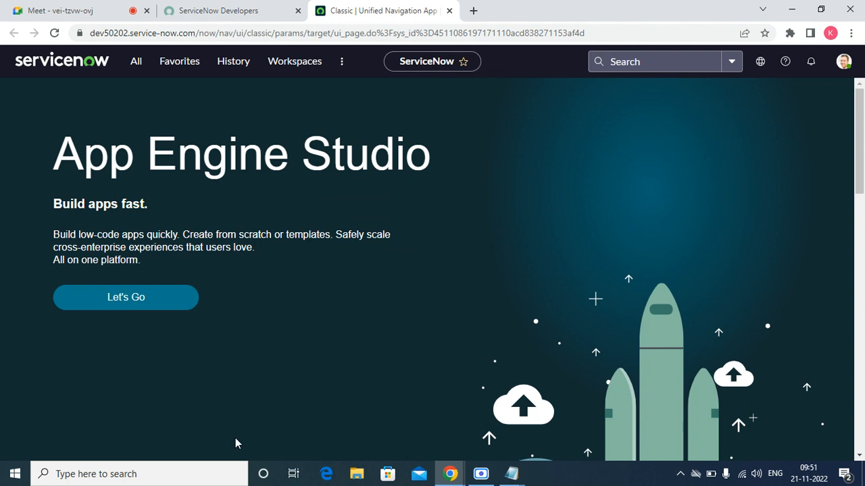
{"action": "left_click", "coordinate": [137, 66]}
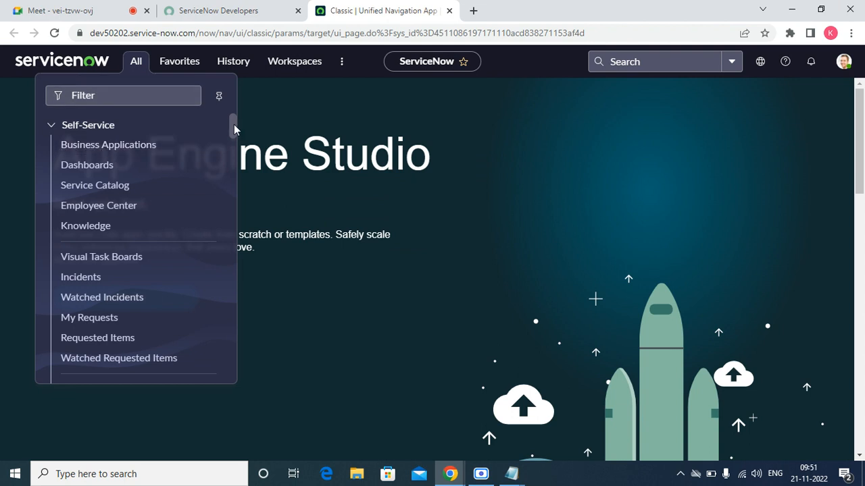
{"action": "left_click_drag", "start_coordinate": [234, 124], "coordinate": [233, 218]}
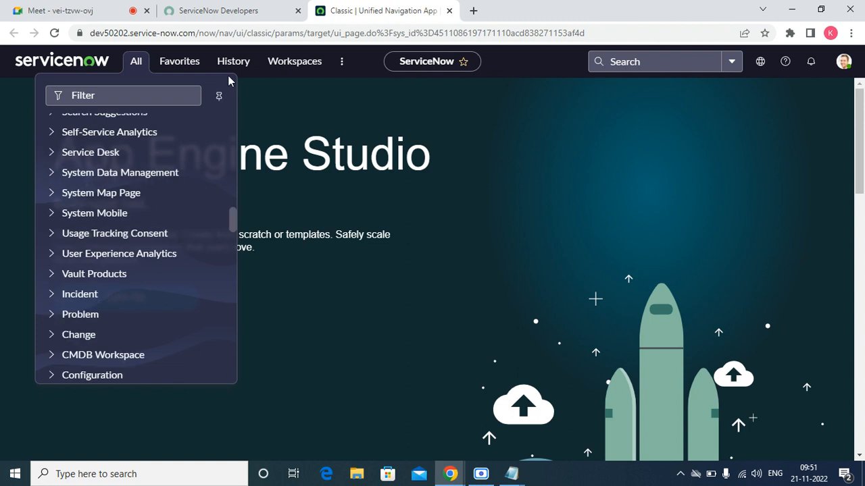
{"action": "left_click", "coordinate": [386, 104]}
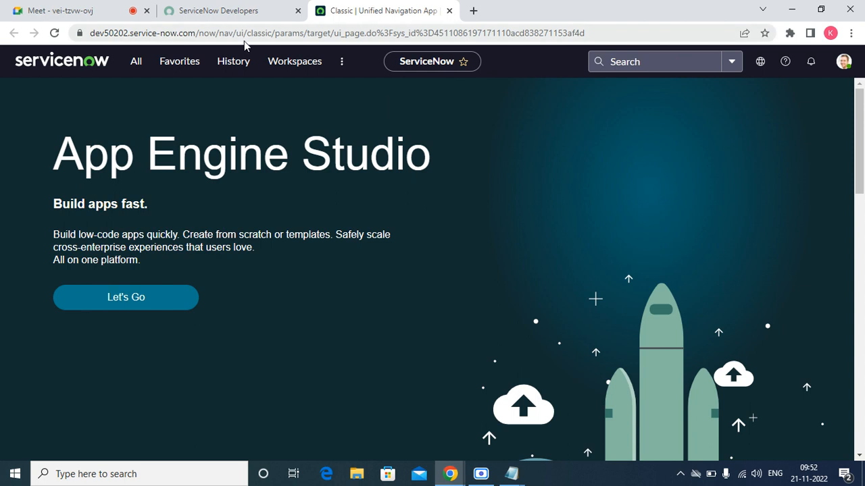
Filter the All navigator for 'stats', correcting a typo along the way.
{"action": "left_click", "coordinate": [135, 62]}
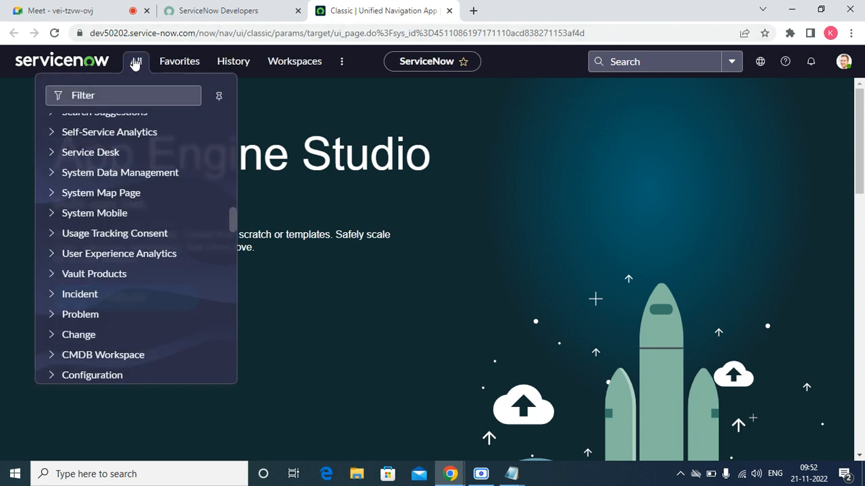
{"action": "left_click", "coordinate": [131, 96]}
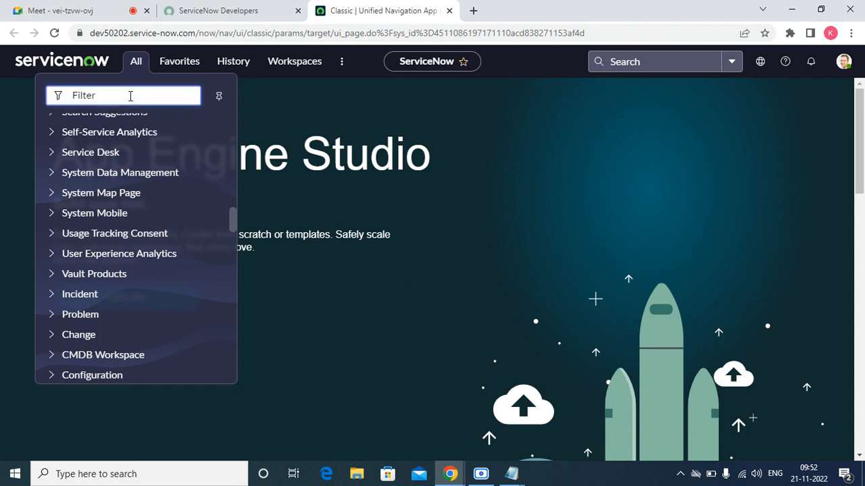
{"action": "type", "text": "s"}
{"action": "type", "text": "tst"}
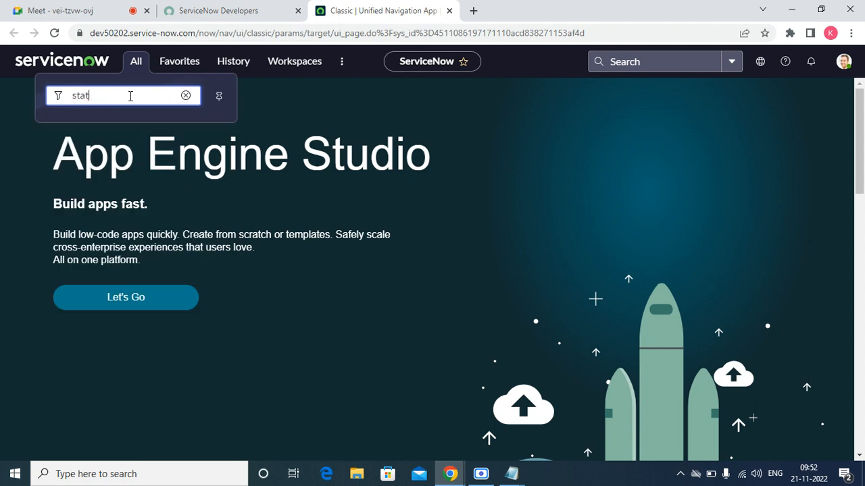
{"action": "key", "text": "BackSpace"}
{"action": "key", "text": "BackSpace"}
{"action": "type", "text": "s"}
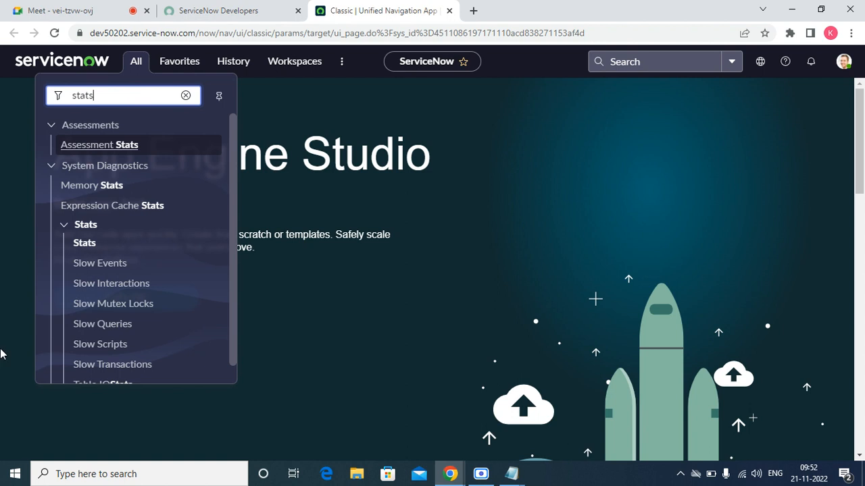
Open System Diagnostics > Stats to view servlet statistics for the Tokyo build.
{"action": "left_click", "coordinate": [78, 250]}
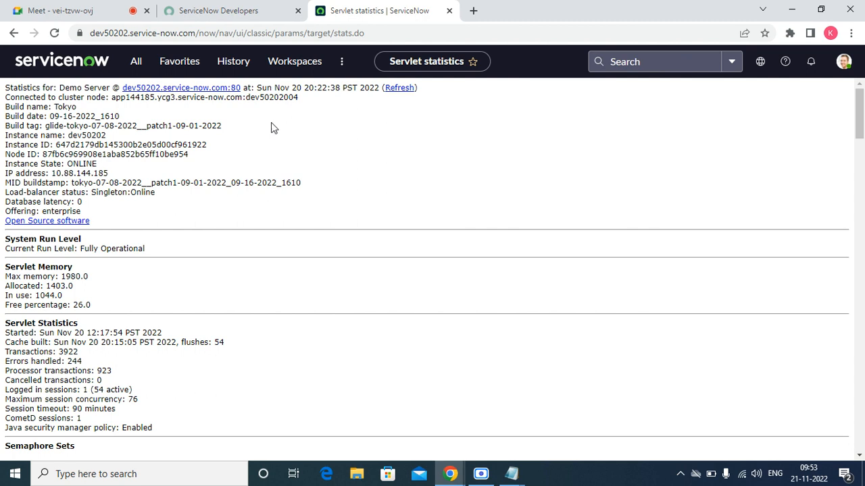
{"action": "double_click", "coordinate": [74, 106]}
{"action": "left_click", "coordinate": [75, 106]}
{"action": "triple_click", "coordinate": [75, 106]}
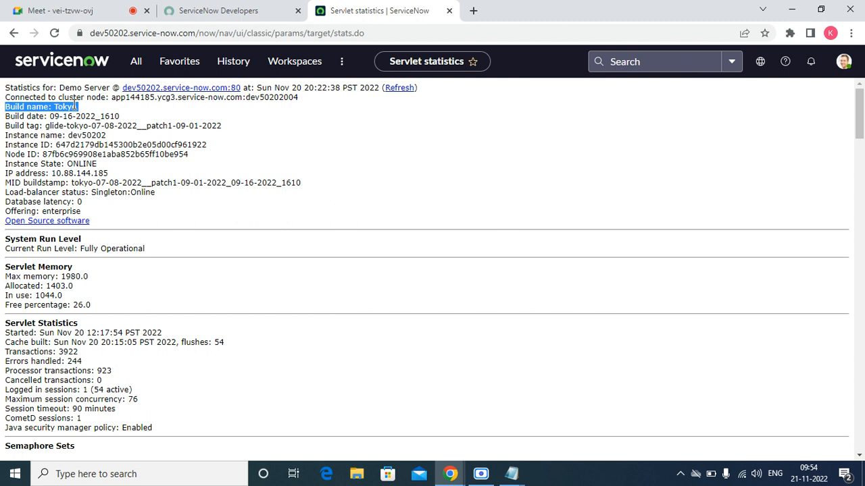
{"action": "double_click", "coordinate": [74, 106]}
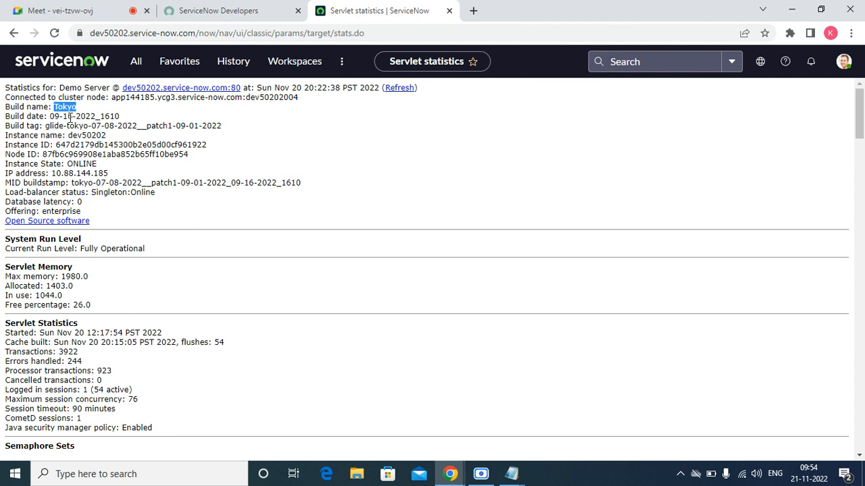
{"action": "double_click", "coordinate": [69, 116]}
{"action": "double_click", "coordinate": [83, 116]}
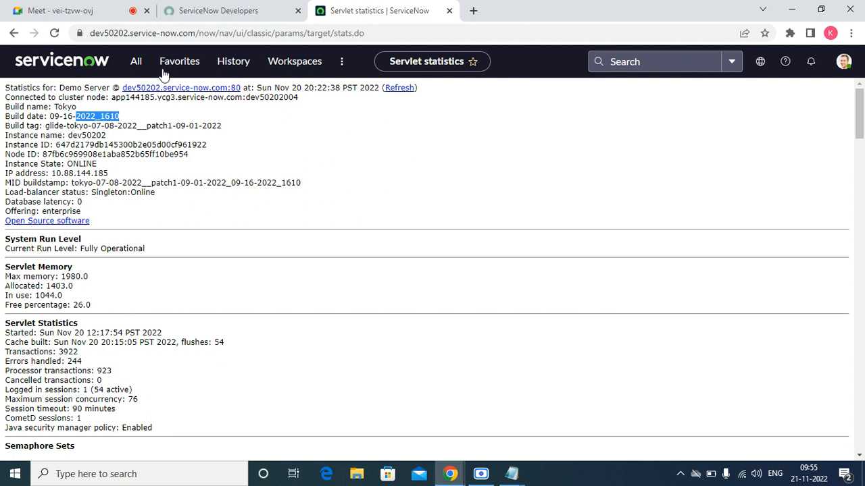
Clear the navigator filter, expand System Diagnostics, and reload its Stats page.
{"action": "left_click", "coordinate": [138, 63]}
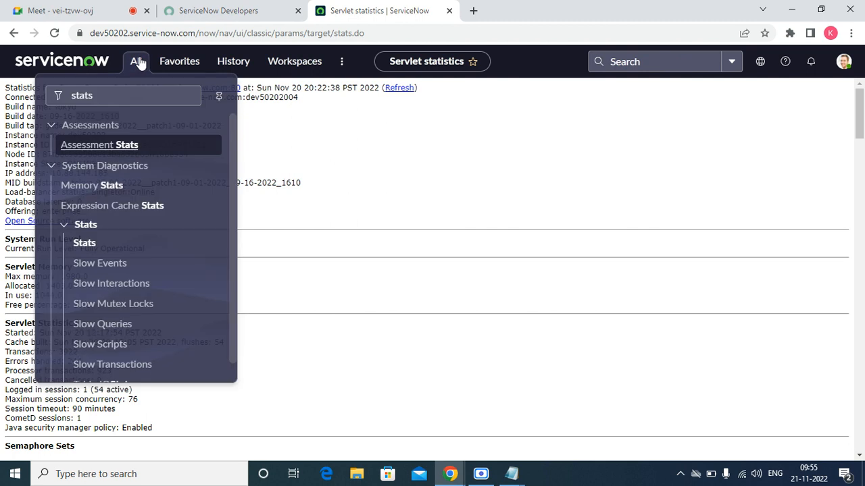
{"action": "key", "text": "ctrl+a"}
{"action": "key", "text": "BackSpace"}
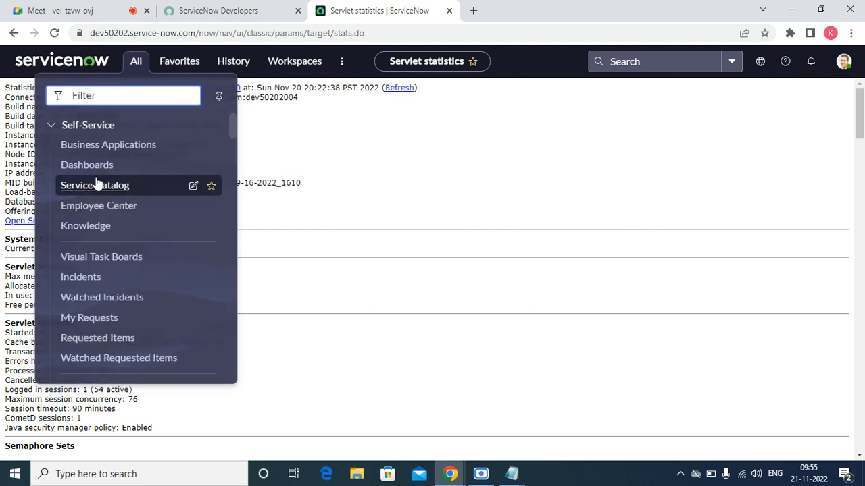
{"action": "left_click", "coordinate": [58, 133]}
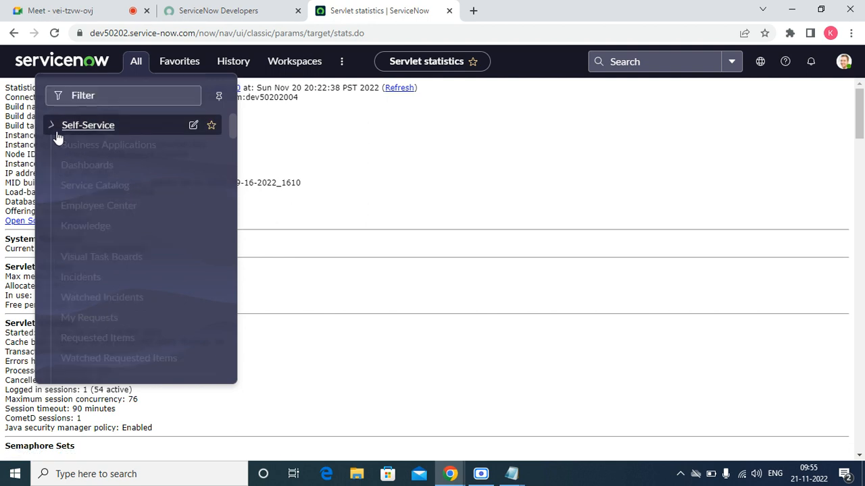
{"action": "left_click", "coordinate": [58, 133]}
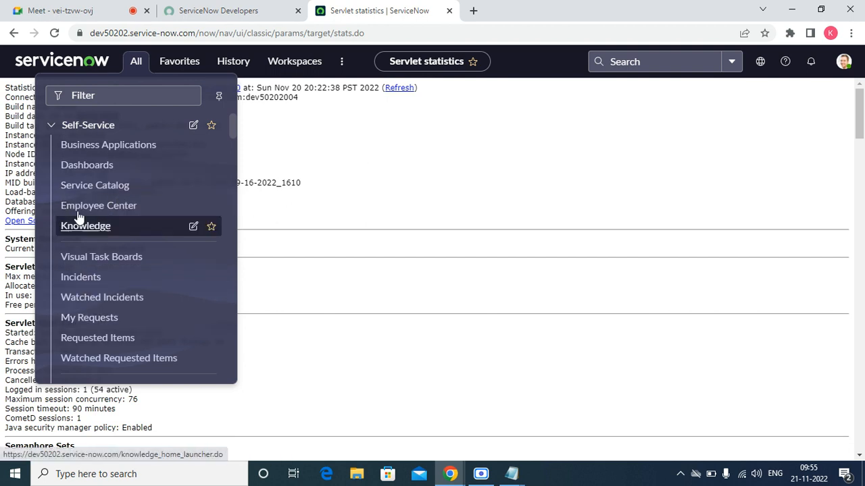
{"action": "left_click", "coordinate": [53, 128]}
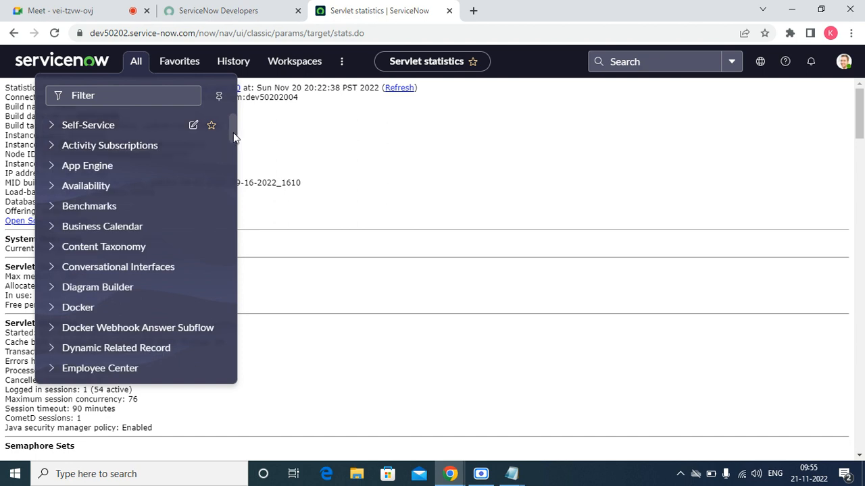
{"action": "left_click_drag", "start_coordinate": [233, 133], "coordinate": [232, 310]}
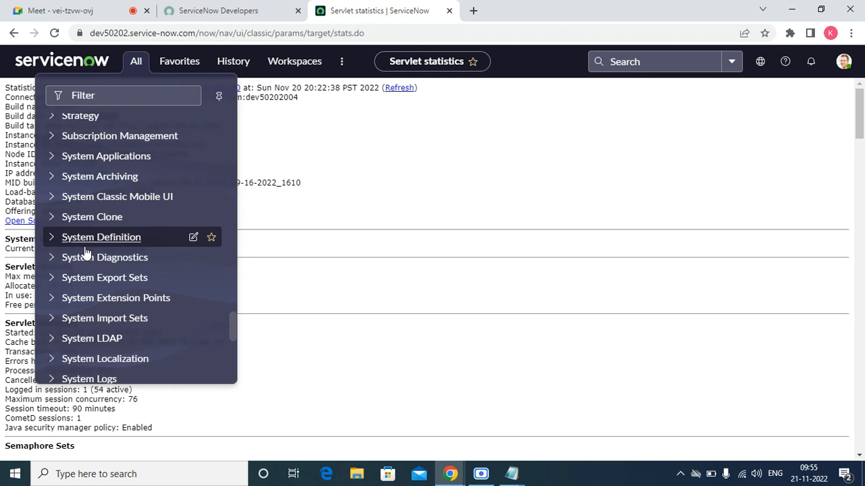
{"action": "left_click", "coordinate": [54, 261]}
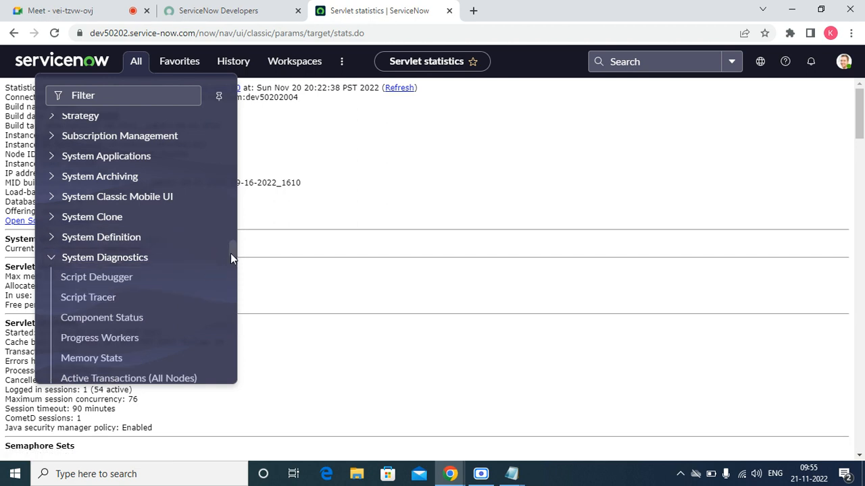
{"action": "left_click_drag", "start_coordinate": [233, 255], "coordinate": [235, 281]}
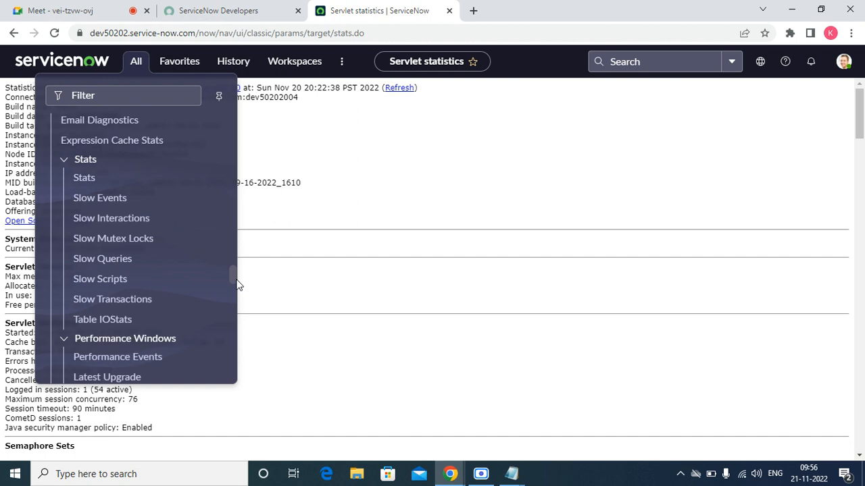
{"action": "left_click", "coordinate": [93, 181]}
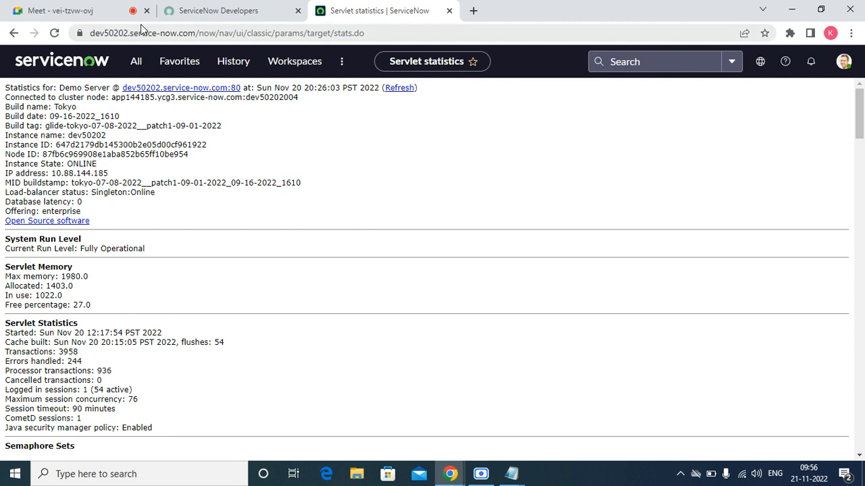
Filter the All menu for 'stats', then reopen it and clear the filter with the x icon.
{"action": "left_click", "coordinate": [130, 65]}
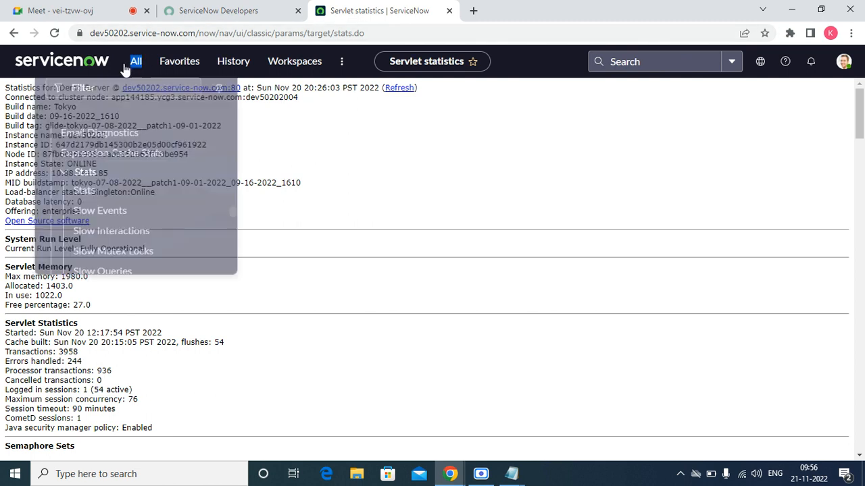
{"action": "left_click", "coordinate": [136, 62]}
{"action": "left_click", "coordinate": [138, 62]}
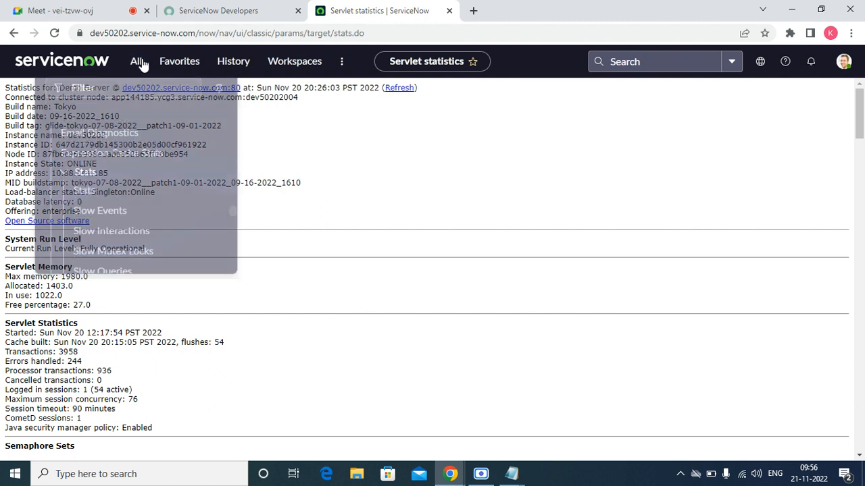
{"action": "left_click", "coordinate": [99, 95]}
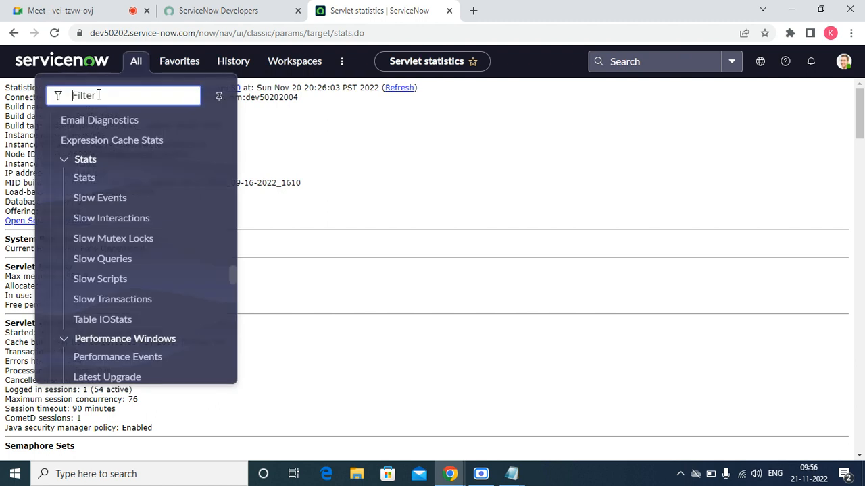
{"action": "type", "text": "stats"}
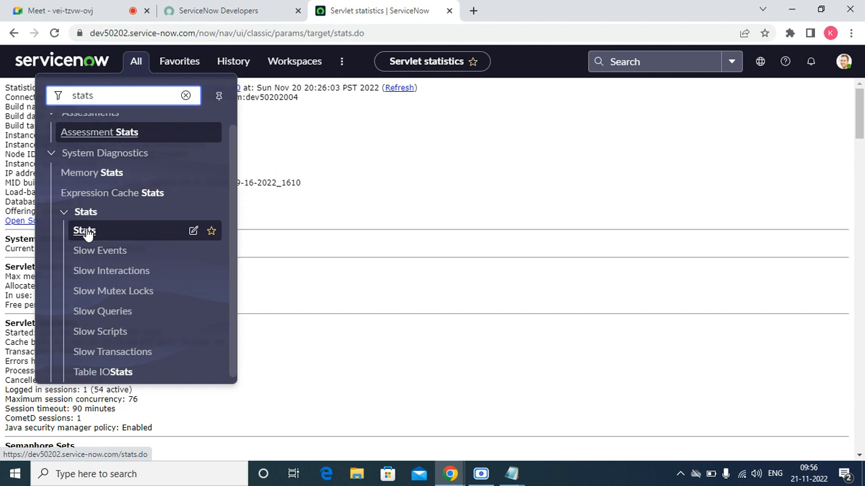
{"action": "double_click", "coordinate": [138, 90]}
{"action": "left_click", "coordinate": [284, 125]}
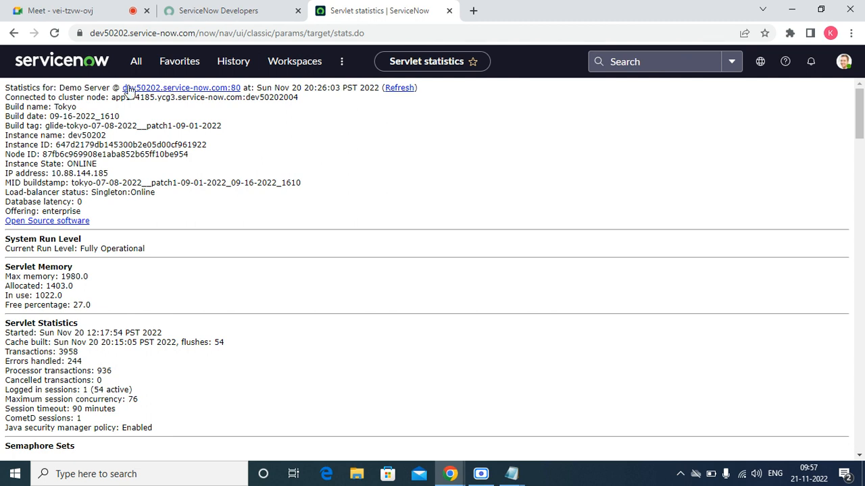
{"action": "left_click", "coordinate": [135, 63]}
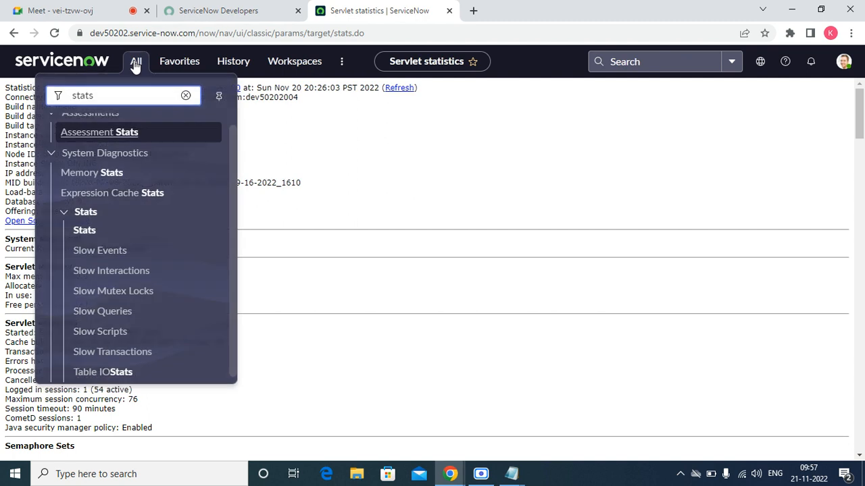
{"action": "left_click", "coordinate": [185, 98]}
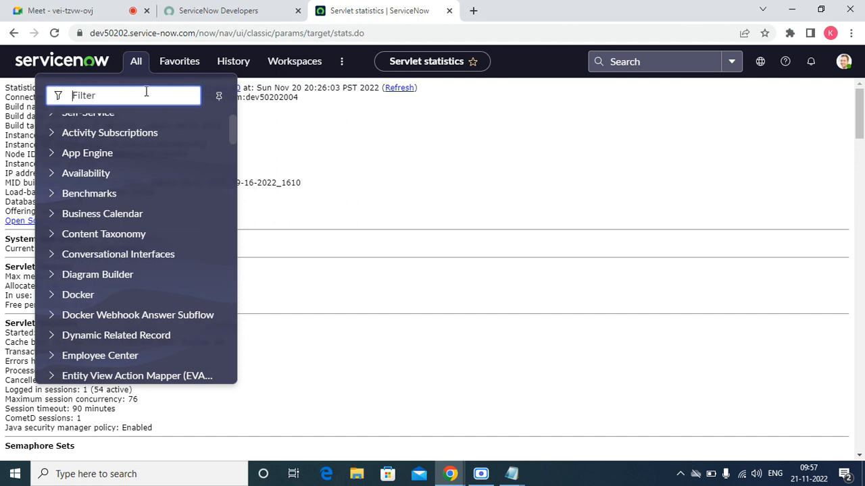
Filter the navigator for 'itsm' and open ITSM Guided Setup.
{"action": "type", "text": "itsm"}
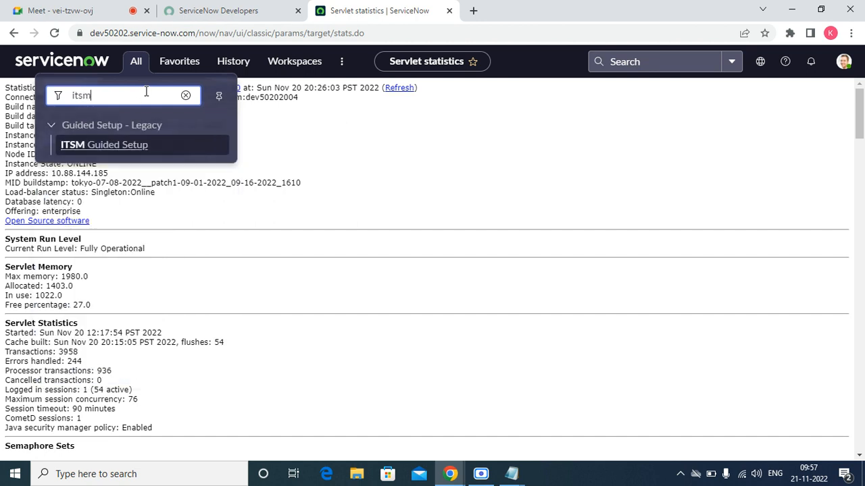
{"action": "left_click", "coordinate": [96, 144]}
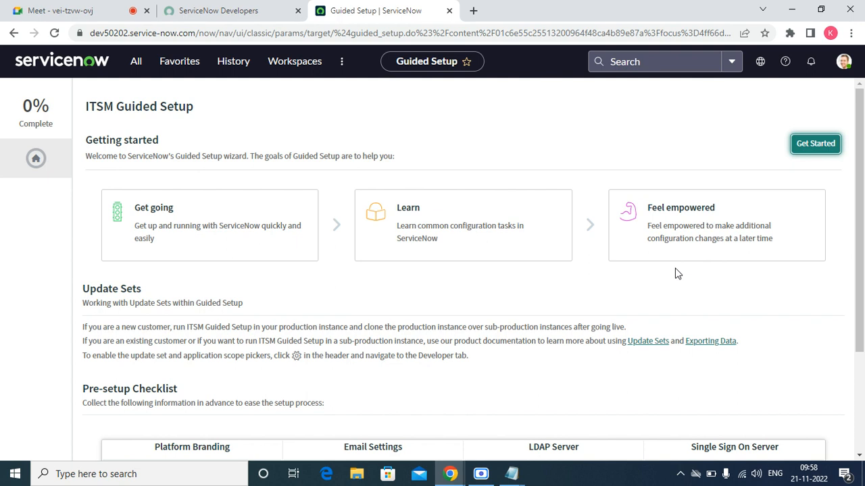
Get started with ITSM Guided Setup and open the Company System Configuration task.
{"action": "left_click", "coordinate": [813, 153]}
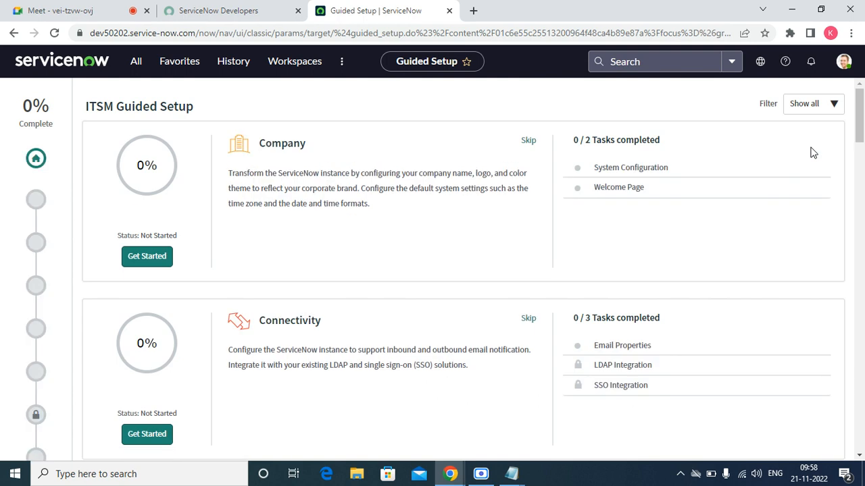
{"action": "left_click", "coordinate": [645, 167]}
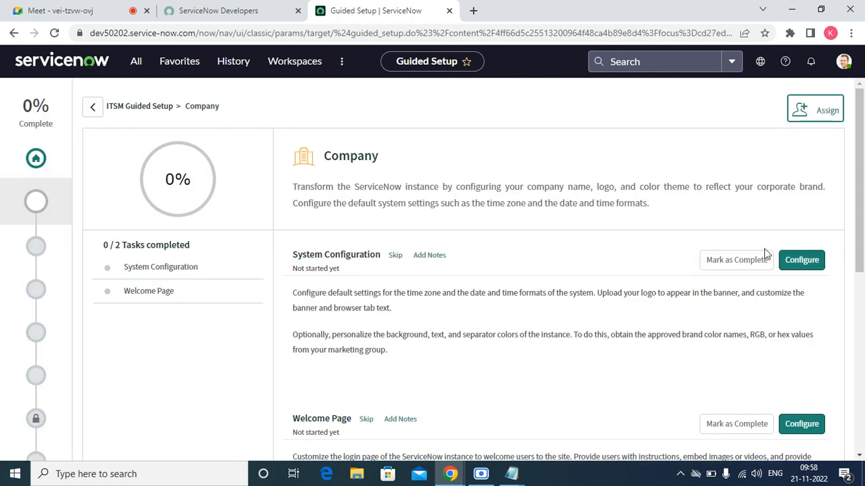
Configure System Configuration with timezone GMT, save, and dismiss the 'Properties updated' message.
{"action": "left_click", "coordinate": [803, 264]}
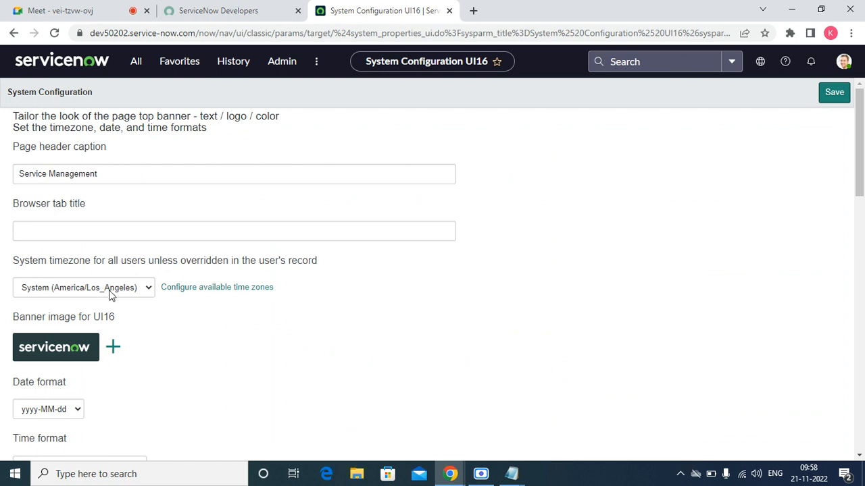
{"action": "left_click", "coordinate": [150, 288]}
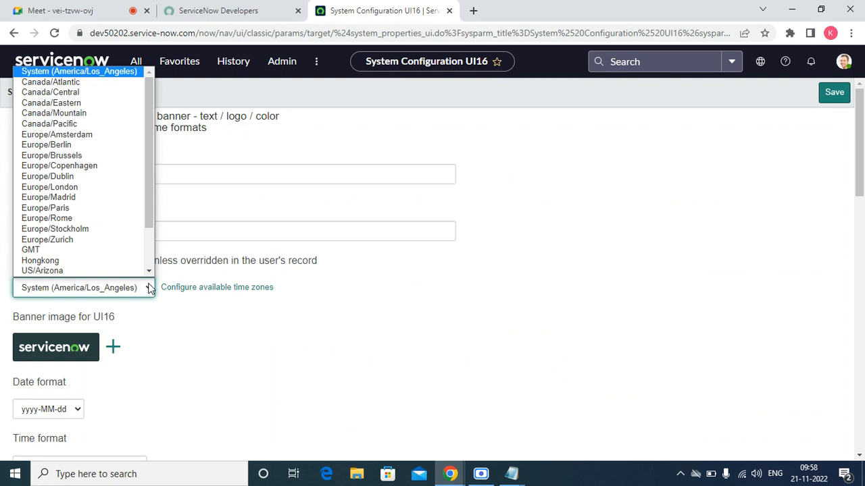
{"action": "left_click", "coordinate": [92, 250]}
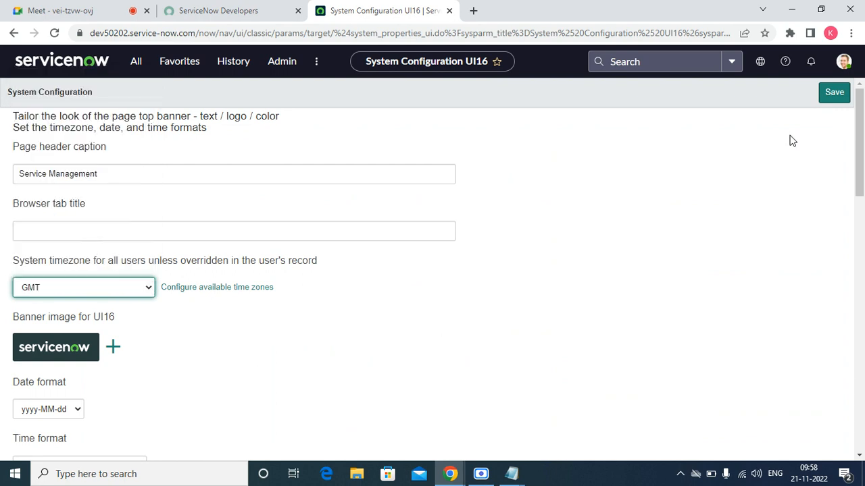
{"action": "left_click", "coordinate": [833, 94]}
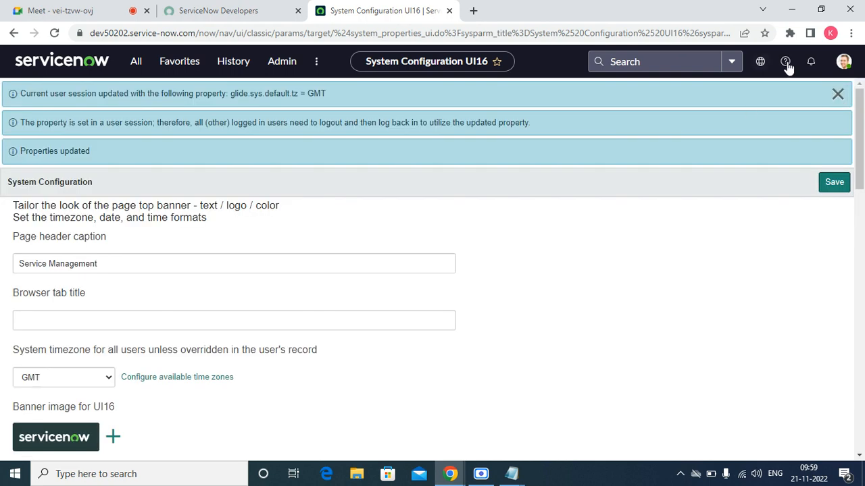
{"action": "left_click", "coordinate": [840, 94]}
Open Incident > Open (found via 'incid') in a new tab, then return to System Configuration.
{"action": "left_click", "coordinate": [138, 61]}
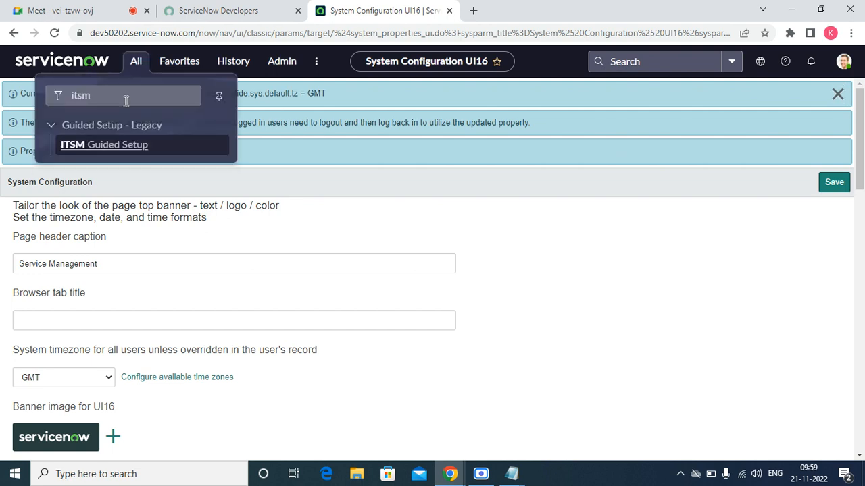
{"action": "left_click", "coordinate": [126, 98]}
{"action": "key", "text": "ctrl+a"}
{"action": "type", "text": "incid"}
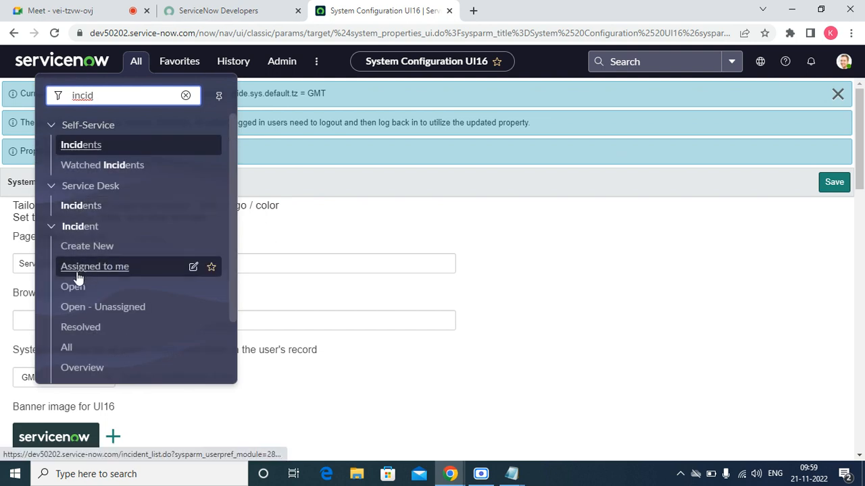
{"action": "right_click", "coordinate": [77, 285]}
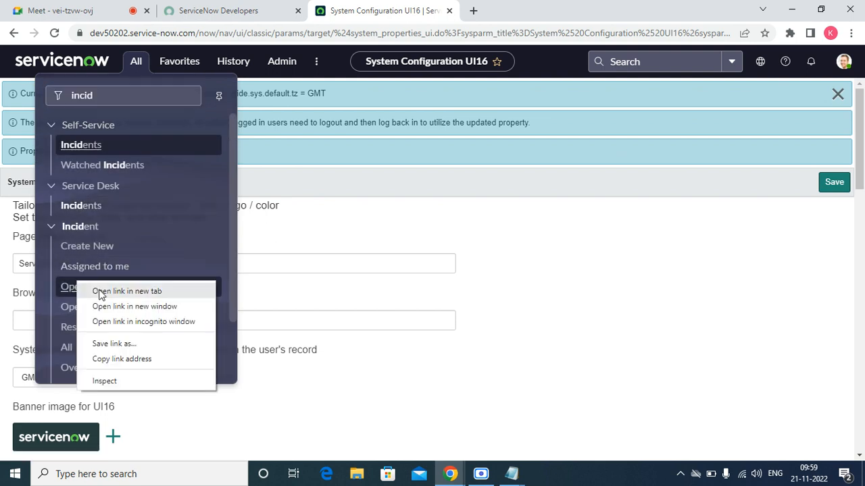
{"action": "left_click", "coordinate": [102, 291]}
{"action": "left_click", "coordinate": [484, 18]}
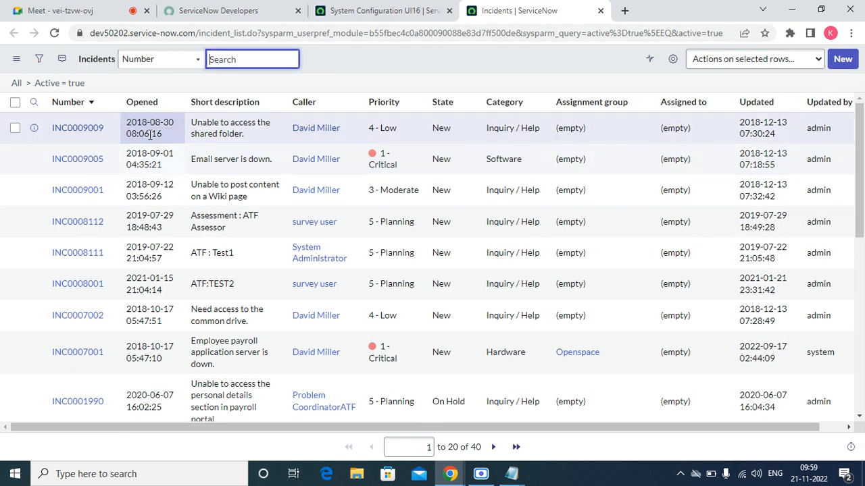
{"action": "left_click", "coordinate": [372, 12]}
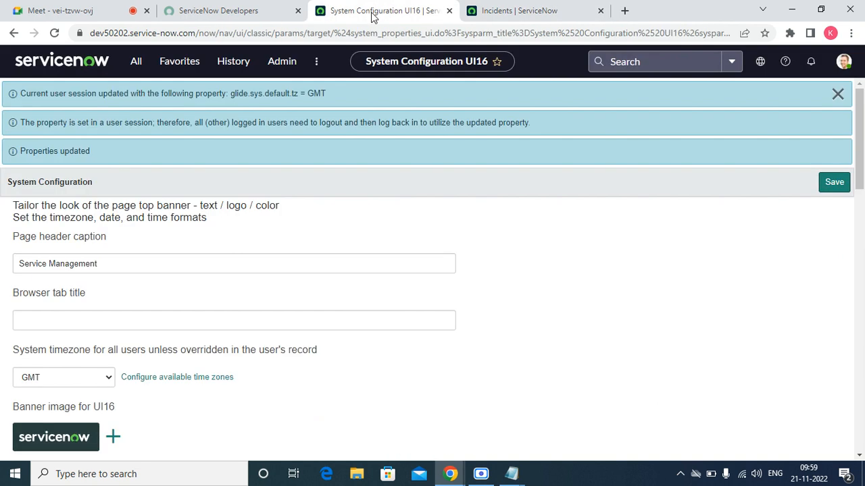
Save US/Central as the system timezone and return to the open incidents list.
{"action": "left_click", "coordinate": [95, 377]}
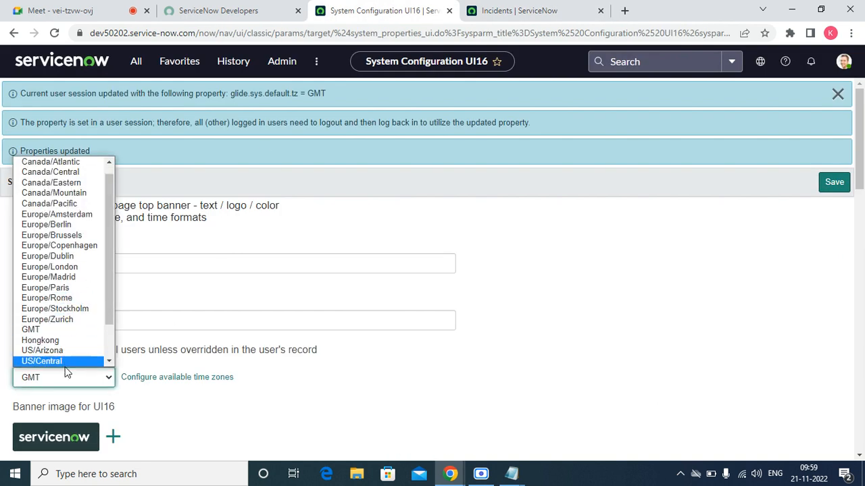
{"action": "left_click", "coordinate": [66, 362]}
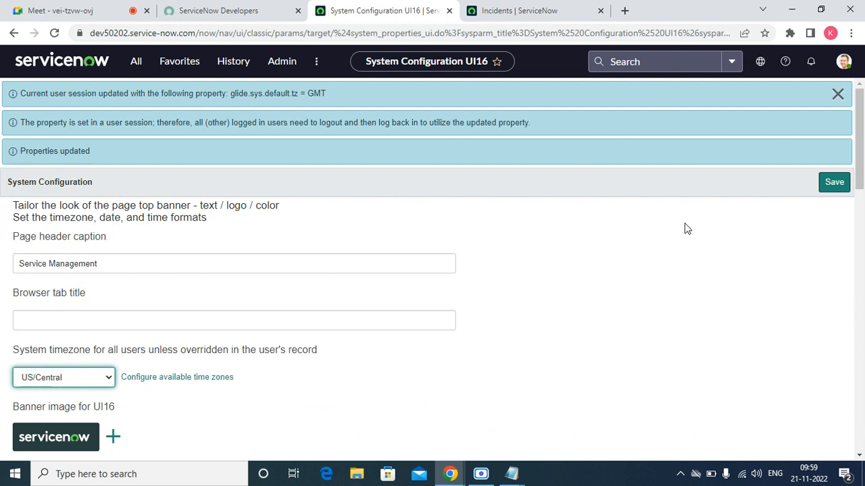
{"action": "left_click", "coordinate": [833, 189]}
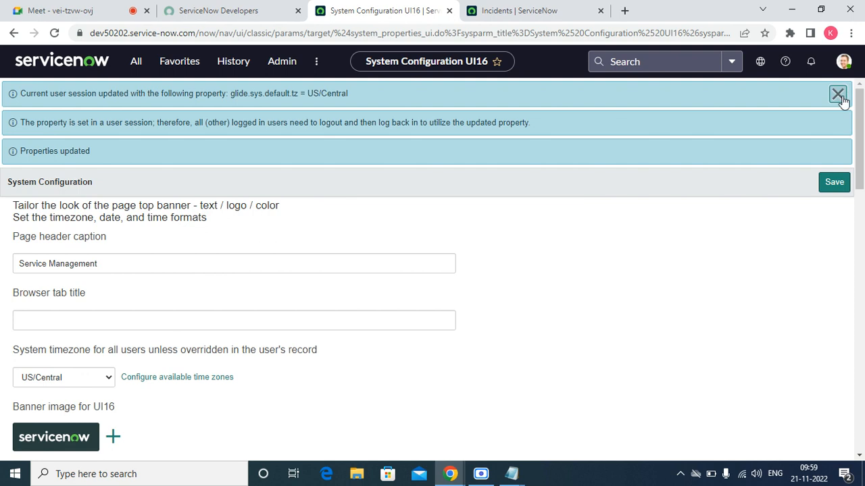
{"action": "left_click", "coordinate": [519, 18]}
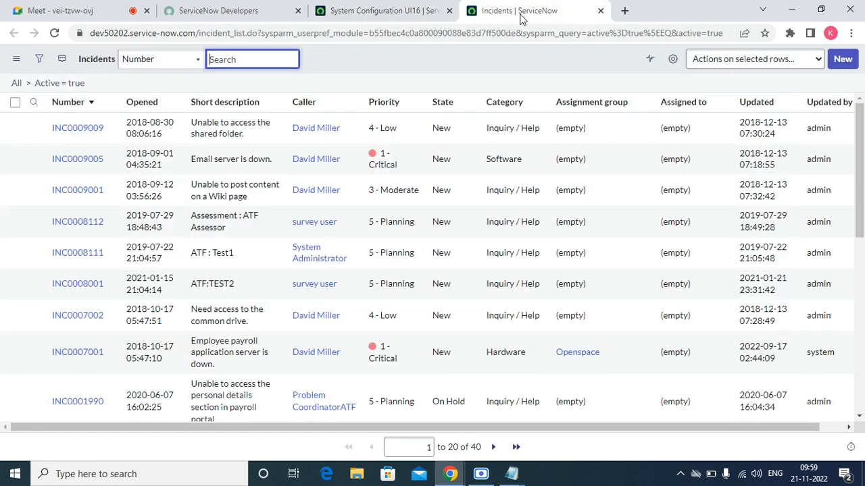
Duplicate the incidents tab and compare incident times between the two tabs.
{"action": "right_click", "coordinate": [521, 17]}
{"action": "left_click", "coordinate": [553, 104]}
{"action": "left_click", "coordinate": [509, 6]}
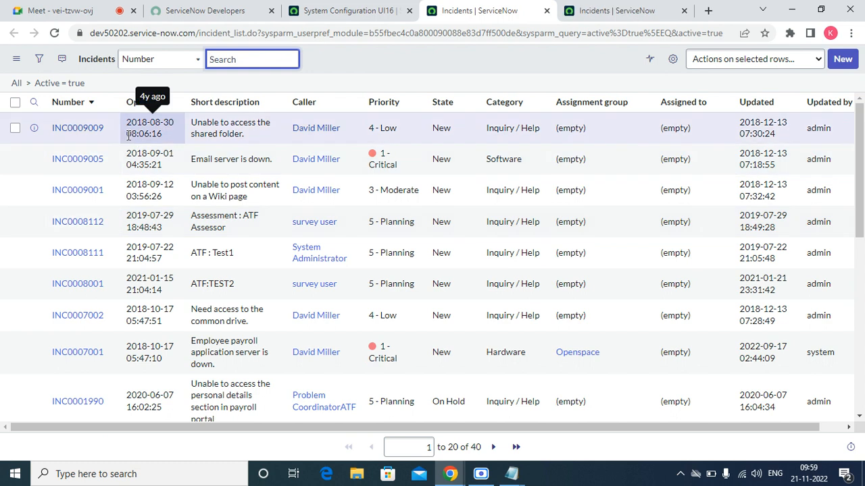
{"action": "left_click", "coordinate": [620, 9]}
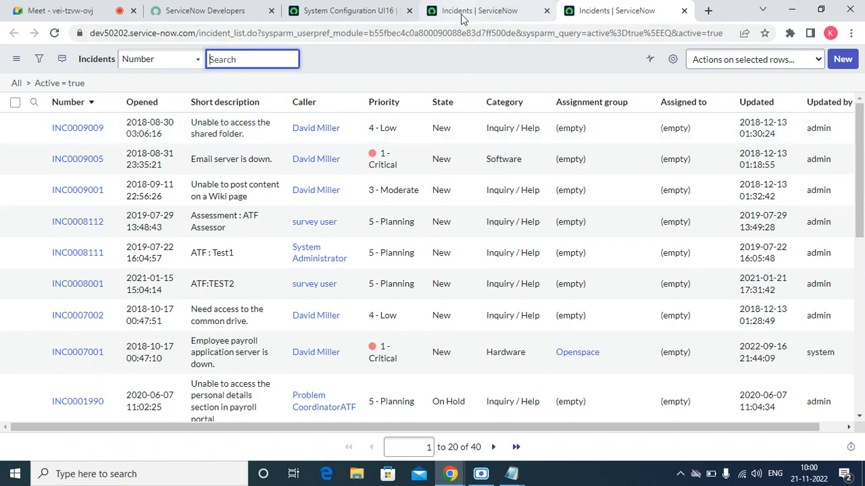
{"action": "left_click", "coordinate": [437, 13]}
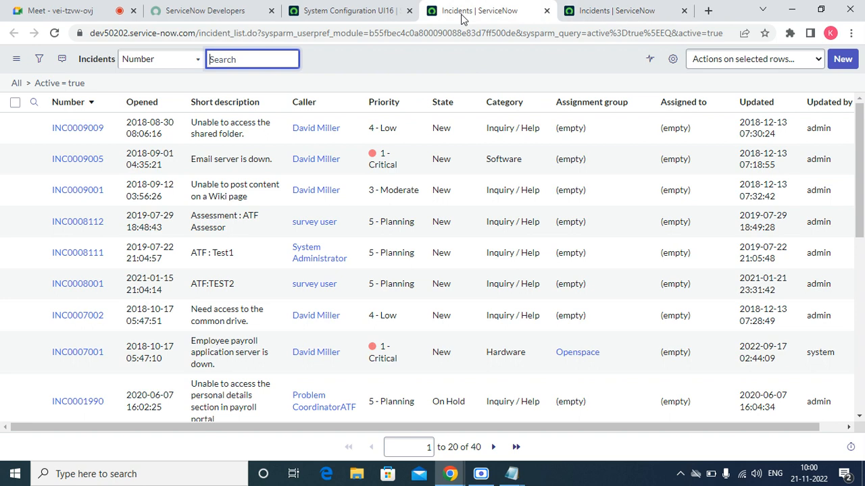
Refresh the incident list to show US/Central times and go back to System Configuration UI16.
{"action": "right_click", "coordinate": [391, 60]}
{"action": "left_click", "coordinate": [391, 60]}
{"action": "right_click", "coordinate": [391, 61]}
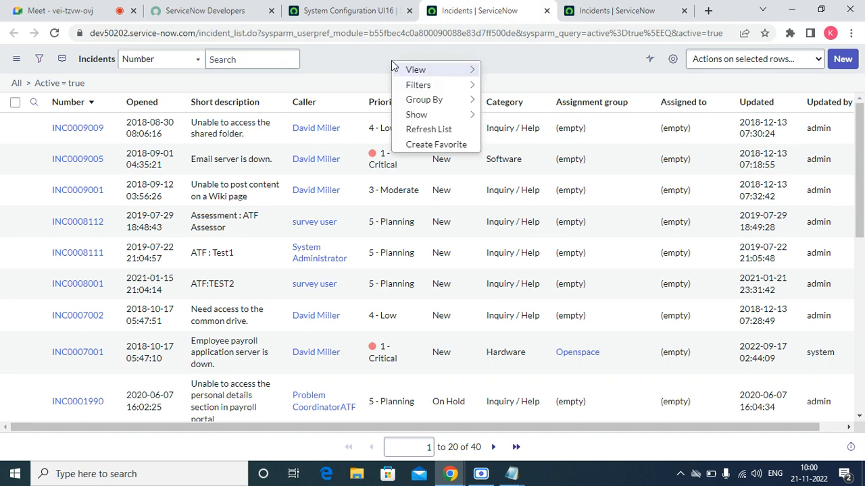
{"action": "left_click", "coordinate": [418, 129]}
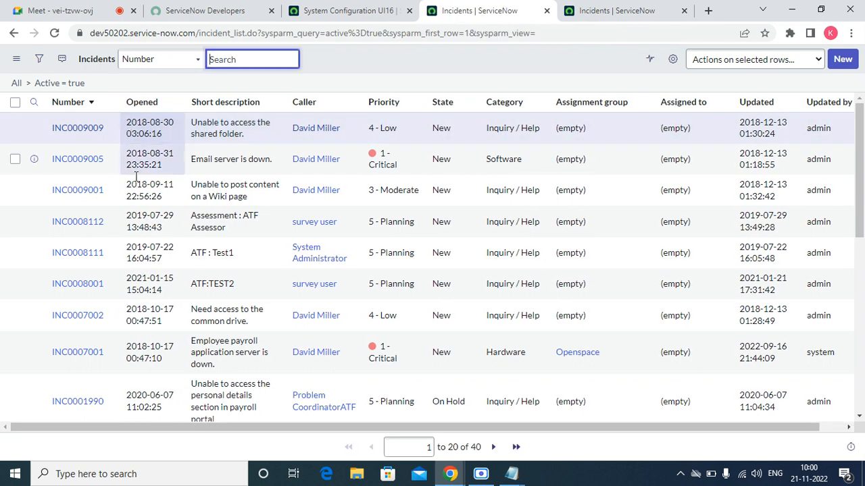
{"action": "left_click", "coordinate": [376, 7]}
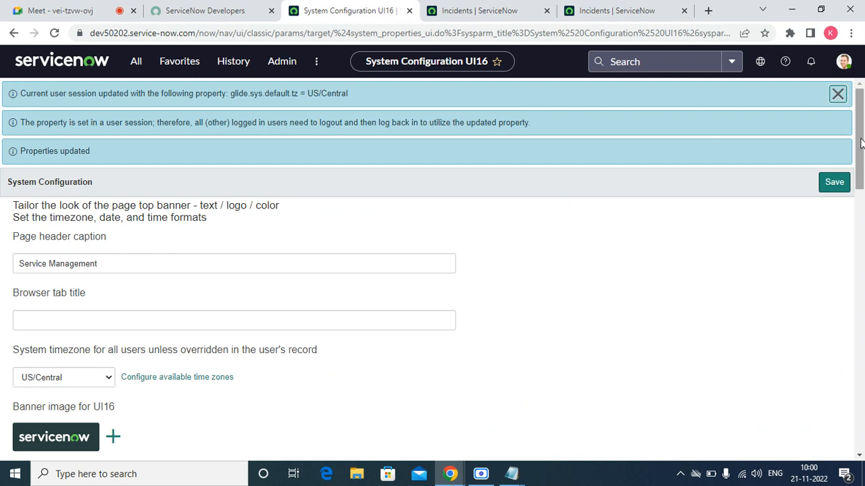
Review the System timezone dropdown options, then open 'Configure available time zones'.
{"action": "left_click_drag", "start_coordinate": [860, 143], "coordinate": [863, 190]}
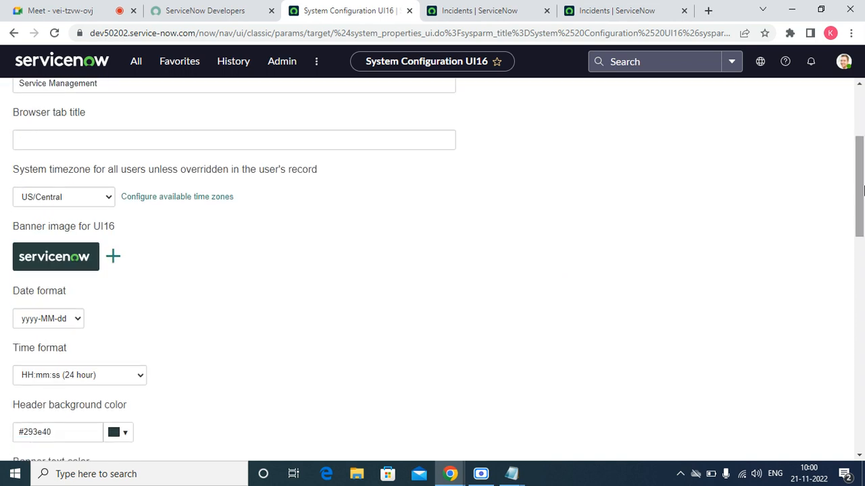
{"action": "left_click", "coordinate": [106, 202]}
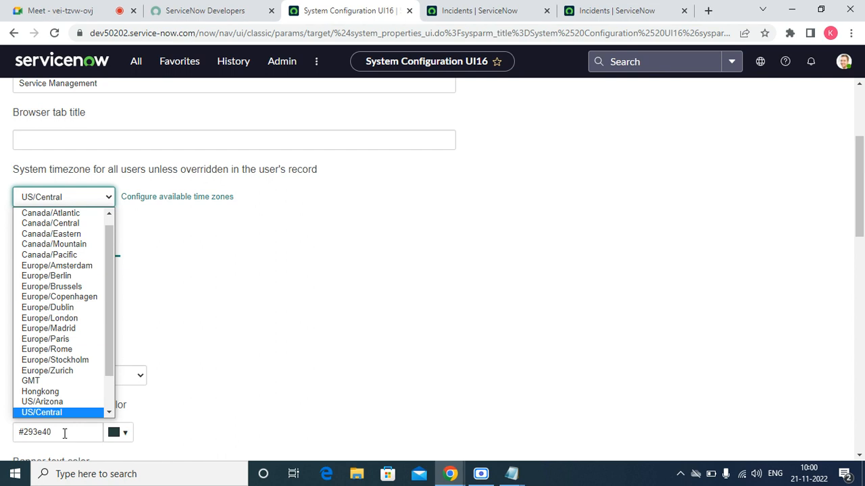
{"action": "scroll", "coordinate": [111, 412], "scroll_direction": "down", "scroll_amount": 2}
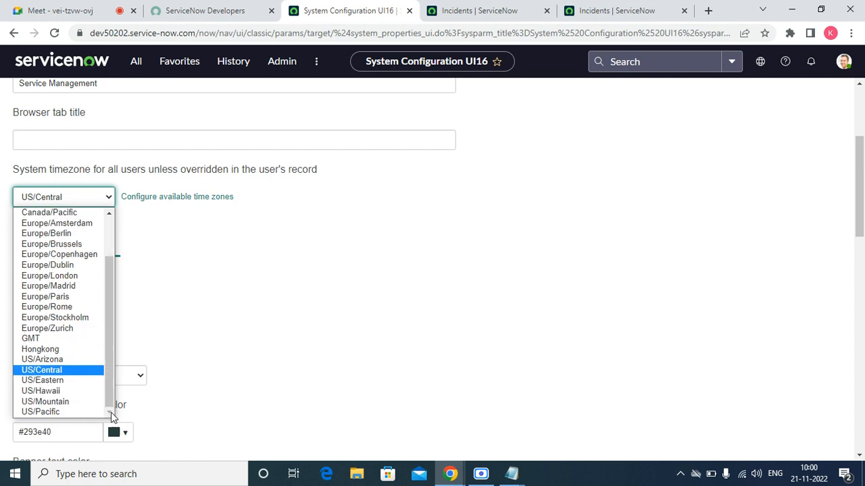
{"action": "scroll", "coordinate": [110, 214], "scroll_direction": "up", "scroll_amount": 2}
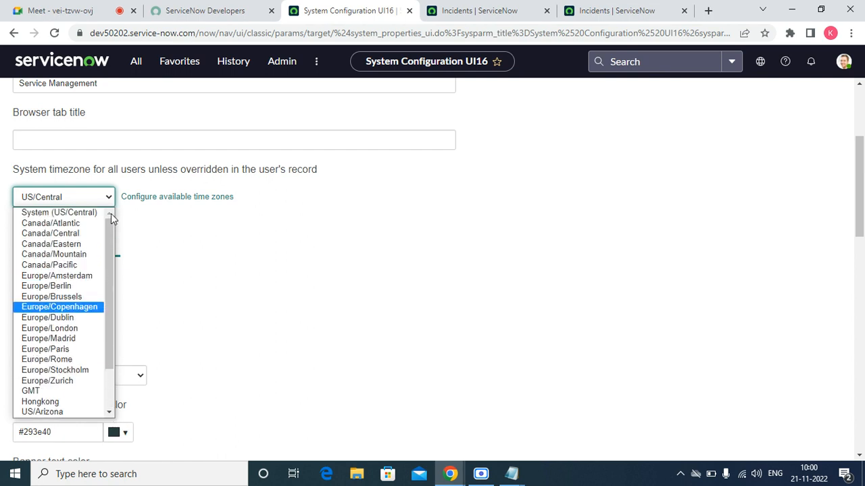
{"action": "left_click", "coordinate": [152, 206]}
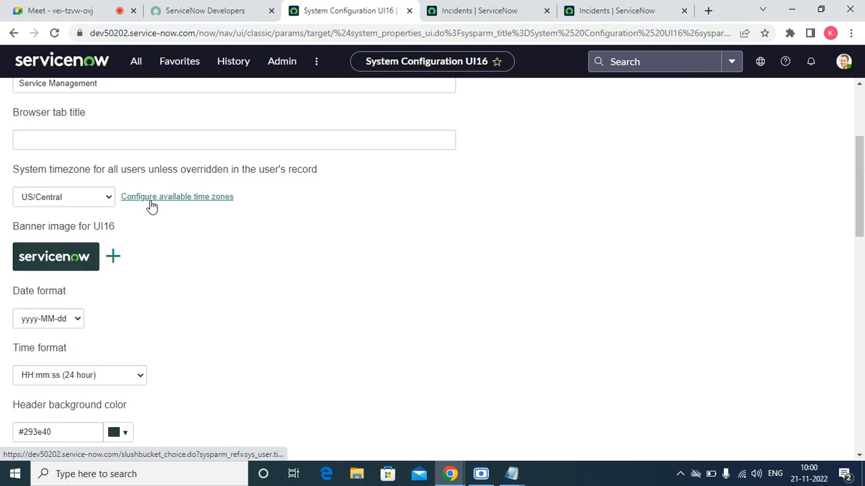
{"action": "left_click", "coordinate": [152, 206]}
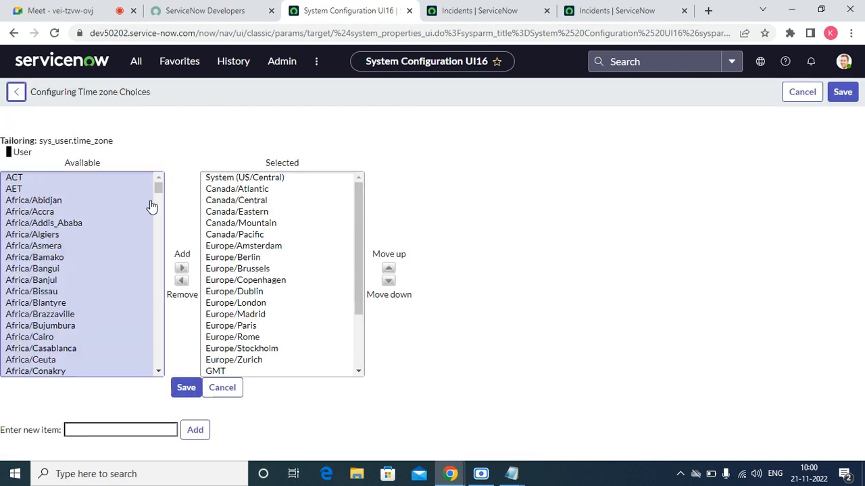
Add IST to the Selected time zones just below Europe/Zurich and save the choices.
{"action": "left_click", "coordinate": [45, 247]}
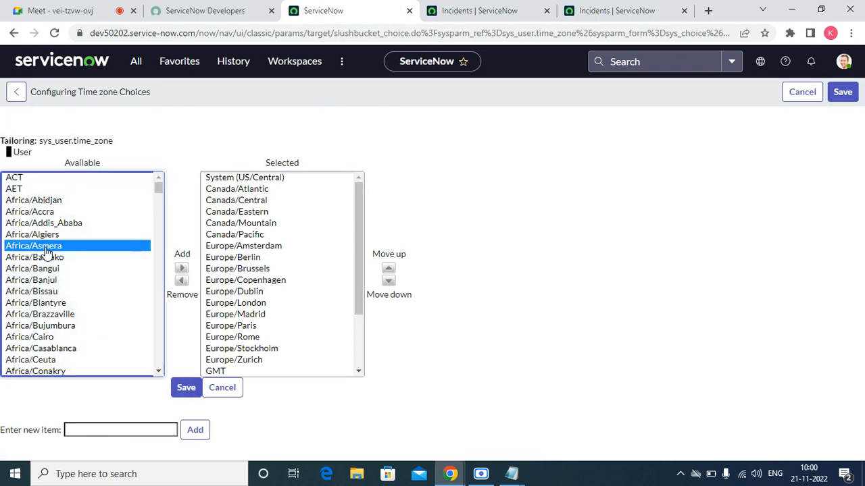
{"action": "type", "text": "ist"}
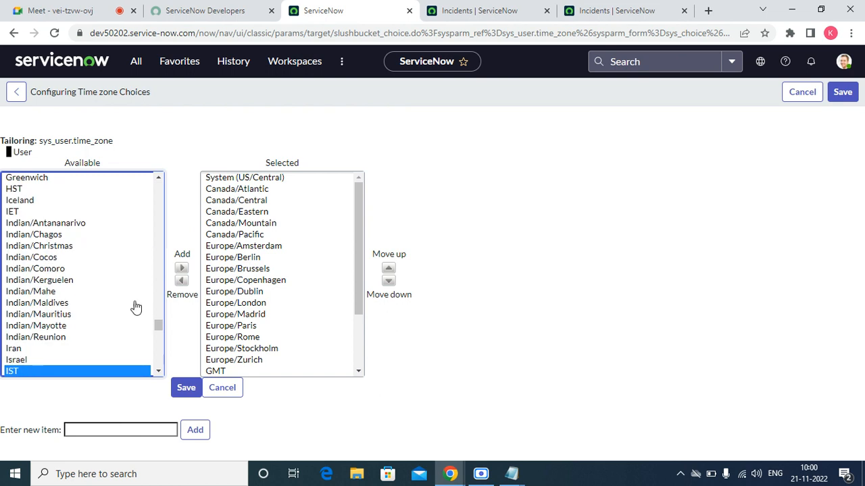
{"action": "left_click", "coordinate": [182, 269]}
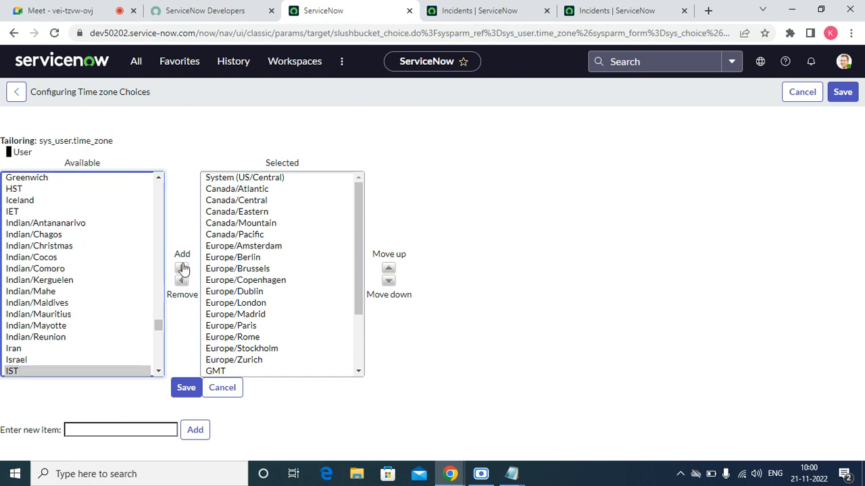
{"action": "left_click", "coordinate": [390, 270]}
{"action": "left_click", "coordinate": [390, 270]}
{"action": "left_click", "coordinate": [389, 270]}
{"action": "left_click", "coordinate": [390, 270]}
{"action": "left_click", "coordinate": [390, 271]}
{"action": "left_click", "coordinate": [390, 270]}
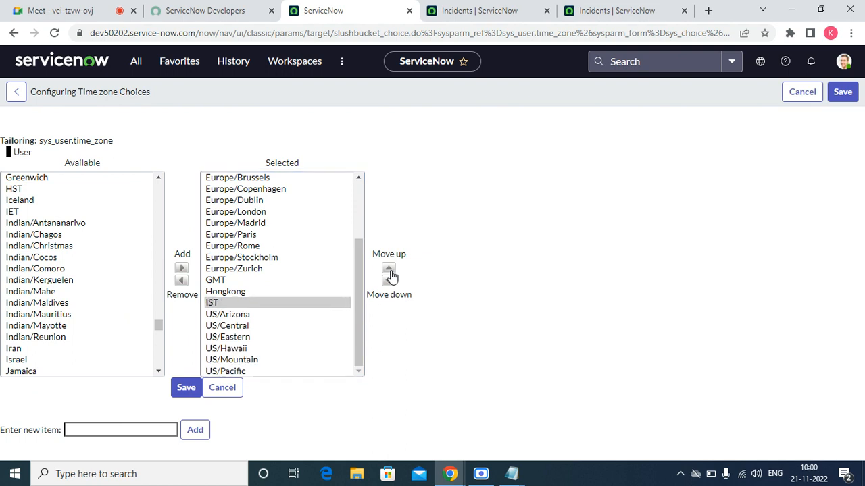
{"action": "left_click", "coordinate": [390, 270]}
{"action": "left_click", "coordinate": [390, 271]}
{"action": "left_click", "coordinate": [841, 96]}
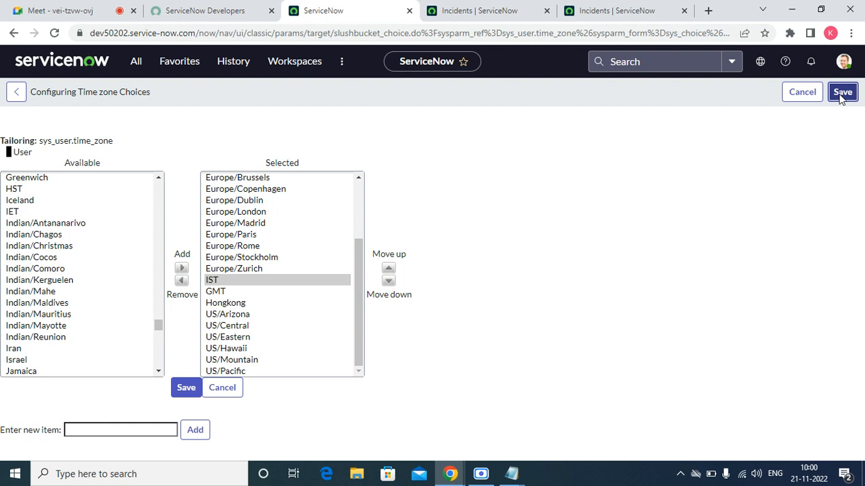
{"action": "left_click", "coordinate": [841, 96]}
{"action": "left_click", "coordinate": [187, 388]}
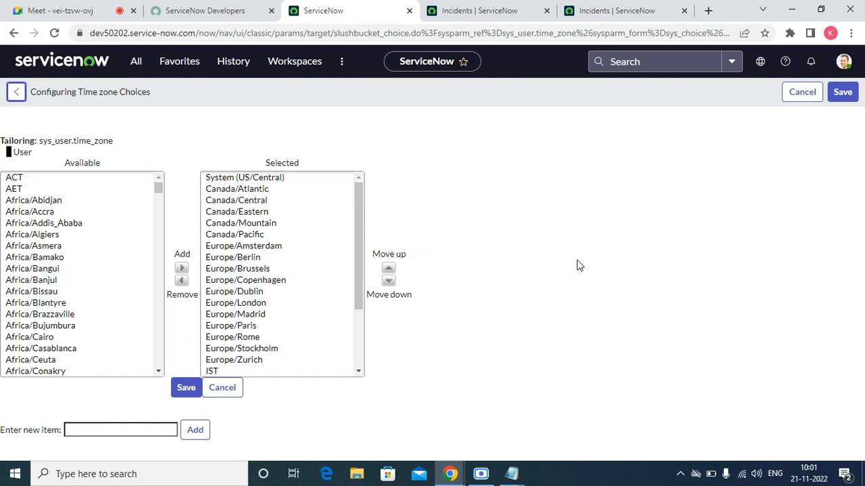
{"action": "left_click", "coordinate": [186, 388]}
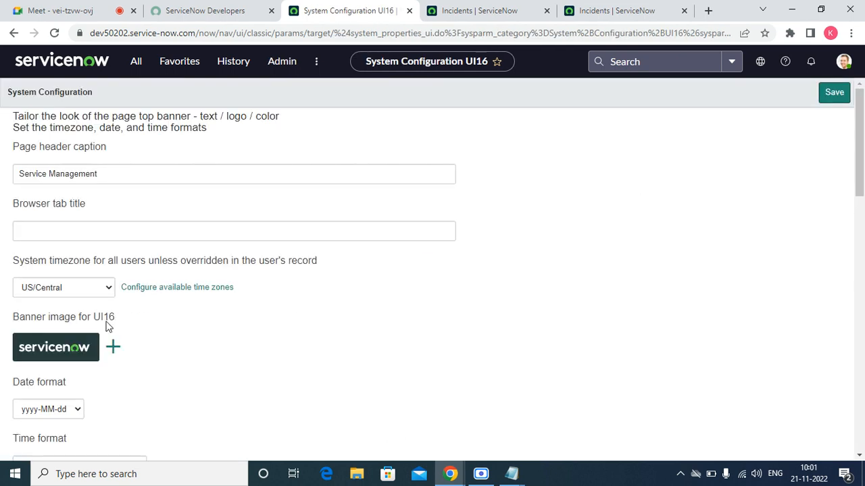
Save IST as the system timezone and switch to the Incidents list.
{"action": "left_click", "coordinate": [109, 288]}
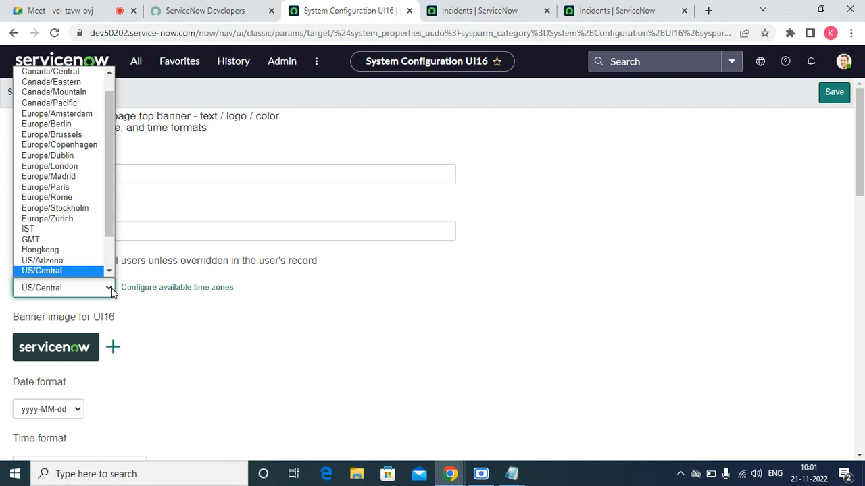
{"action": "left_click", "coordinate": [51, 229]}
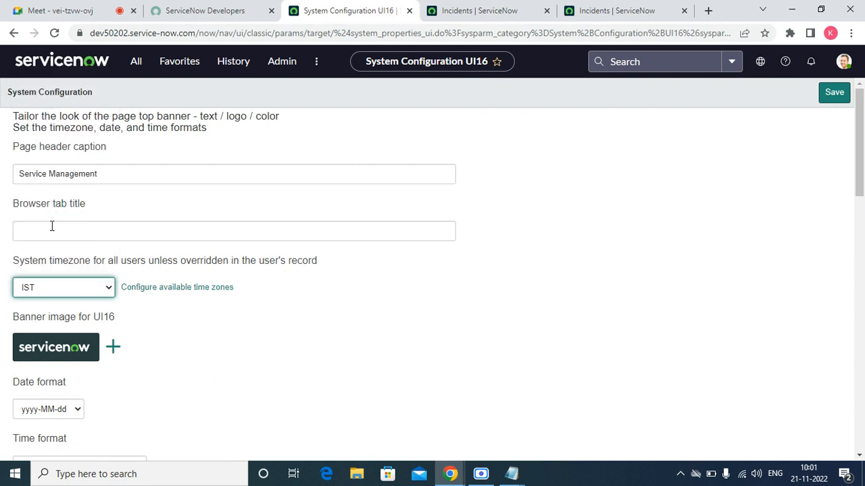
{"action": "left_click", "coordinate": [824, 94]}
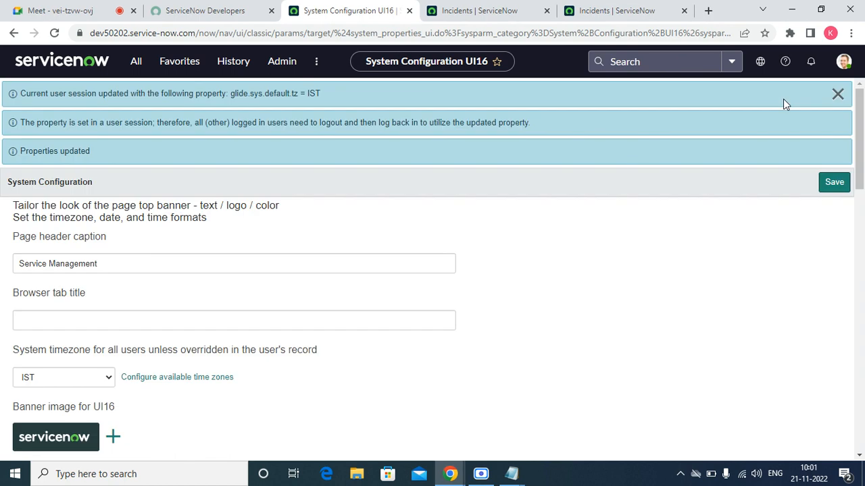
{"action": "left_click", "coordinate": [446, 10]}
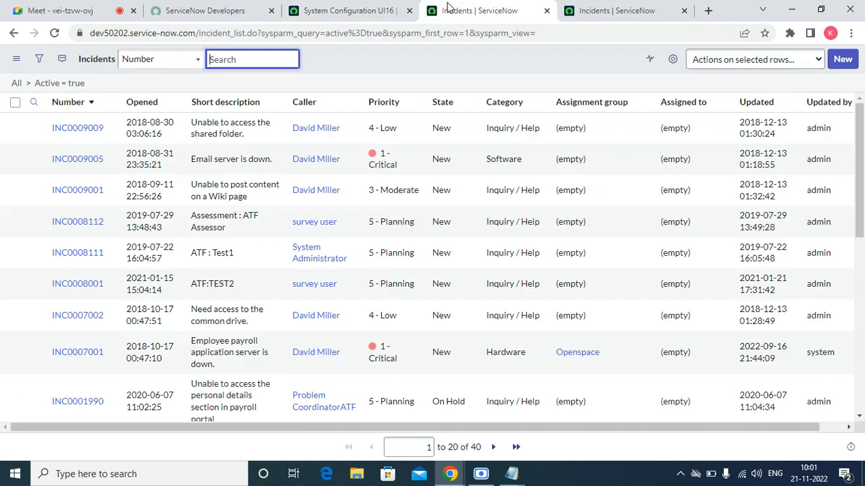
Refresh the incident list to show IST times, then start a new browser tab.
{"action": "right_click", "coordinate": [348, 53]}
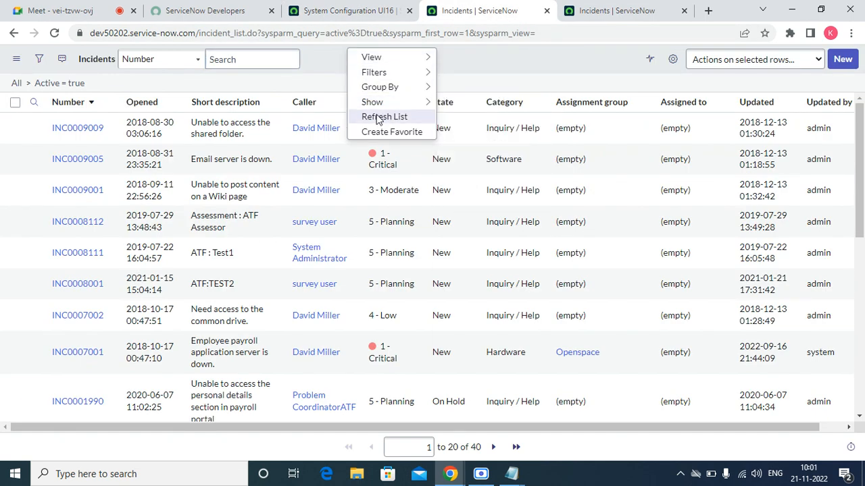
{"action": "left_click", "coordinate": [379, 117]}
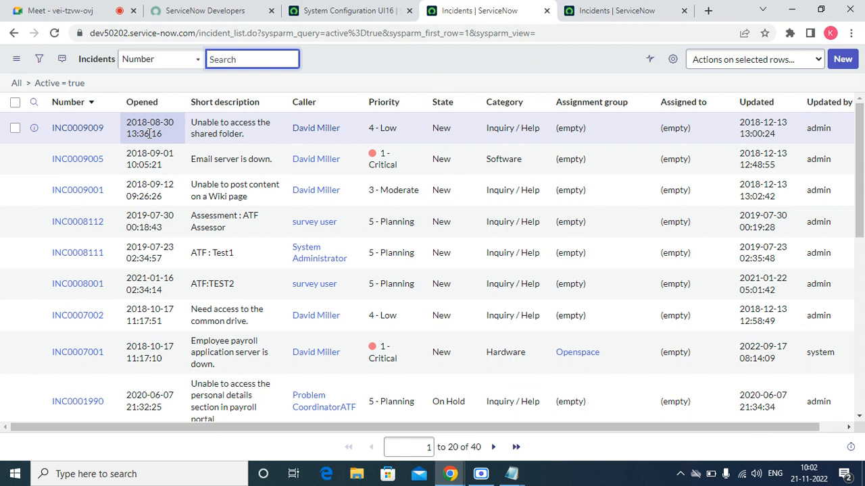
{"action": "left_click", "coordinate": [331, 10]}
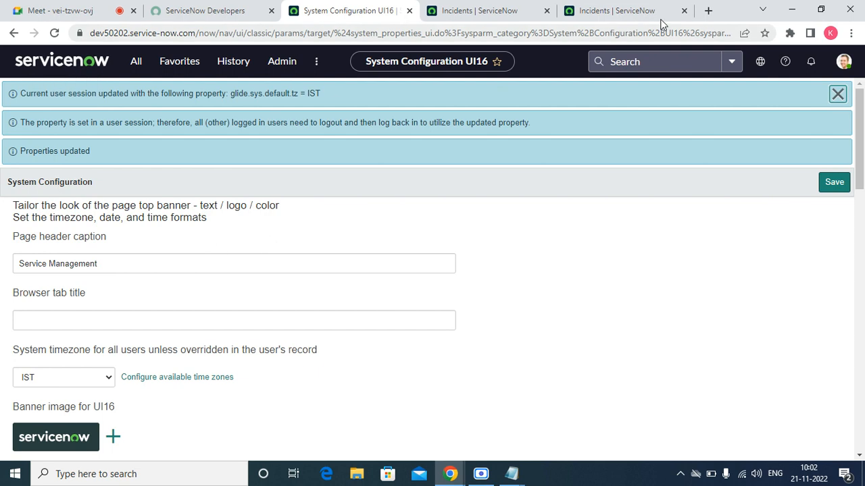
{"action": "left_click", "coordinate": [707, 11]}
{"action": "type", "text": "m"}
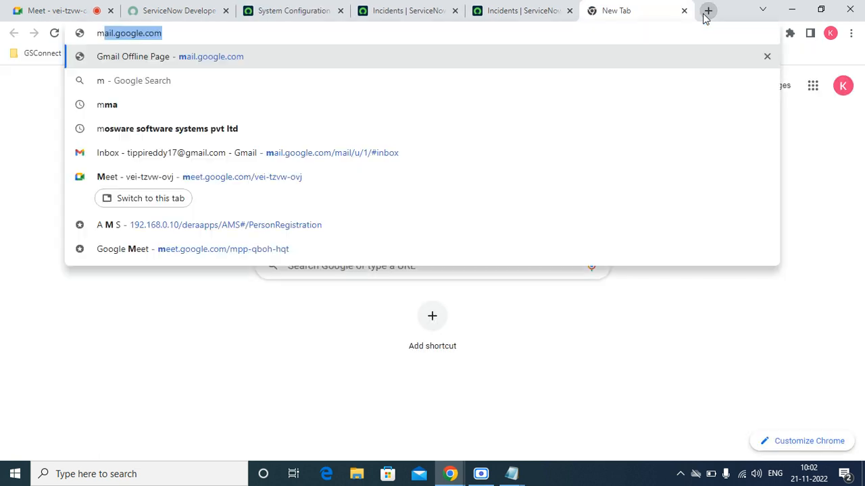
{"action": "type", "text": "icd"}
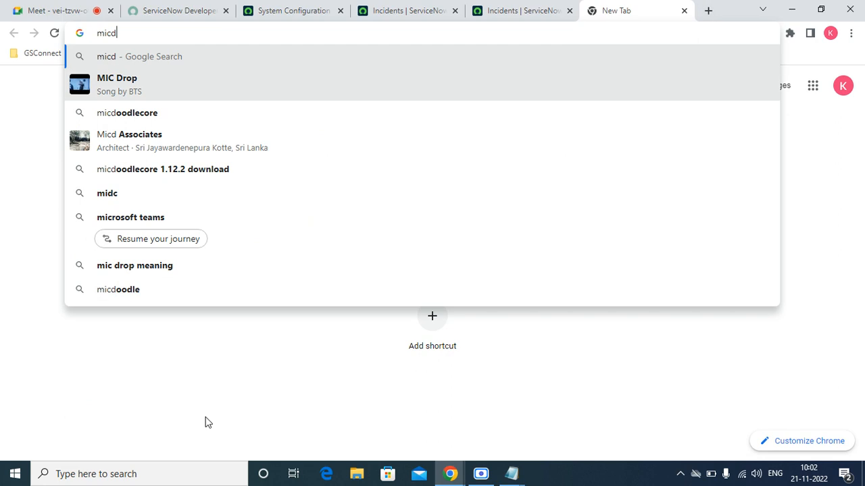
{"action": "left_click", "coordinate": [196, 390]}
{"action": "left_click", "coordinate": [376, 5]}
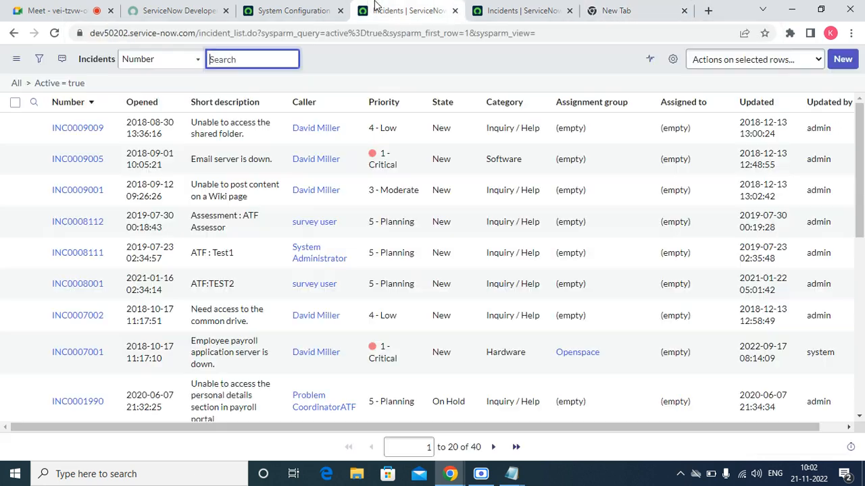
{"action": "left_click", "coordinate": [295, 11]}
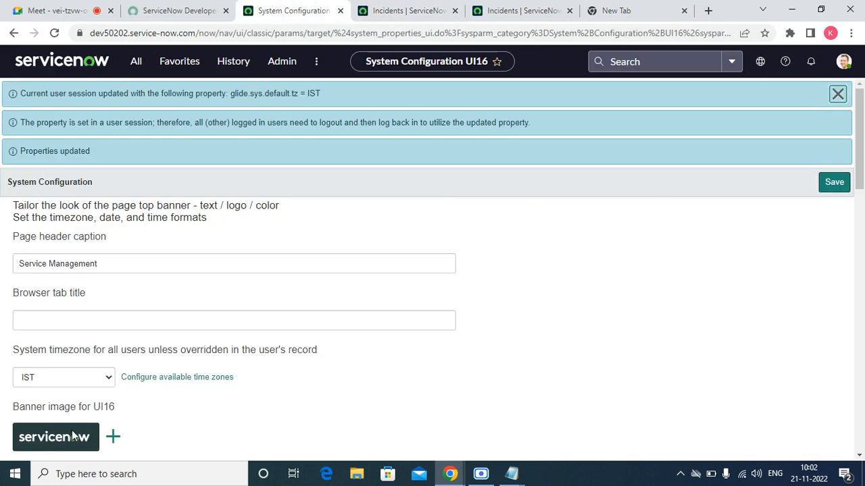
{"action": "left_click", "coordinate": [115, 436]}
{"action": "left_click", "coordinate": [53, 110]}
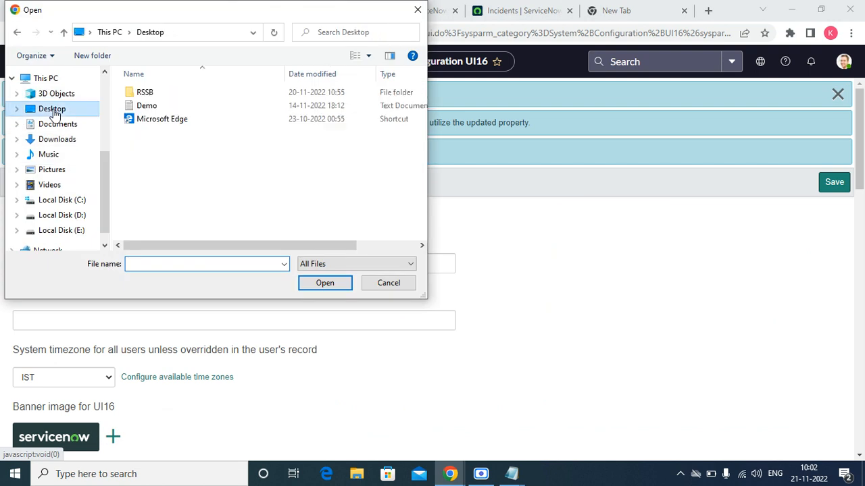
{"action": "left_click", "coordinate": [50, 142]}
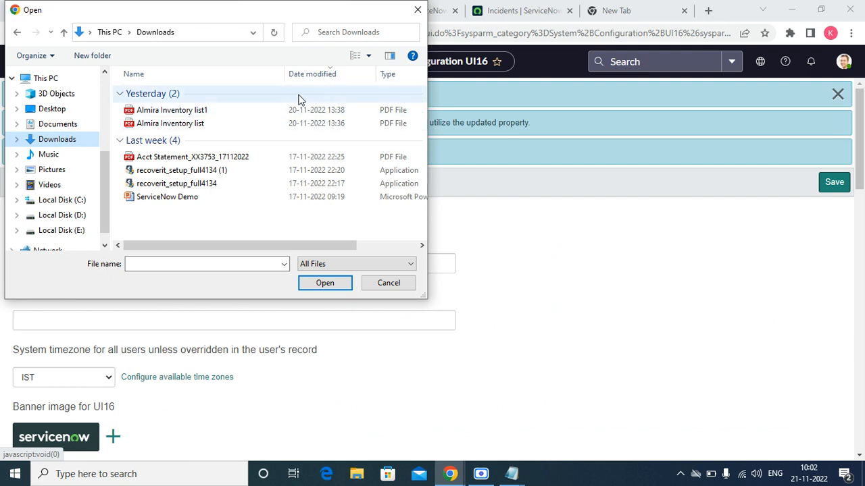
{"action": "left_click", "coordinate": [415, 9]}
{"action": "left_click", "coordinate": [611, 8]}
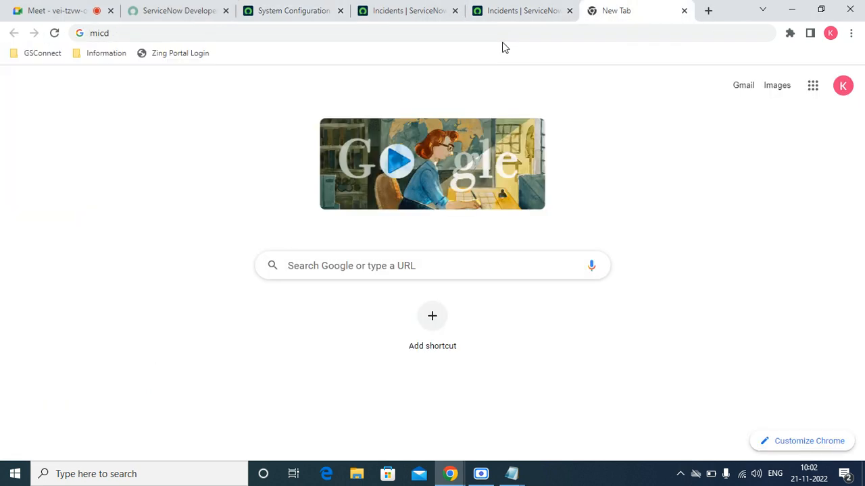
Search Google for 'microsoft logo png'.
{"action": "left_click", "coordinate": [352, 27]}
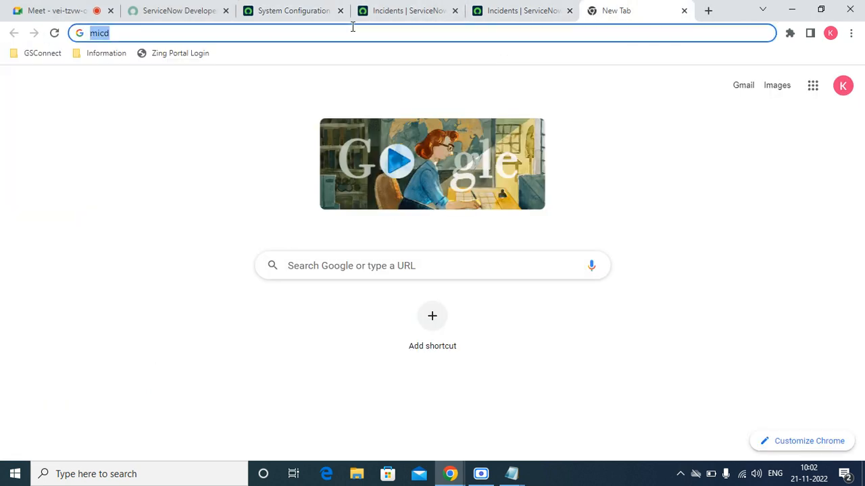
{"action": "type", "text": "mciroc"}
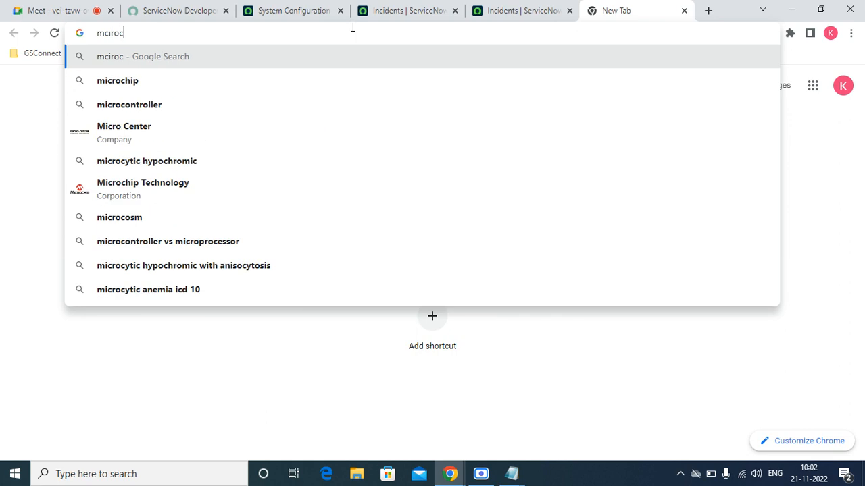
{"action": "key", "text": "BackSpace"}
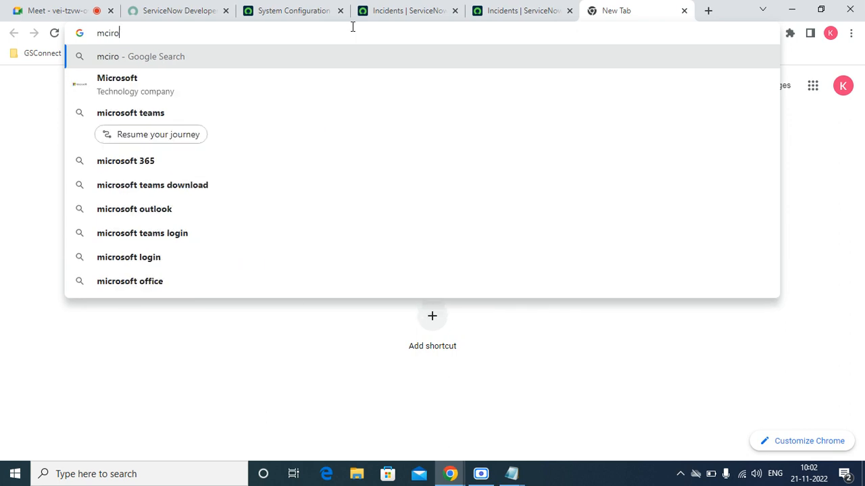
{"action": "key", "text": "Down"}
{"action": "type", "text": "l"}
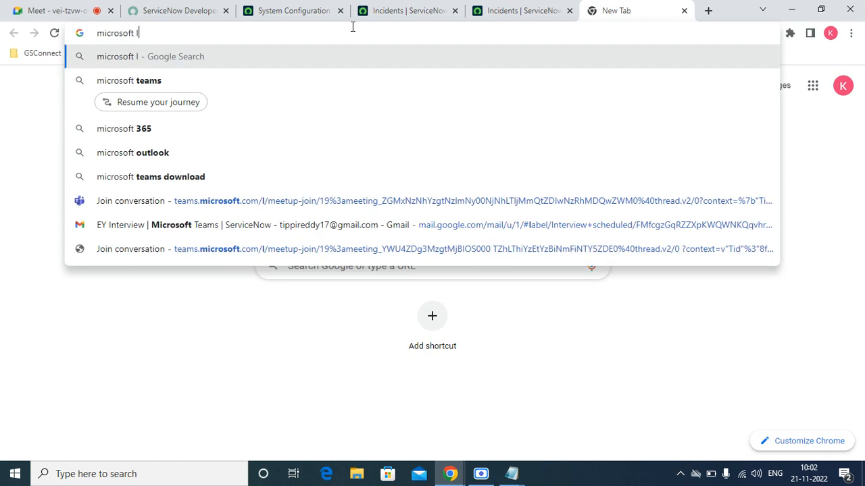
{"action": "type", "text": "ogo"}
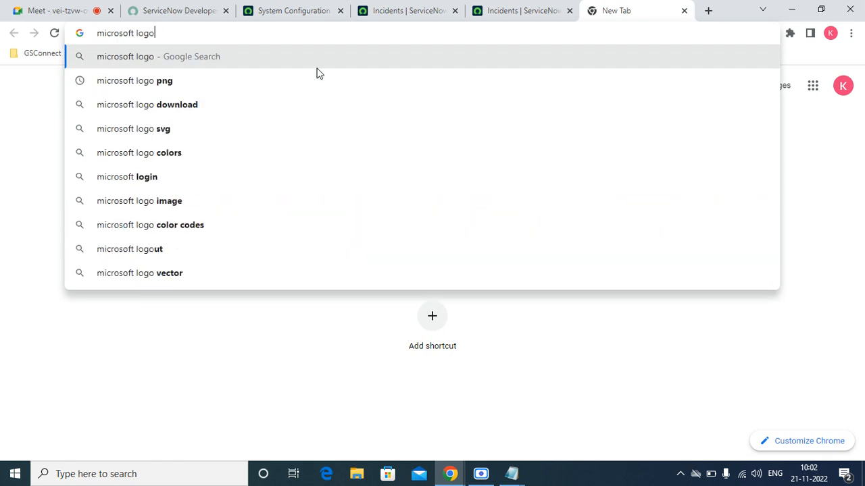
{"action": "left_click", "coordinate": [263, 75]}
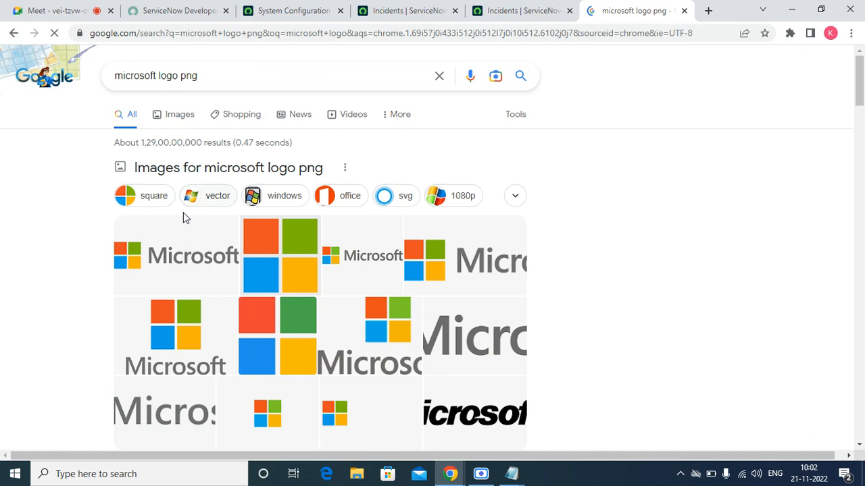
Save the first Microsoft logo image as download.png in Downloads.
{"action": "right_click", "coordinate": [160, 245]}
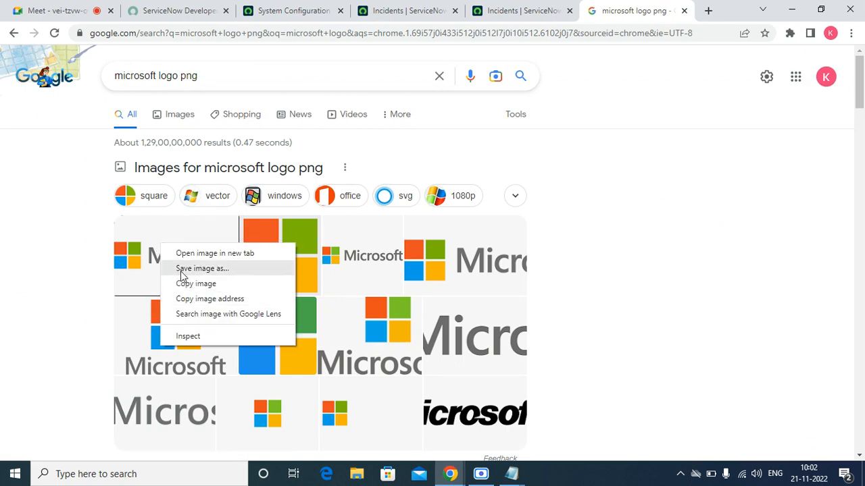
{"action": "left_click", "coordinate": [196, 268]}
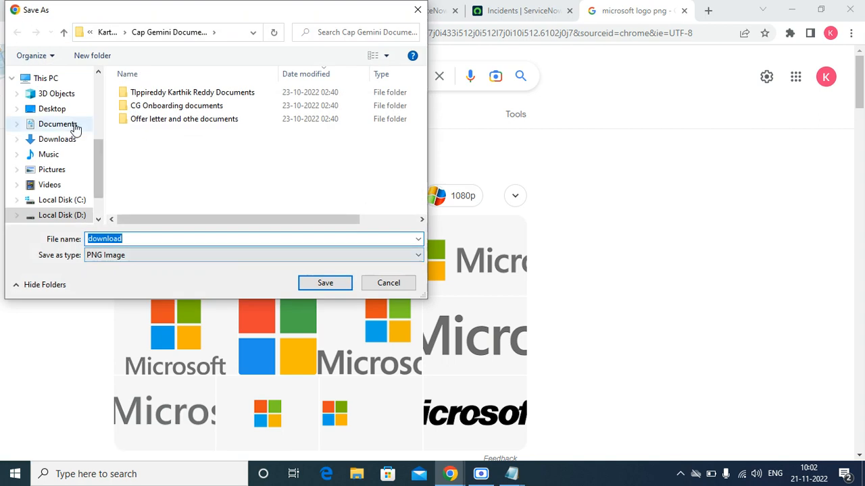
{"action": "left_click", "coordinate": [59, 111]}
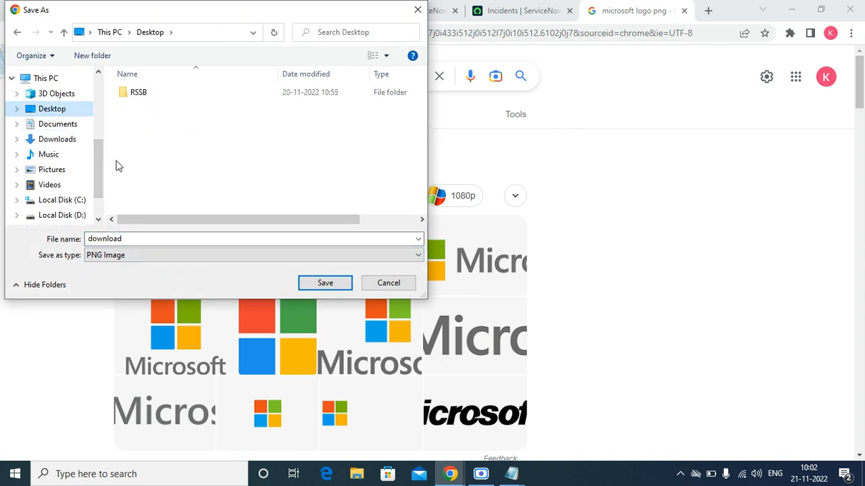
{"action": "left_click", "coordinate": [54, 139]}
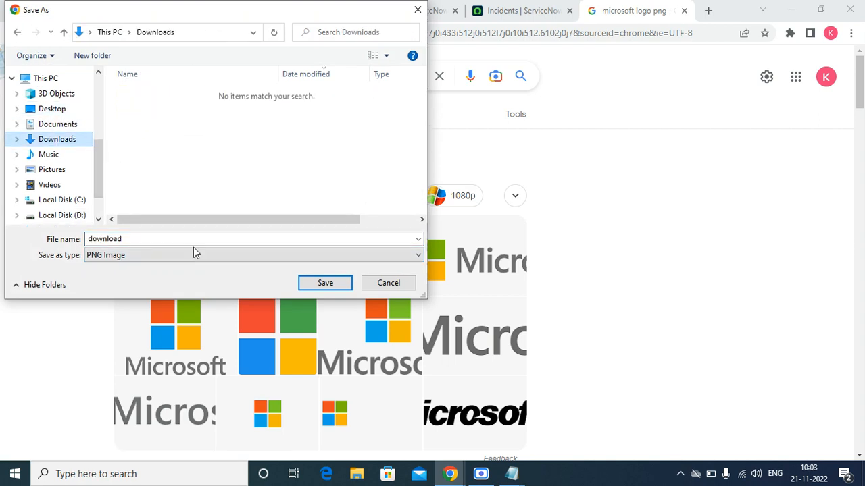
{"action": "left_click", "coordinate": [331, 286]}
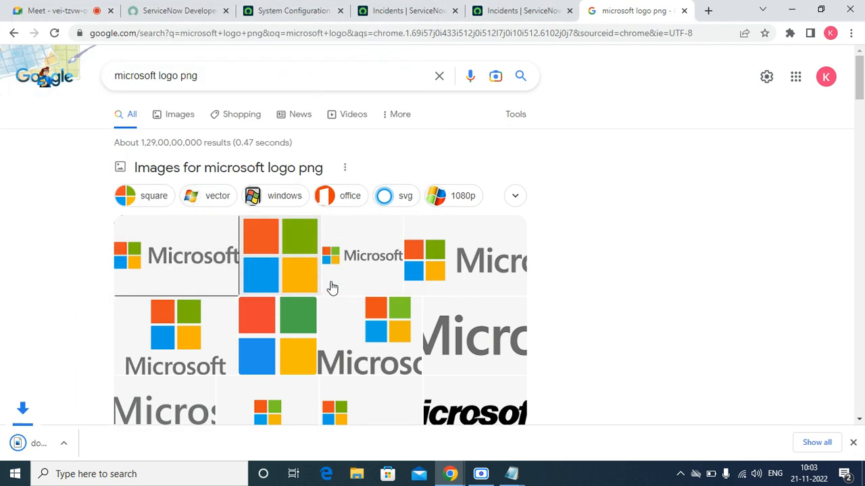
{"action": "left_click", "coordinate": [307, 11]}
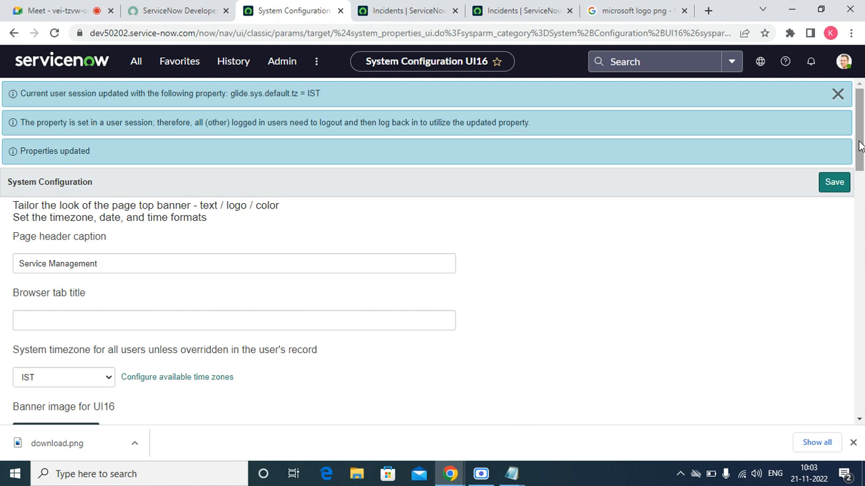
Upload download.png as the UI16 banner image, save, and reload the configuration page.
{"action": "left_click_drag", "start_coordinate": [860, 145], "coordinate": [859, 181]}
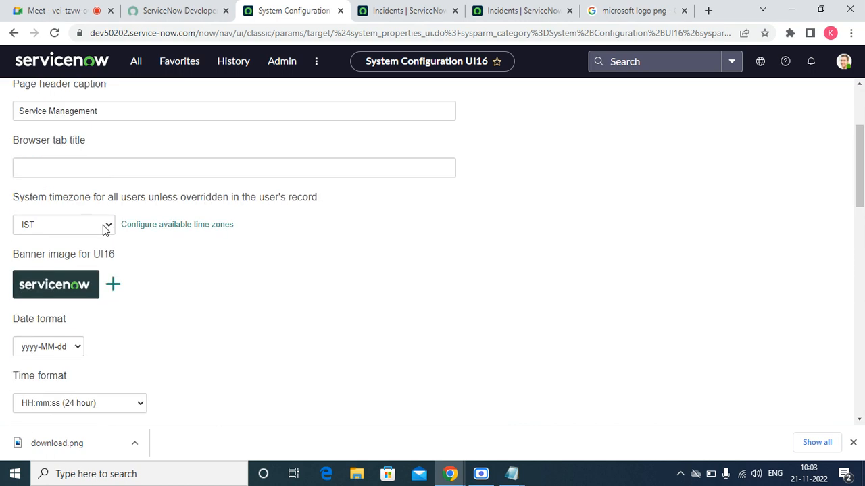
{"action": "left_click", "coordinate": [113, 284]}
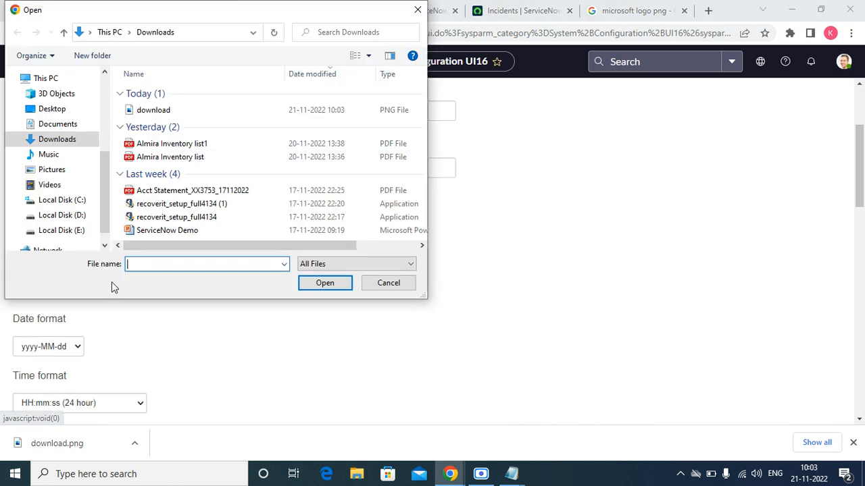
{"action": "left_click", "coordinate": [144, 113]}
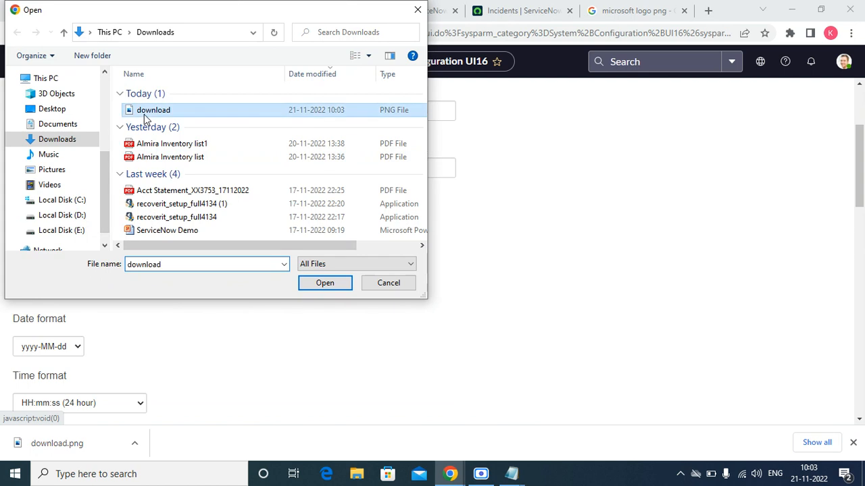
{"action": "double_click", "coordinate": [144, 115]}
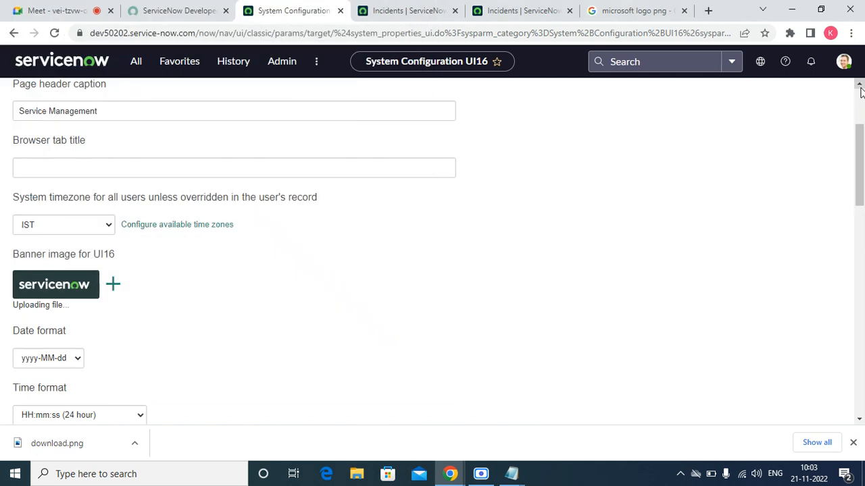
{"action": "scroll", "coordinate": [860, 91], "scroll_direction": "up", "scroll_amount": 1}
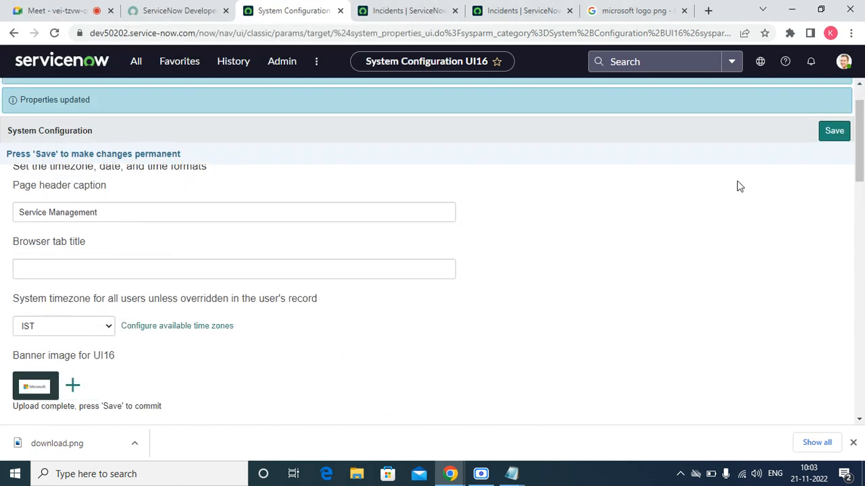
{"action": "left_click", "coordinate": [834, 130]}
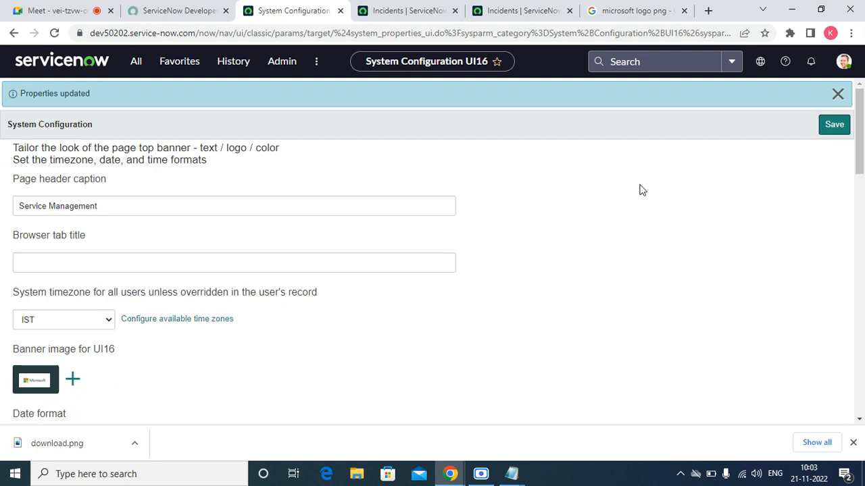
{"action": "left_click", "coordinate": [49, 36]}
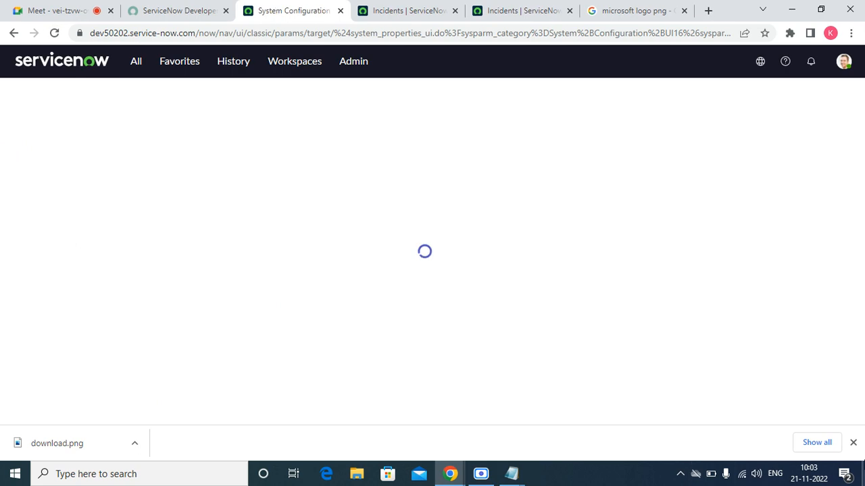
{"action": "left_click", "coordinate": [853, 443]}
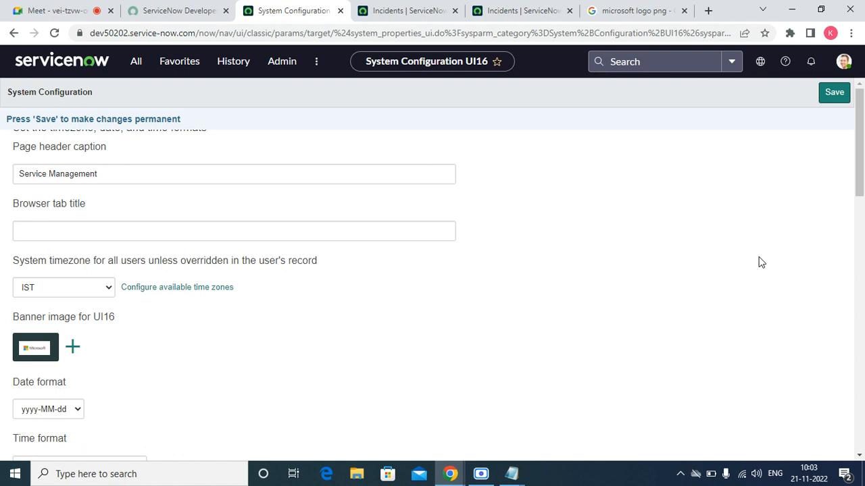
{"action": "left_click_drag", "start_coordinate": [858, 179], "coordinate": [853, 133]}
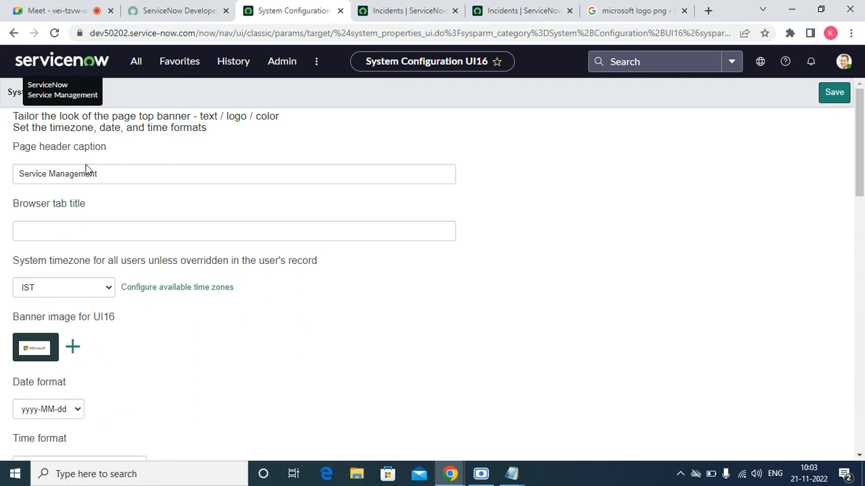
Replace the 'Service Management' page header caption with 'Training Session', save, and close the Google tab.
{"action": "triple_click", "coordinate": [111, 173]}
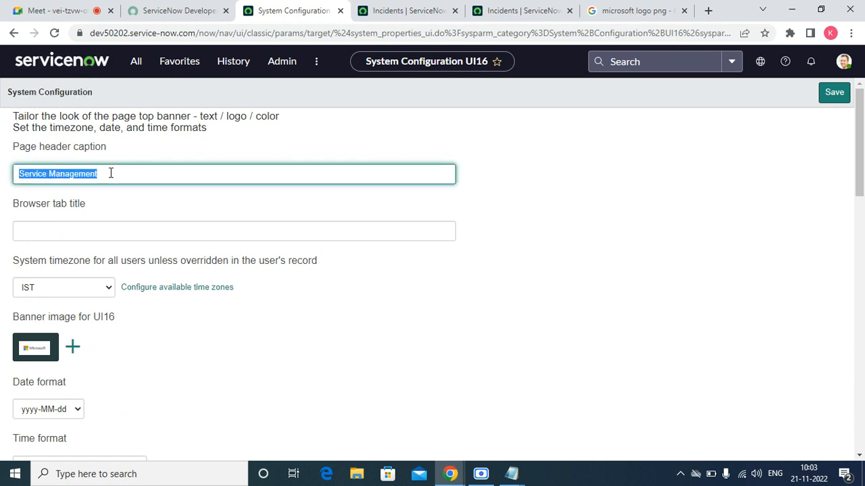
{"action": "key", "text": "BackSpace"}
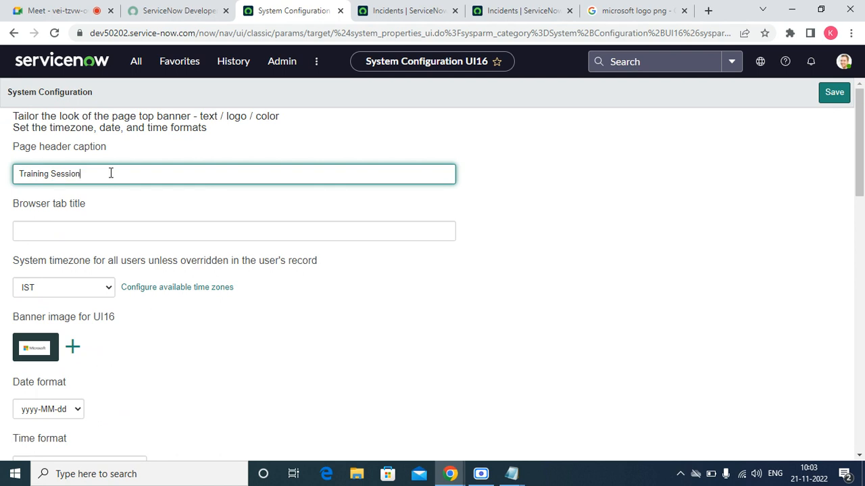
{"action": "key", "text": "Tab"}
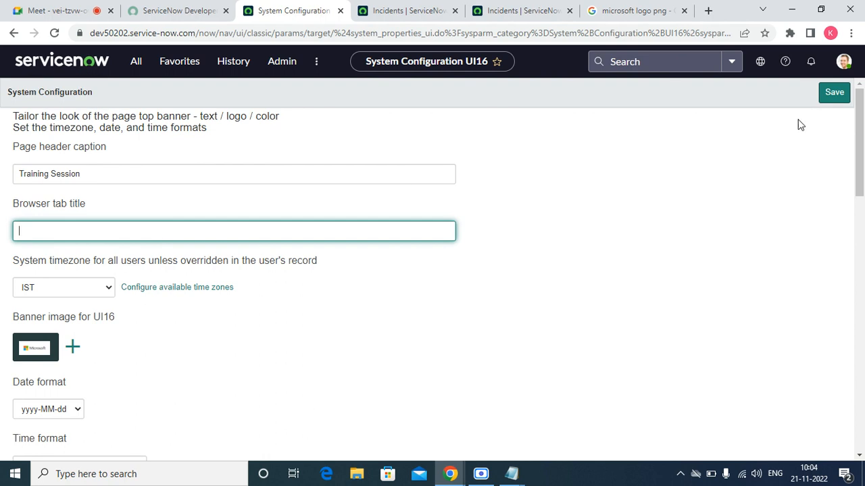
{"action": "left_click", "coordinate": [836, 93]}
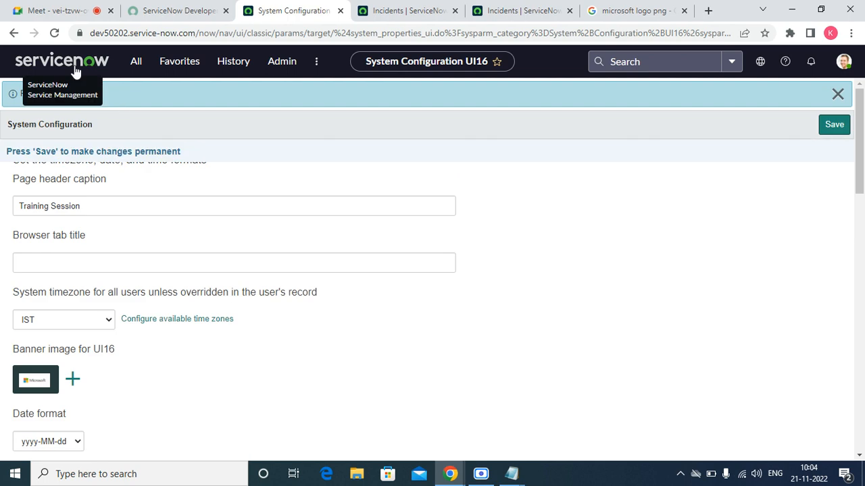
{"action": "left_click_drag", "start_coordinate": [550, 268], "coordinate": [8, 123]}
{"action": "left_click", "coordinate": [54, 32]}
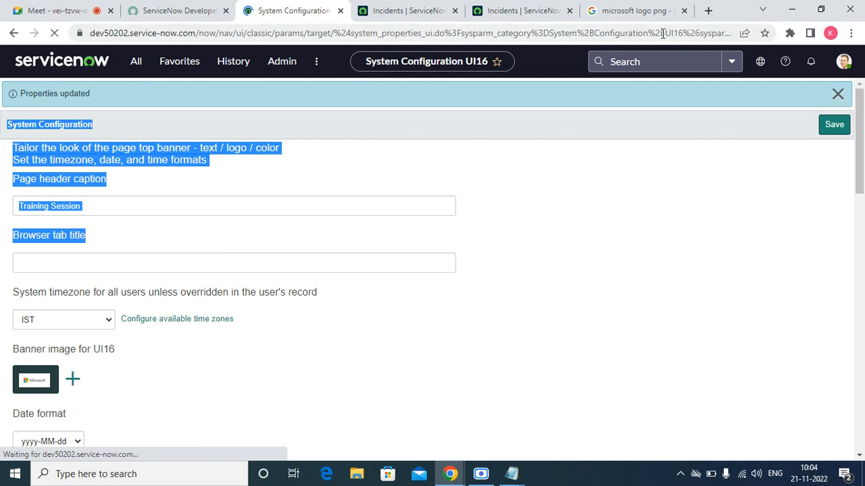
{"action": "left_click", "coordinate": [684, 11]}
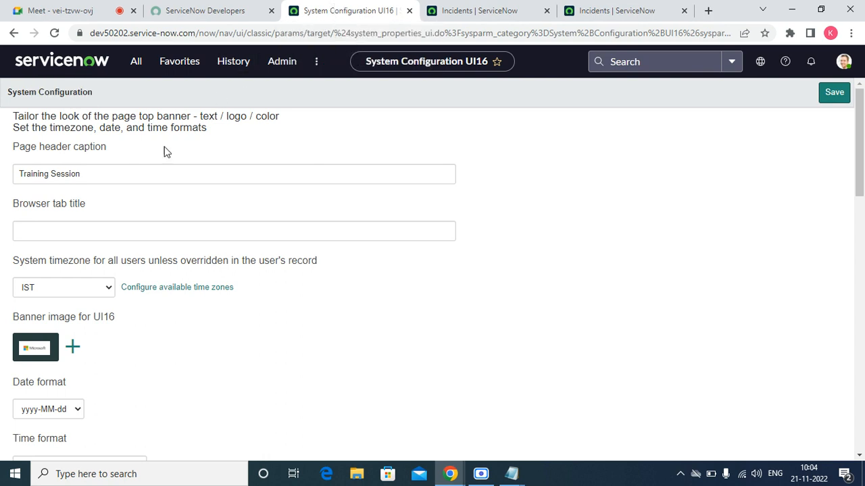
Copy the 'Training Session' caption into the Browser tab title field and save.
{"action": "triple_click", "coordinate": [122, 165]}
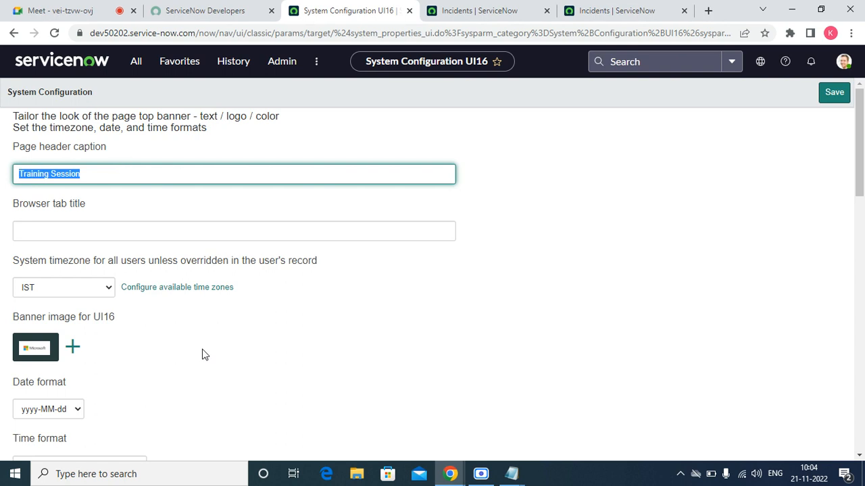
{"action": "left_click", "coordinate": [204, 355]}
{"action": "triple_click", "coordinate": [116, 179]}
{"action": "right_click", "coordinate": [117, 179]}
{"action": "left_click", "coordinate": [140, 227]}
{"action": "left_click", "coordinate": [143, 227]}
{"action": "right_click", "coordinate": [131, 230]}
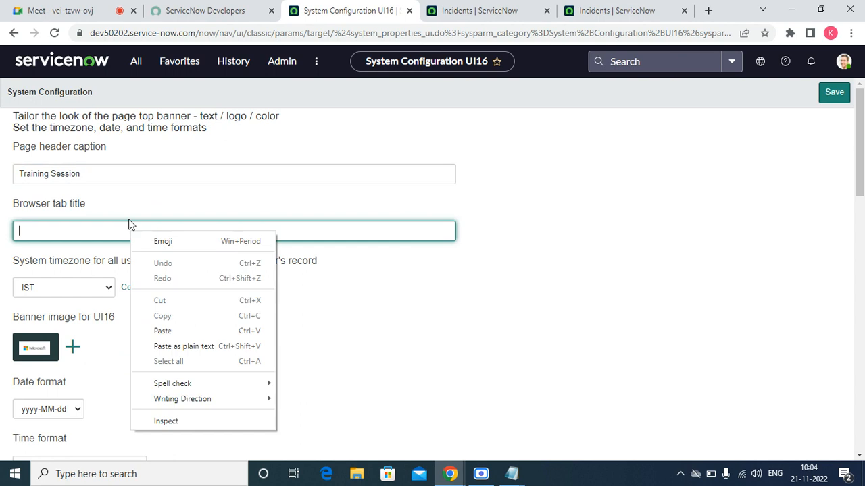
{"action": "left_click", "coordinate": [161, 331]}
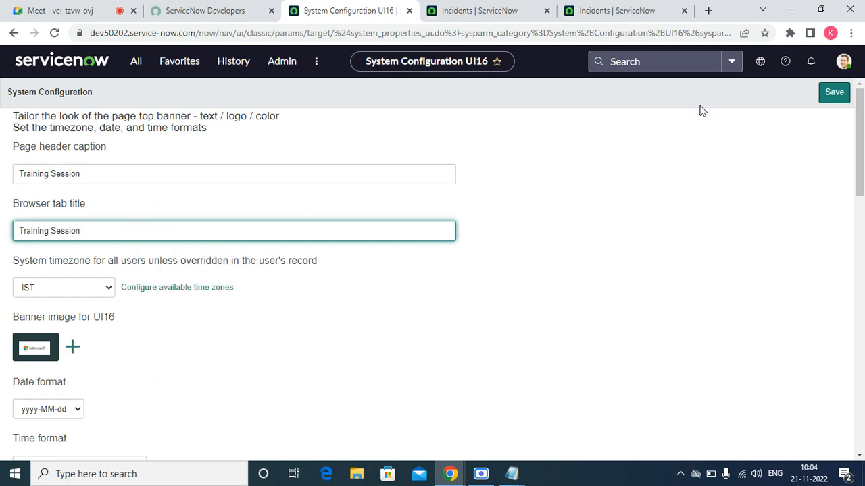
{"action": "left_click", "coordinate": [834, 94]}
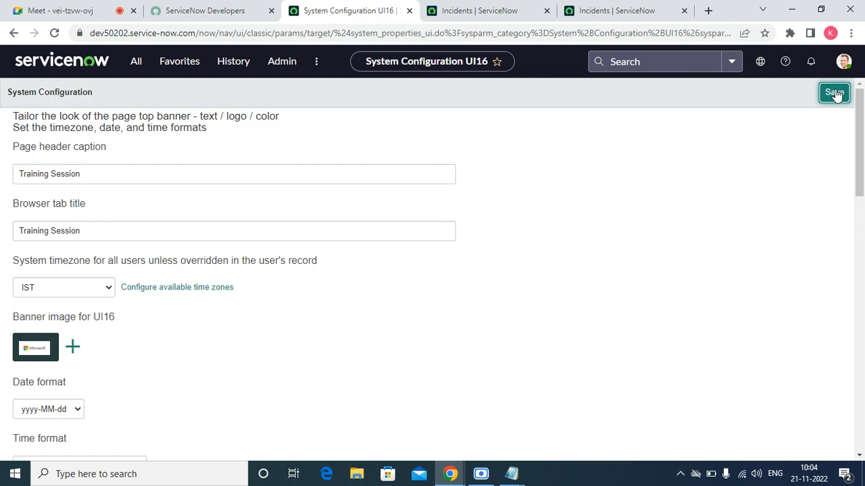
{"action": "left_click", "coordinate": [54, 33]}
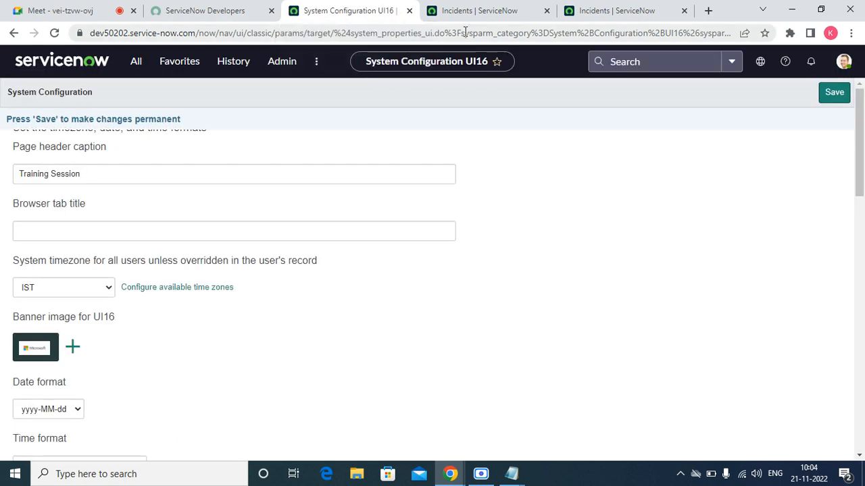
Check the incident list, then re-paste 'Training Session' as the browser tab title and save.
{"action": "left_click", "coordinate": [472, 11]}
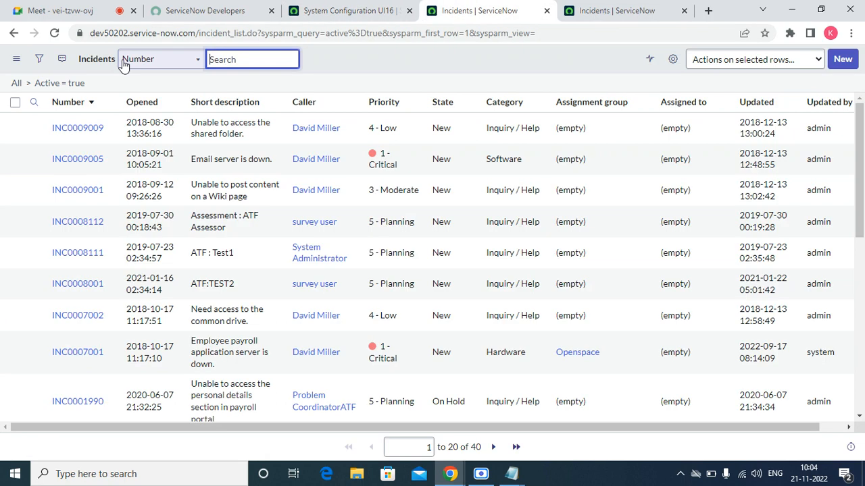
{"action": "left_click", "coordinate": [55, 33]}
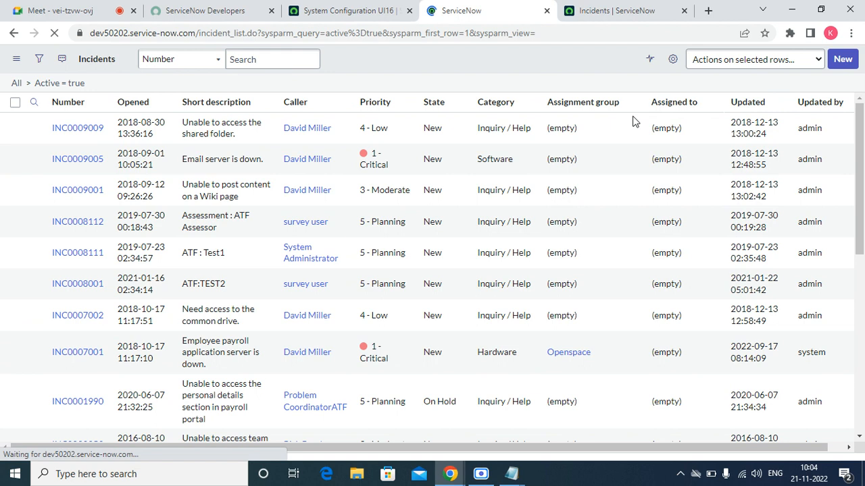
{"action": "left_click", "coordinate": [368, 12]}
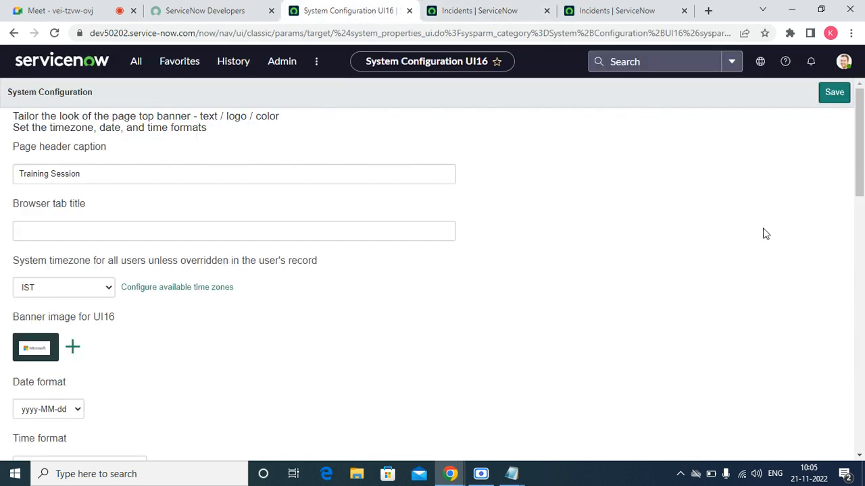
{"action": "left_click", "coordinate": [352, 232]}
{"action": "right_click", "coordinate": [351, 234]}
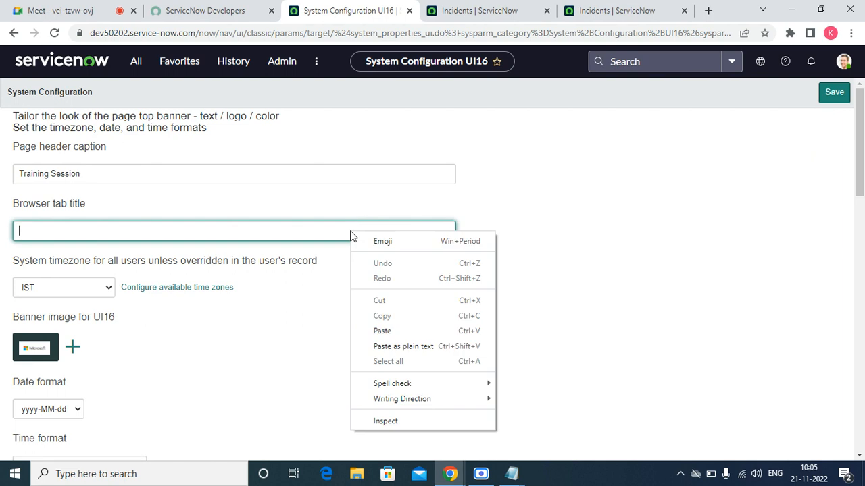
{"action": "left_click", "coordinate": [380, 331]}
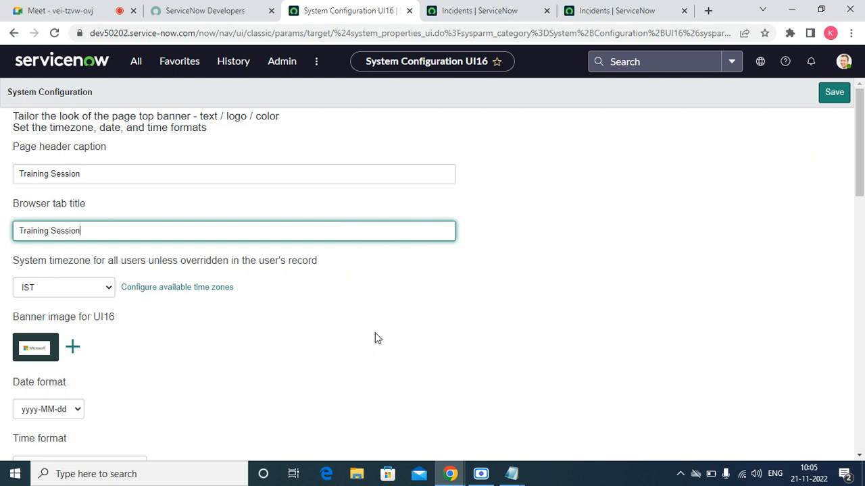
{"action": "left_click", "coordinate": [835, 94]}
{"action": "left_click", "coordinate": [835, 94]}
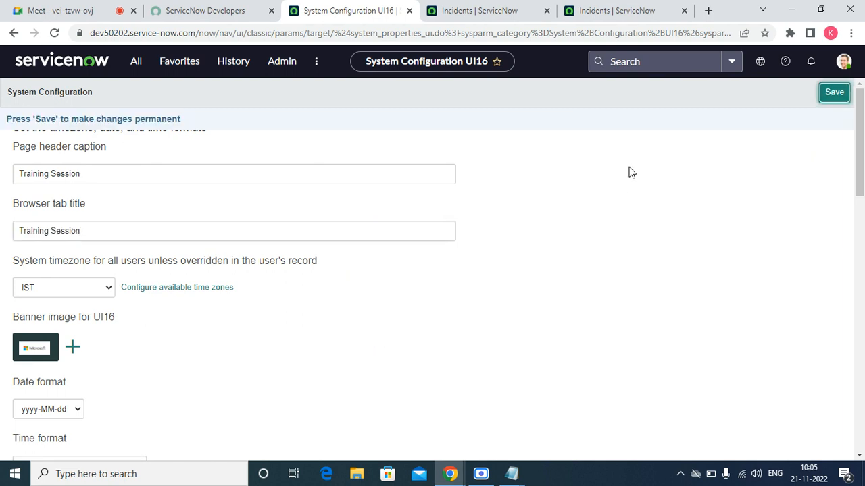
{"action": "left_click", "coordinate": [838, 96]}
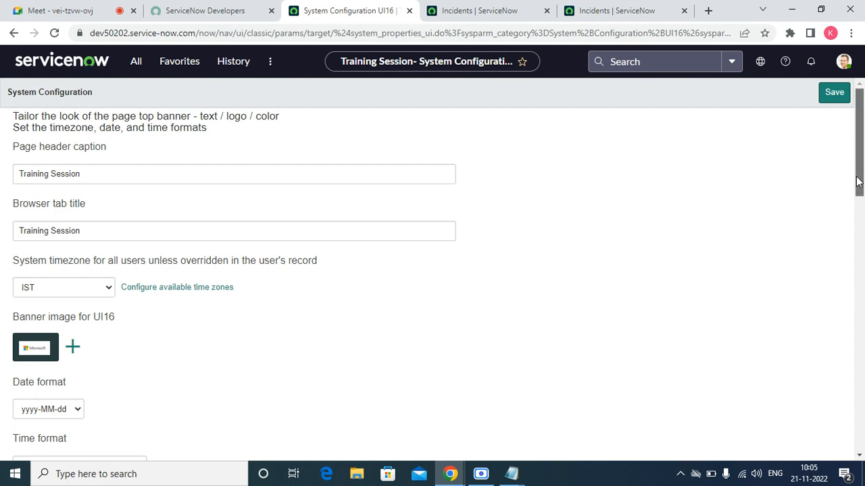
Set the date format to MM/dd/yy in System Configuration and save it.
{"action": "left_click_drag", "start_coordinate": [858, 181], "coordinate": [860, 226]}
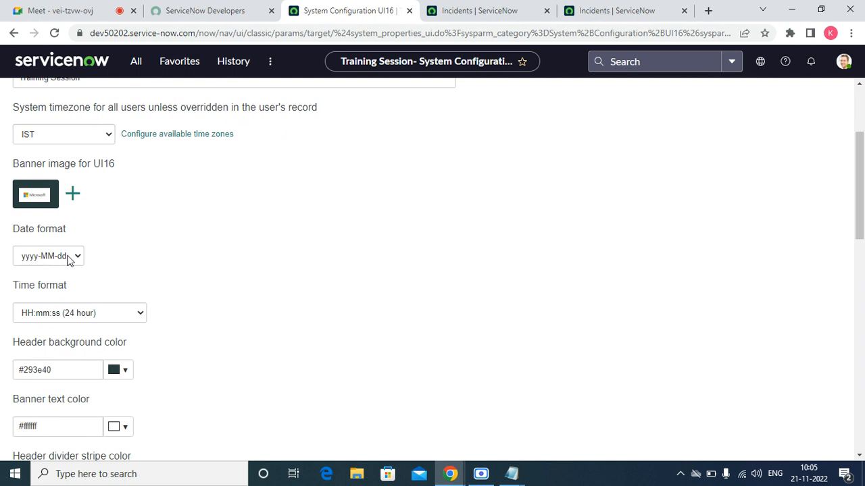
{"action": "left_click", "coordinate": [485, 10]}
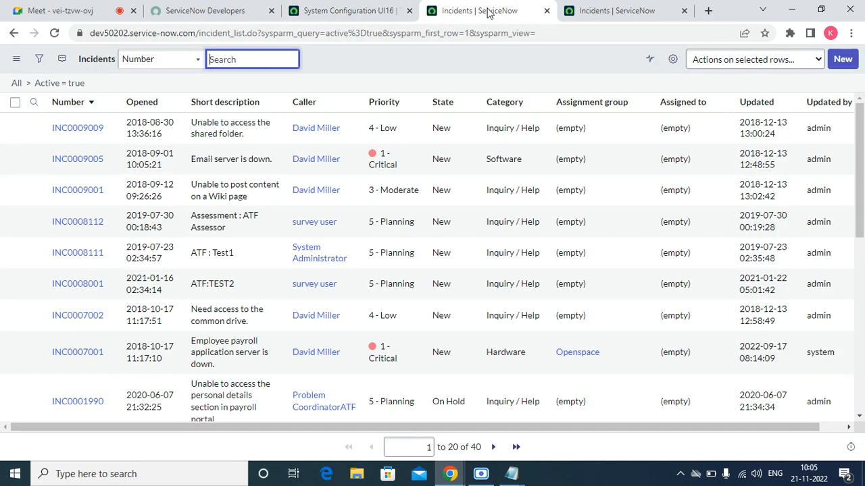
{"action": "left_click", "coordinate": [342, 11]}
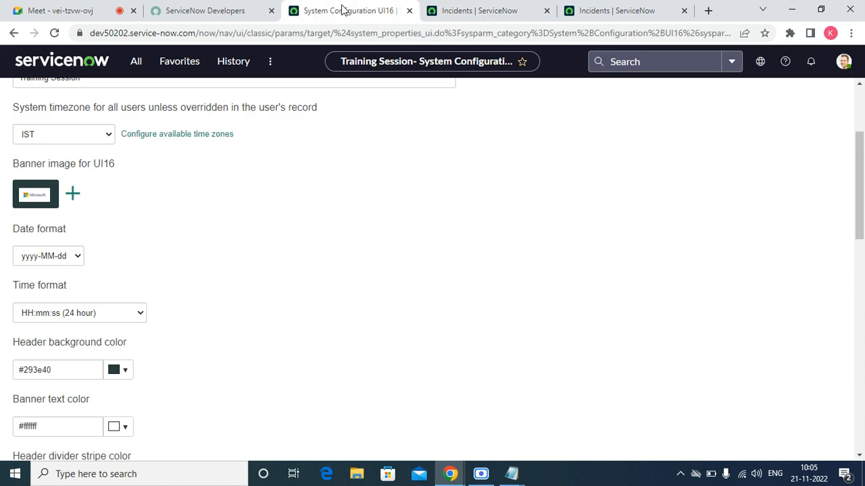
{"action": "left_click", "coordinate": [77, 257]}
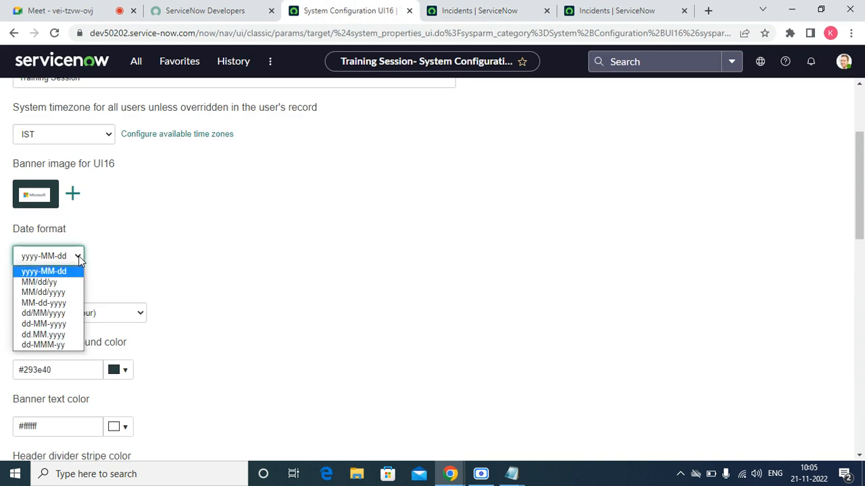
{"action": "left_click", "coordinate": [41, 283]}
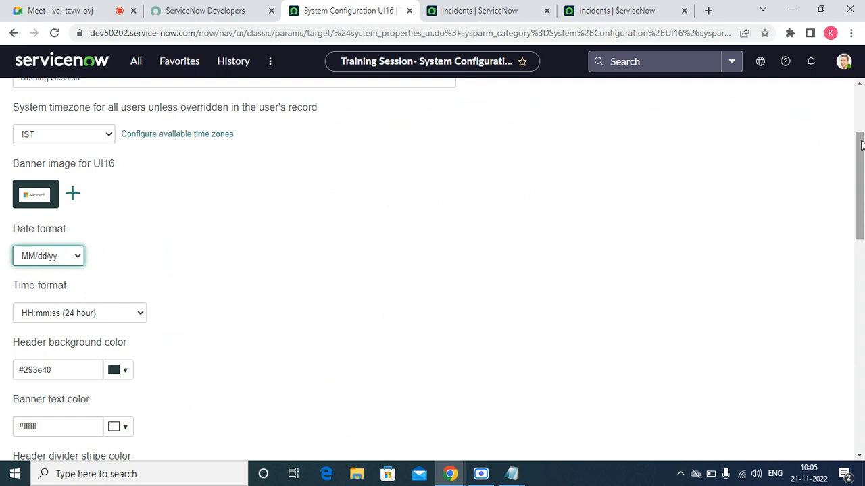
{"action": "left_click_drag", "start_coordinate": [860, 145], "coordinate": [856, 94]}
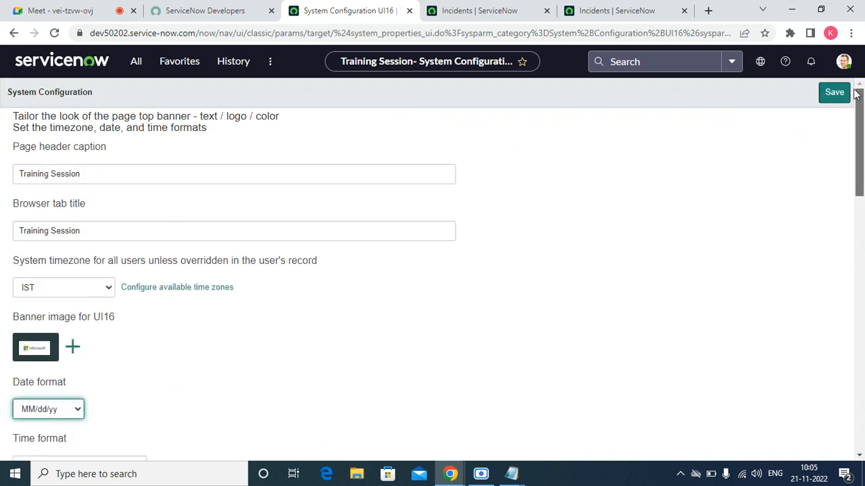
{"action": "left_click", "coordinate": [821, 95]}
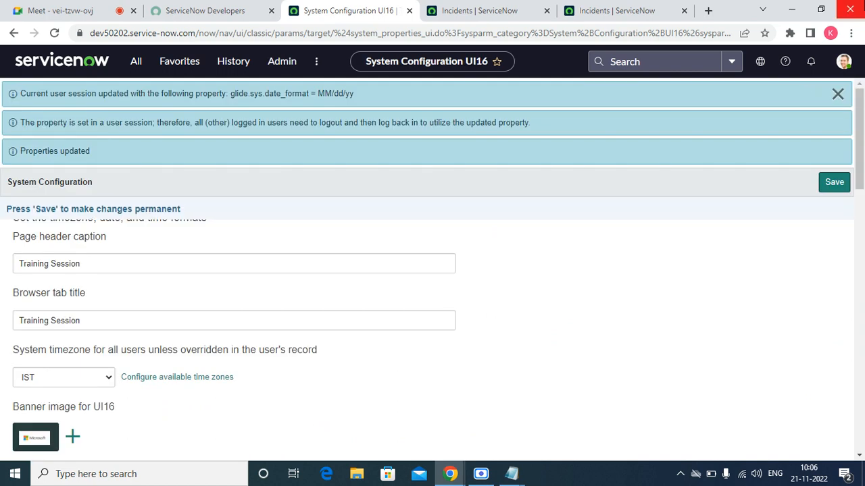
Reload the incident list to confirm dates like 08/30/18, then return to System Configuration.
{"action": "left_click", "coordinate": [500, 11]}
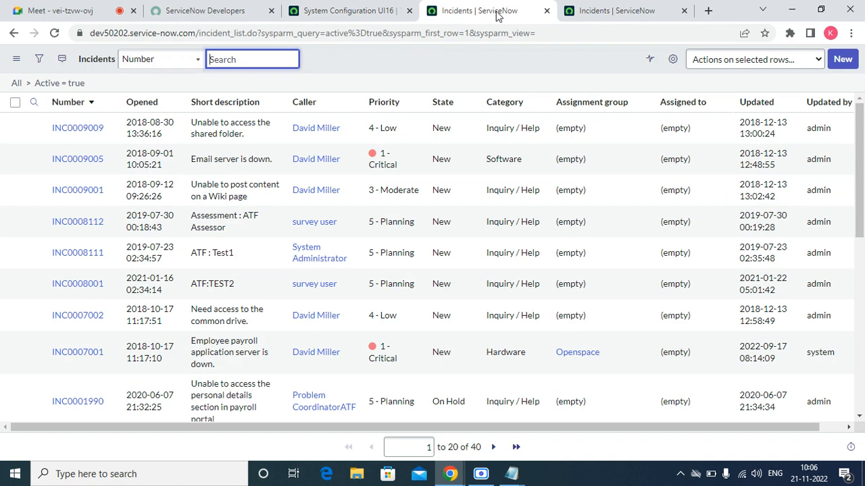
{"action": "left_click", "coordinate": [54, 33]}
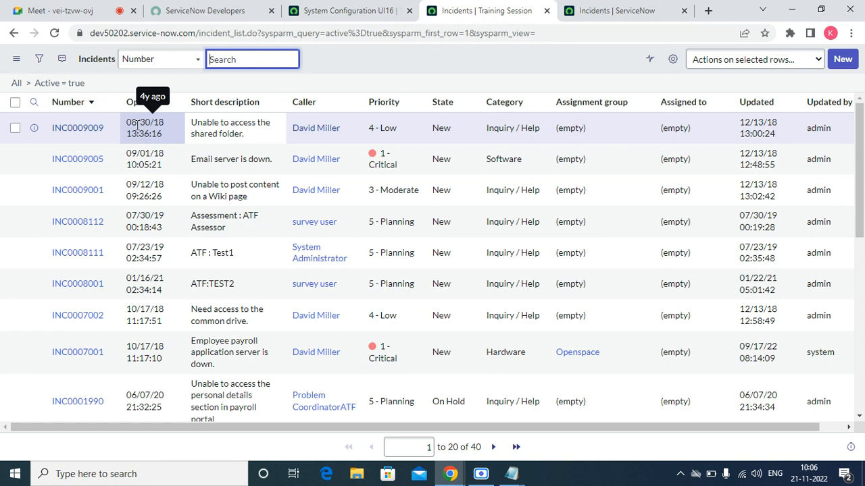
{"action": "left_click", "coordinate": [378, 7]}
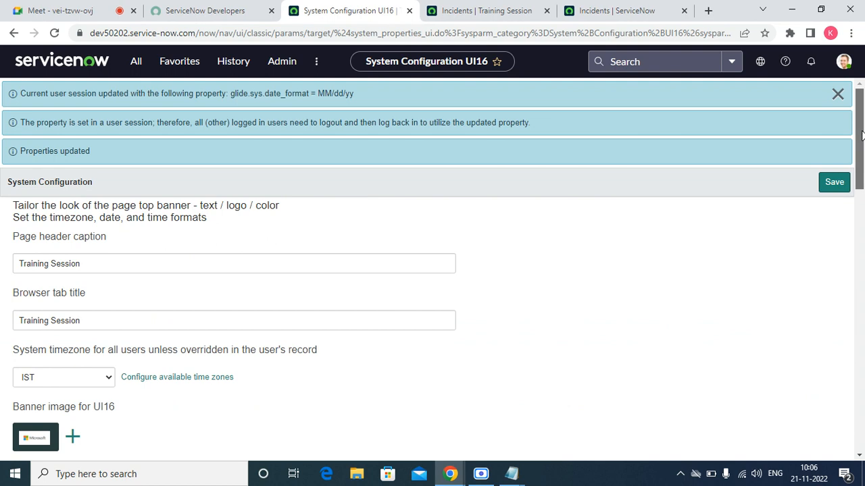
Change the date format to MM/dd/yyyy and save it.
{"action": "left_click_drag", "start_coordinate": [862, 135], "coordinate": [863, 189]}
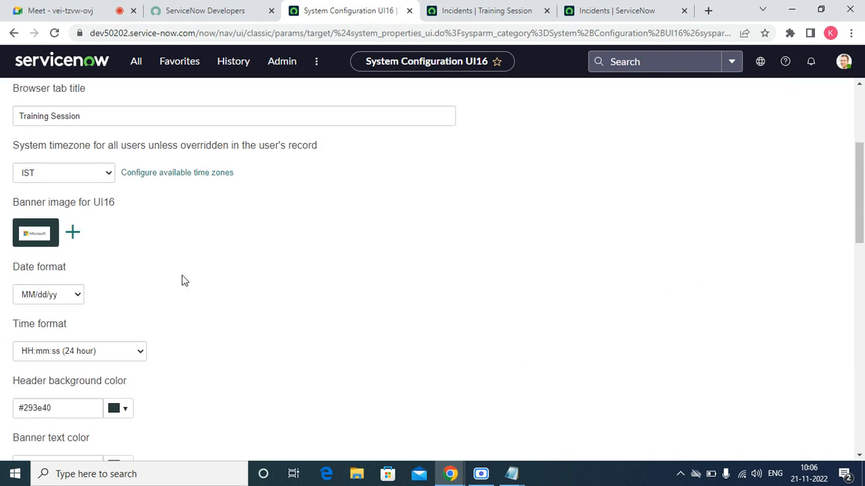
{"action": "left_click", "coordinate": [80, 295]}
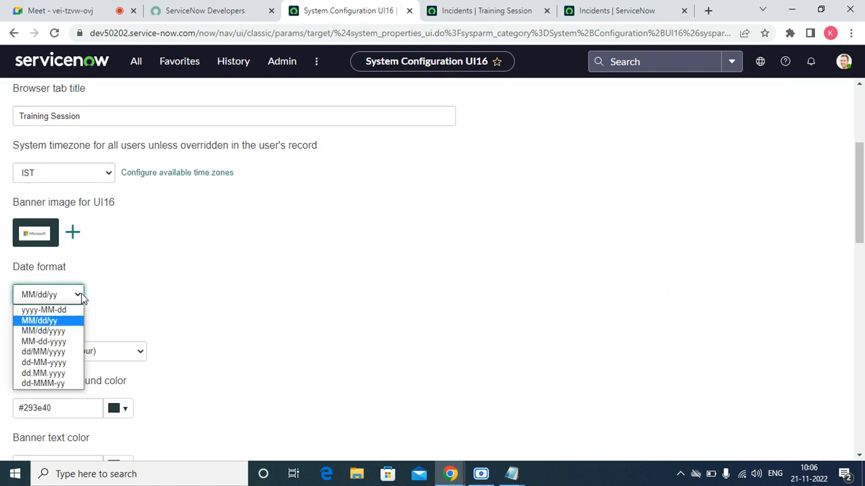
{"action": "left_click", "coordinate": [53, 332]}
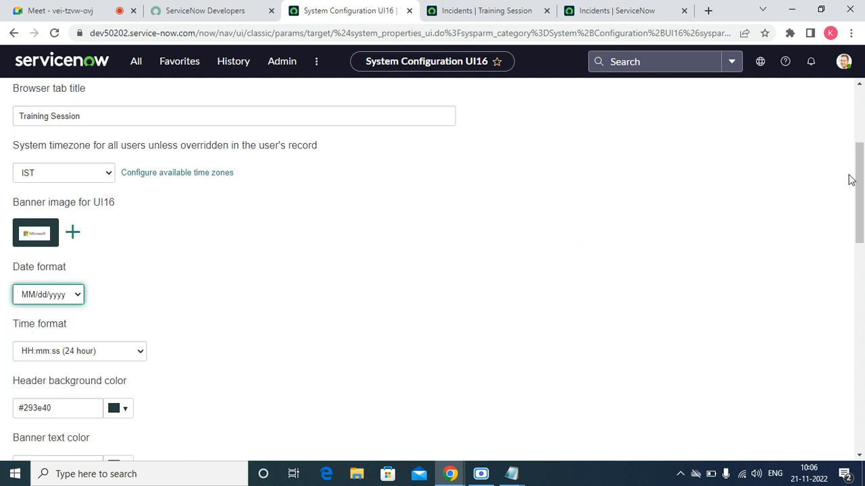
{"action": "left_click_drag", "start_coordinate": [863, 183], "coordinate": [857, 162]}
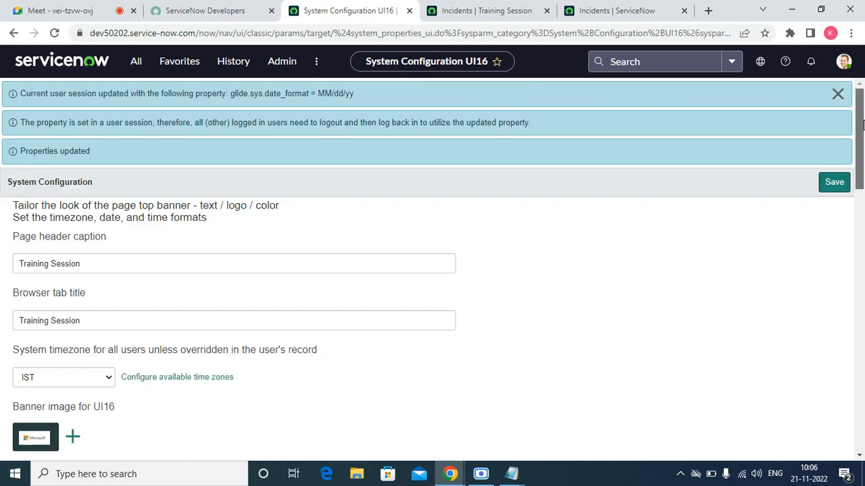
{"action": "left_click", "coordinate": [833, 189]}
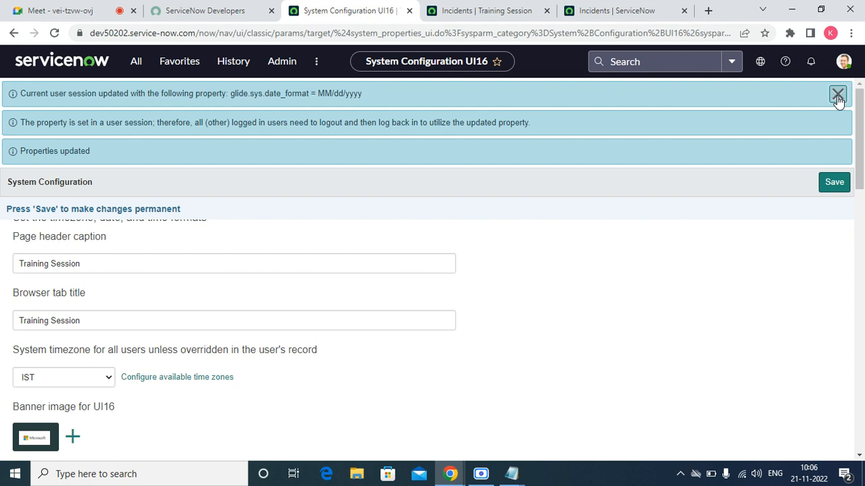
Reload the incident list to confirm four-digit years like 08/30/2018, then go back.
{"action": "left_click", "coordinate": [463, 14]}
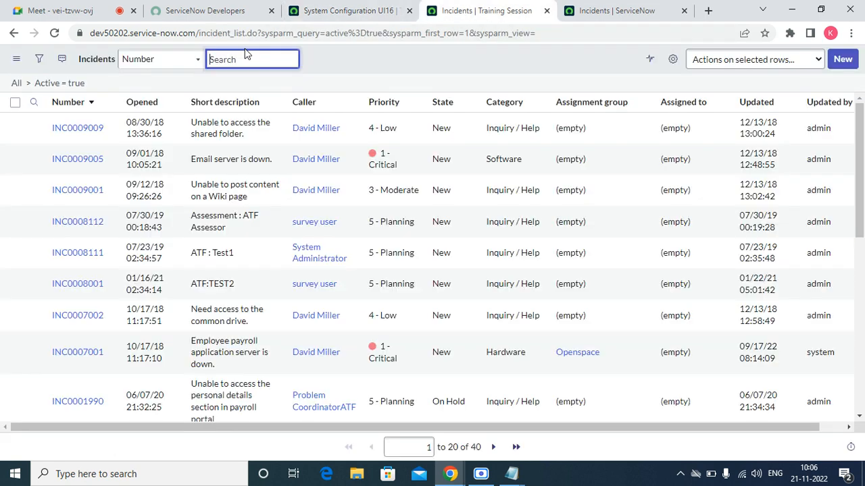
{"action": "left_click", "coordinate": [54, 33]}
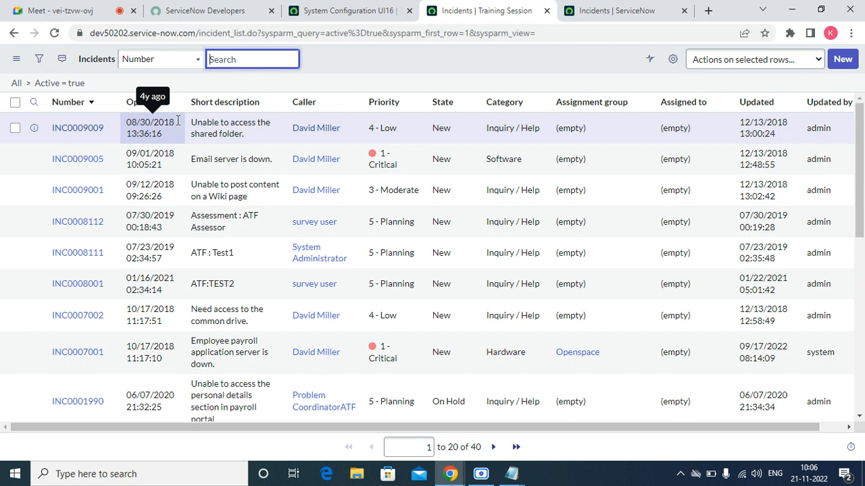
{"action": "left_click", "coordinate": [316, 8]}
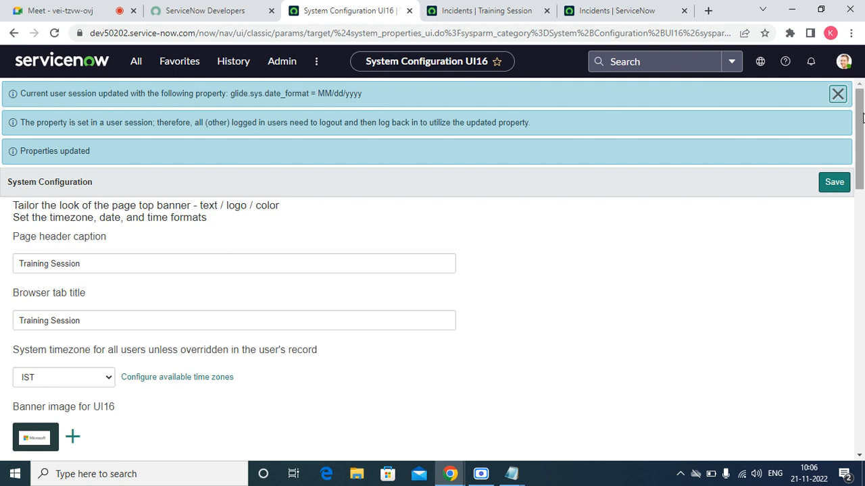
Change the date format to dd-MMM-yy and save it.
{"action": "left_click_drag", "start_coordinate": [862, 118], "coordinate": [862, 196]}
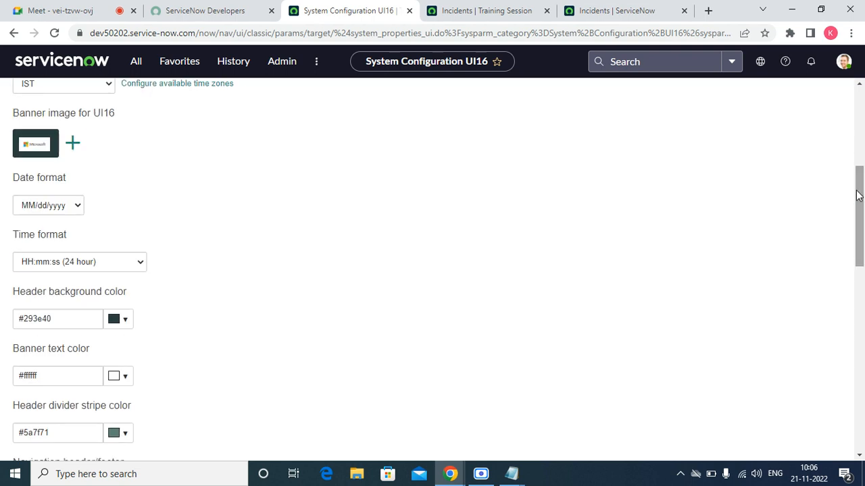
{"action": "left_click", "coordinate": [79, 206]}
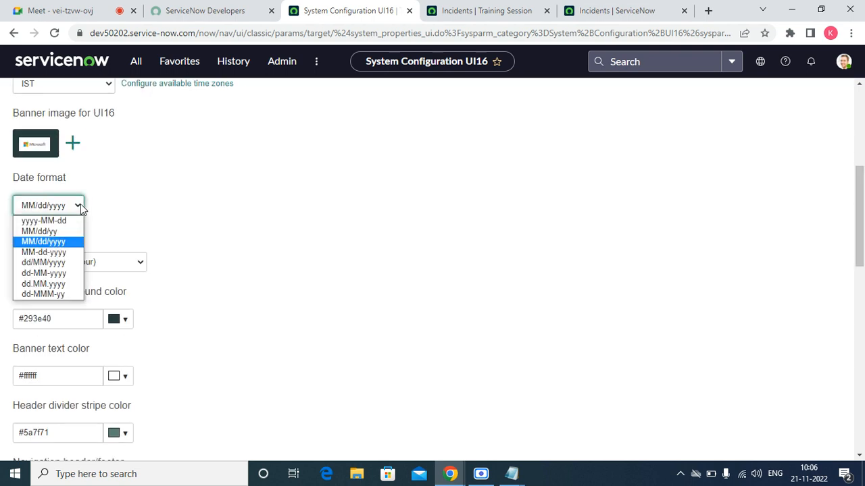
{"action": "left_click", "coordinate": [42, 293]}
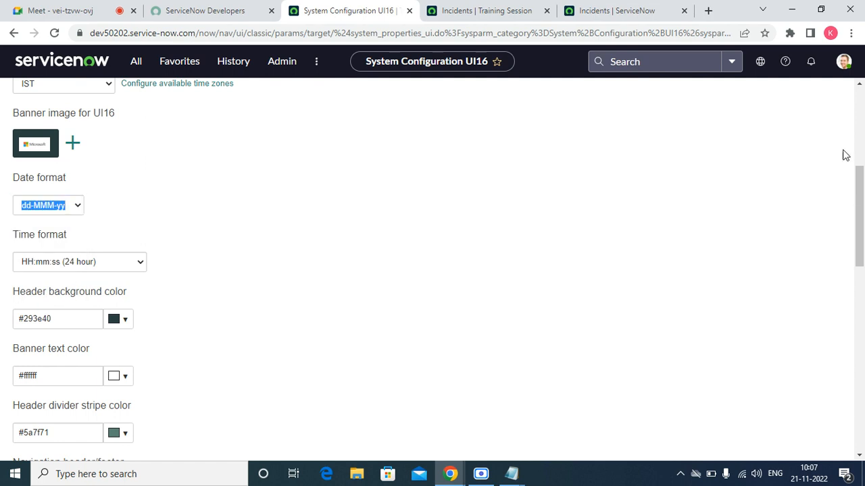
{"action": "left_click_drag", "start_coordinate": [858, 172], "coordinate": [838, 89]}
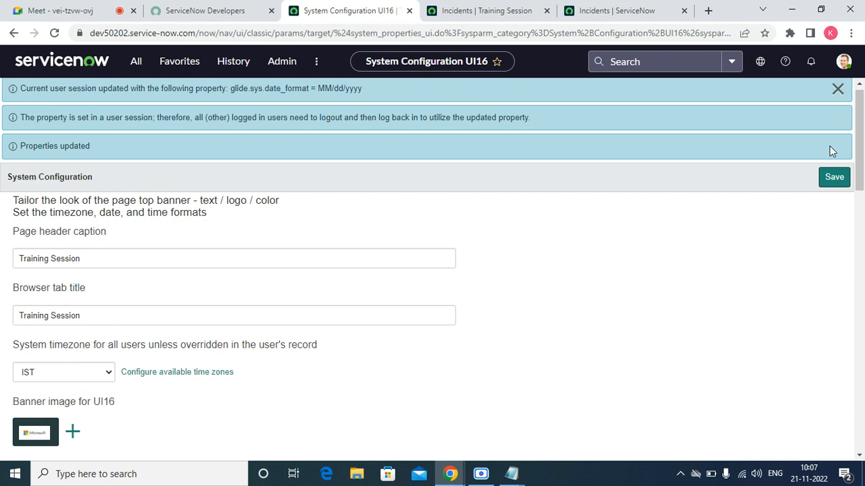
{"action": "left_click", "coordinate": [830, 176]}
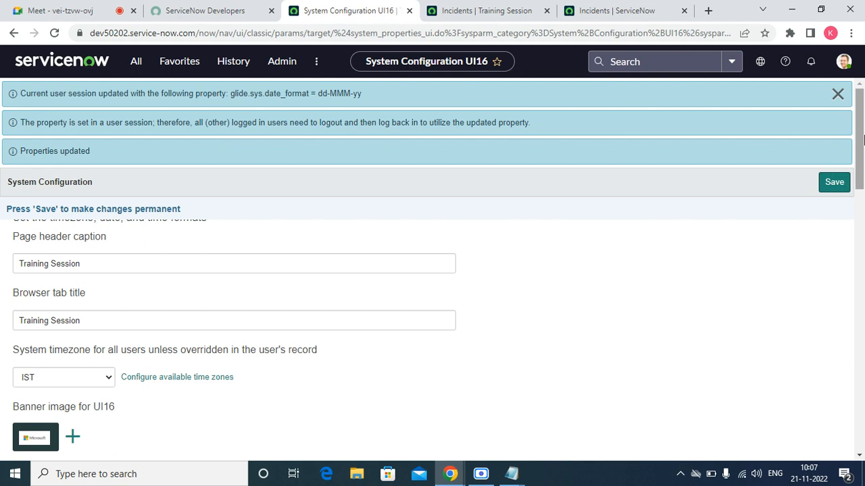
Reload the incident list to confirm dates like 30-Aug-18, then return to System Configuration.
{"action": "left_click", "coordinate": [484, 14]}
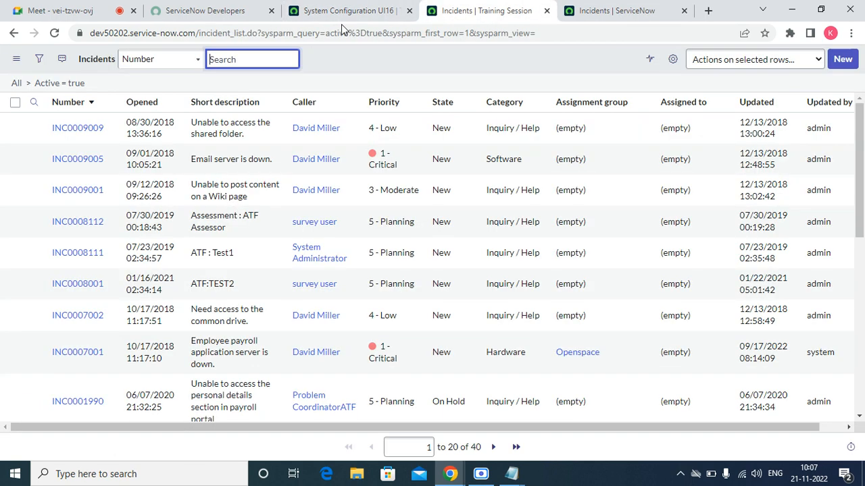
{"action": "left_click", "coordinate": [55, 35]}
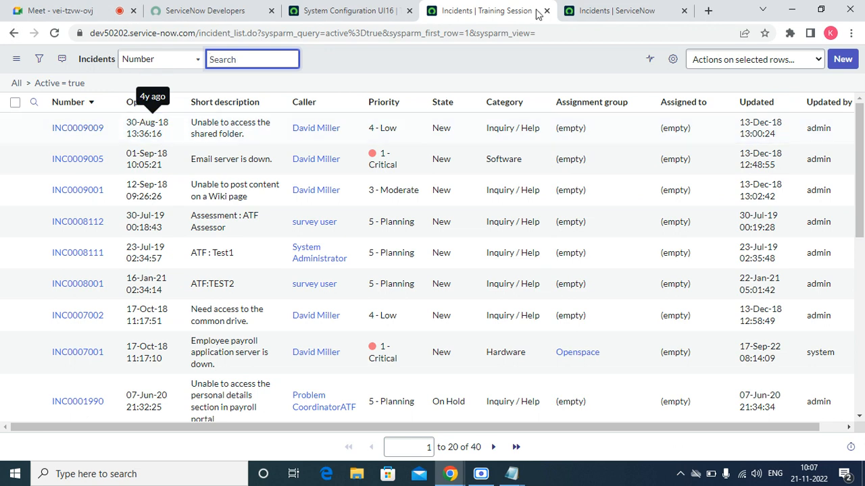
{"action": "left_click", "coordinate": [351, 8]}
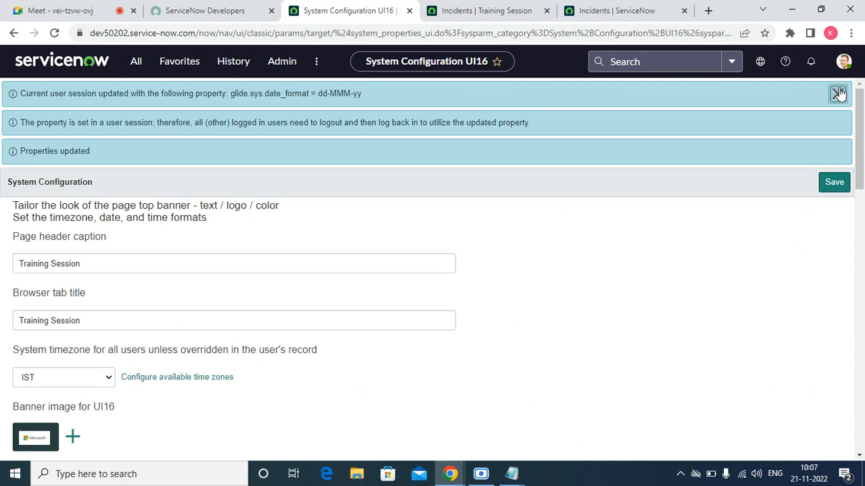
Set the time format to hh.mm.ss a (12 hour AM/PM) and save it.
{"action": "left_click_drag", "start_coordinate": [857, 115], "coordinate": [854, 169]}
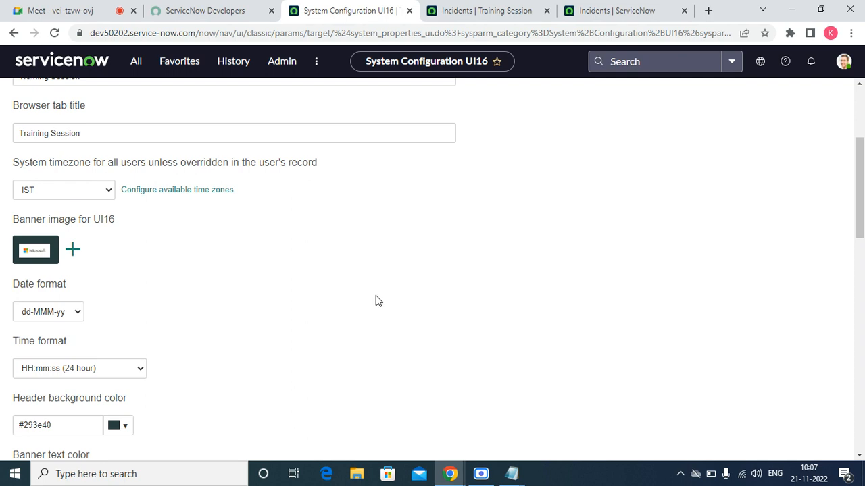
{"action": "left_click_drag", "start_coordinate": [860, 153], "coordinate": [860, 188]}
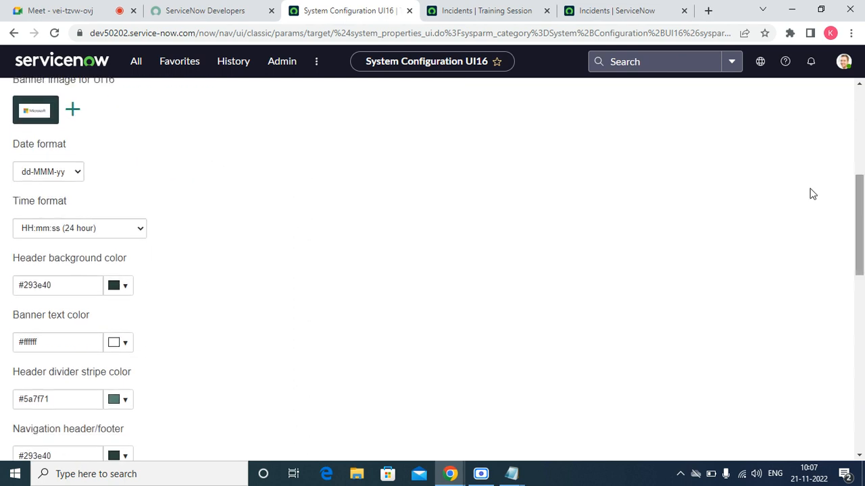
{"action": "left_click", "coordinate": [142, 229]}
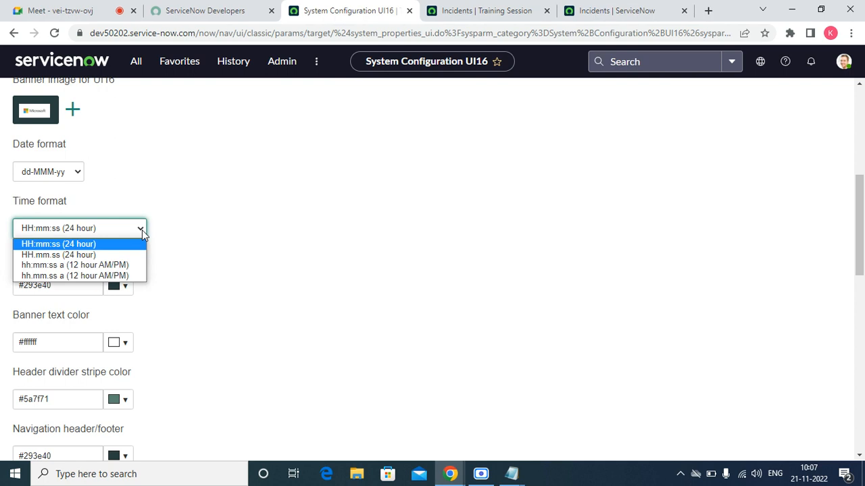
{"action": "left_click", "coordinate": [76, 276]}
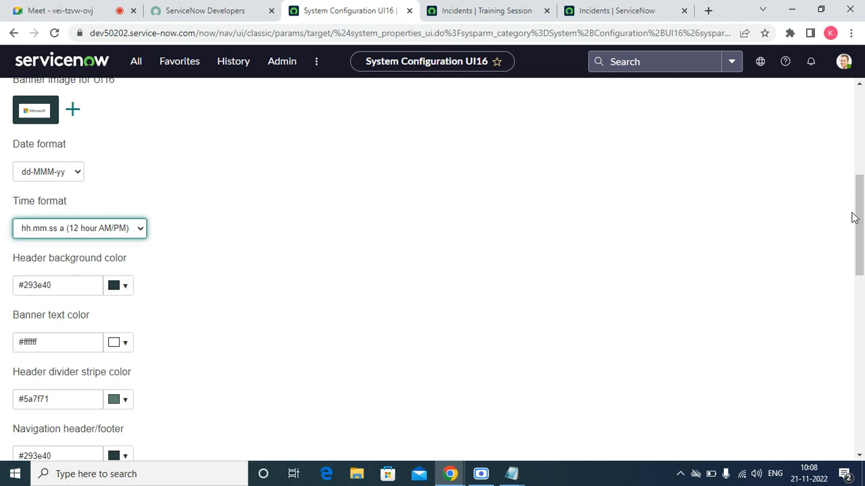
{"action": "left_click_drag", "start_coordinate": [862, 216], "coordinate": [834, 127]}
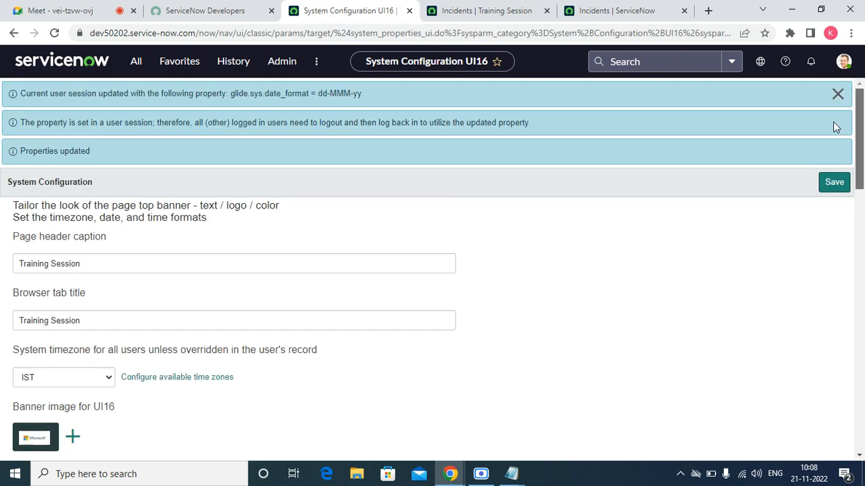
{"action": "left_click", "coordinate": [834, 181]}
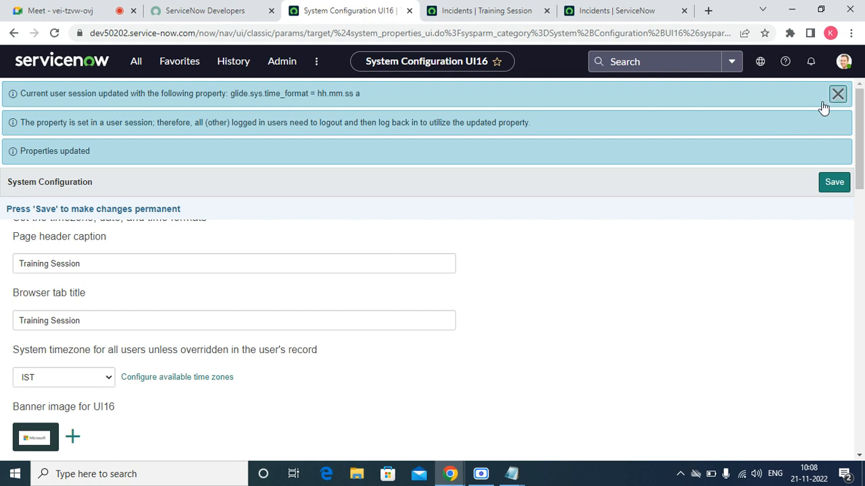
Reload the incident list to confirm times like 01.36.16 PM, then return to System Configuration.
{"action": "left_click", "coordinate": [446, 14]}
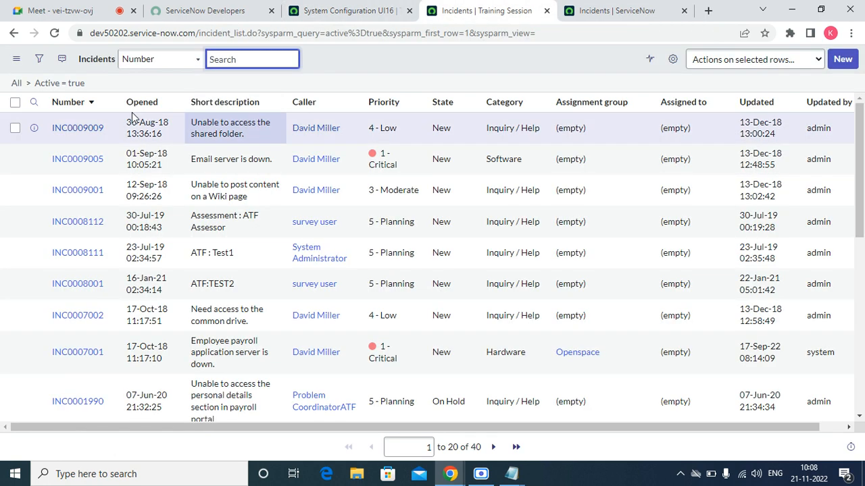
{"action": "left_click", "coordinate": [54, 32]}
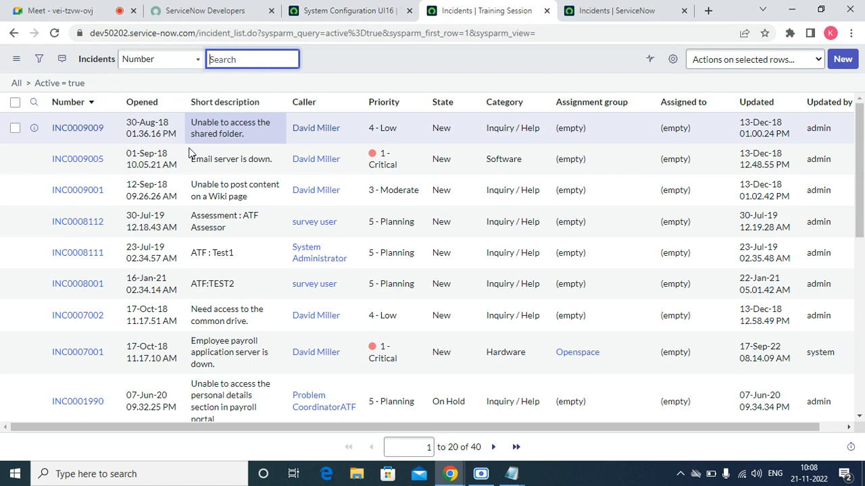
{"action": "left_click", "coordinate": [341, 11]}
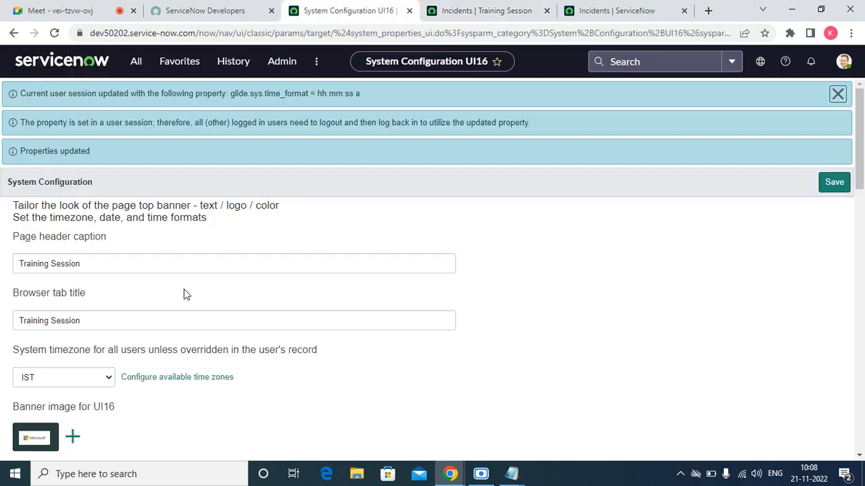
Change the time format to colon-separated hh:mm:ss a (12 hour AM/PM) and save it.
{"action": "scroll", "coordinate": [859, 150], "scroll_direction": "down", "scroll_amount": 1}
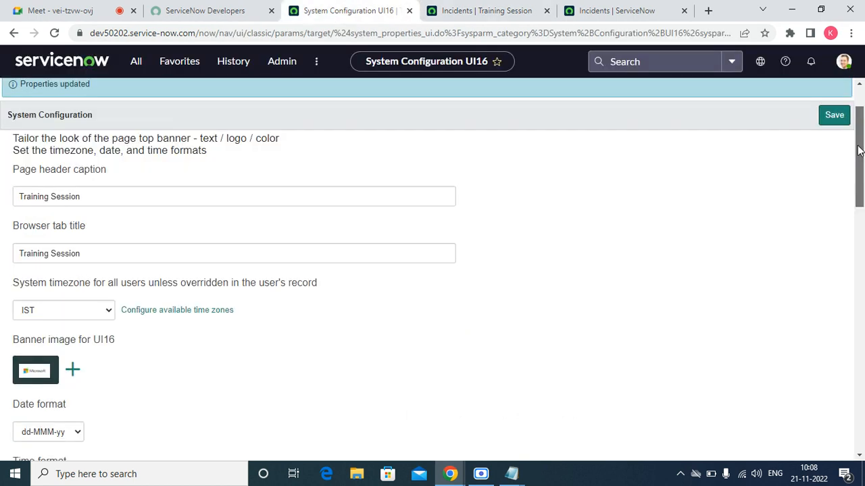
{"action": "left_click_drag", "start_coordinate": [859, 150], "coordinate": [858, 179]}
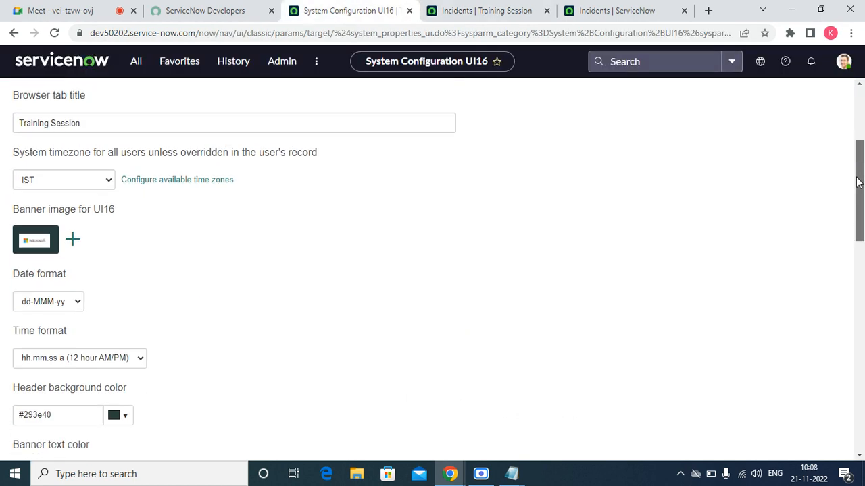
{"action": "left_click", "coordinate": [123, 361]}
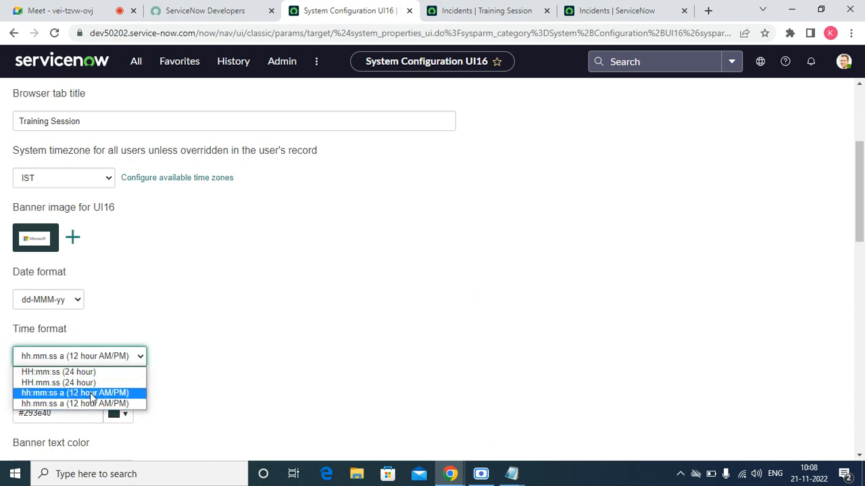
{"action": "left_click", "coordinate": [90, 393]}
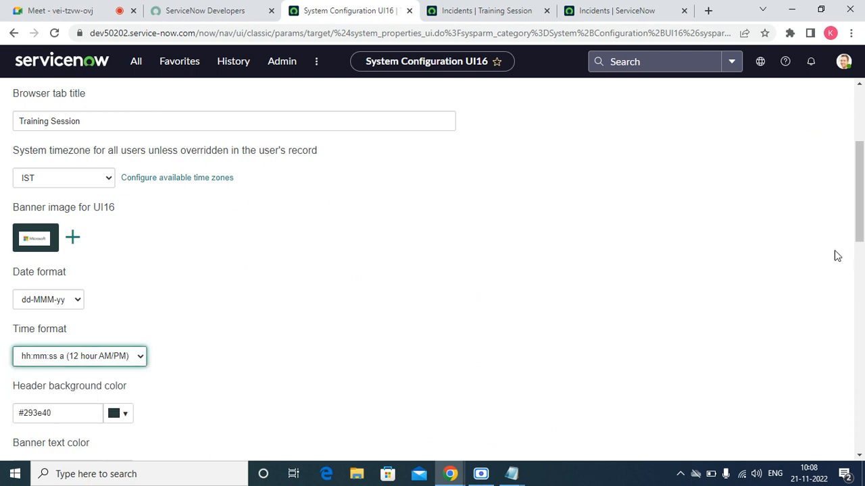
{"action": "left_click_drag", "start_coordinate": [861, 223], "coordinate": [858, 154]}
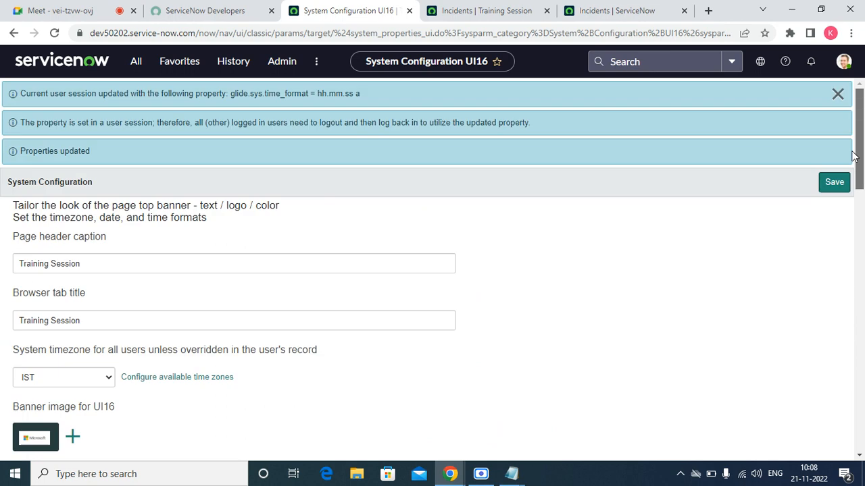
{"action": "left_click", "coordinate": [834, 183]}
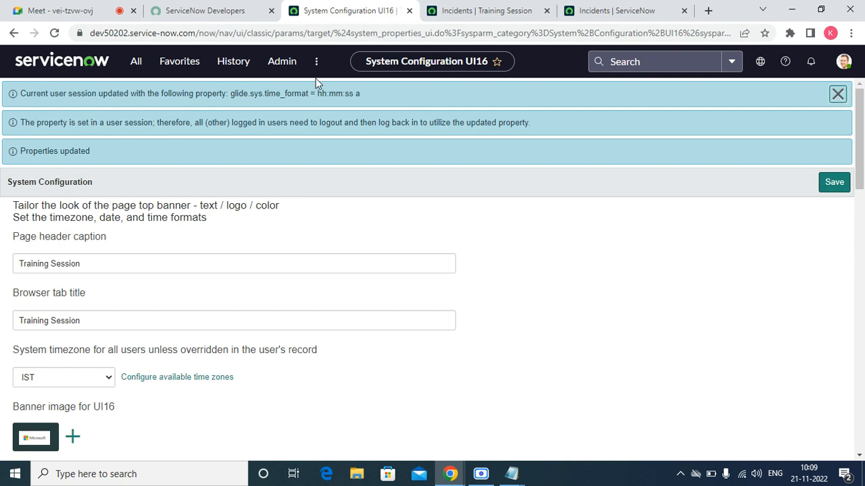
Reload the incident list to confirm times like 01:36:16 PM, then return to System Configuration.
{"action": "left_click", "coordinate": [446, 9]}
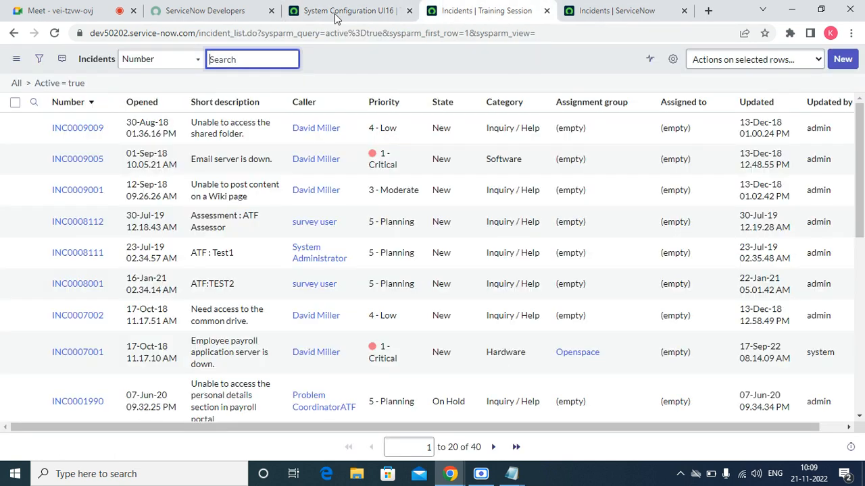
{"action": "left_click", "coordinate": [55, 33]}
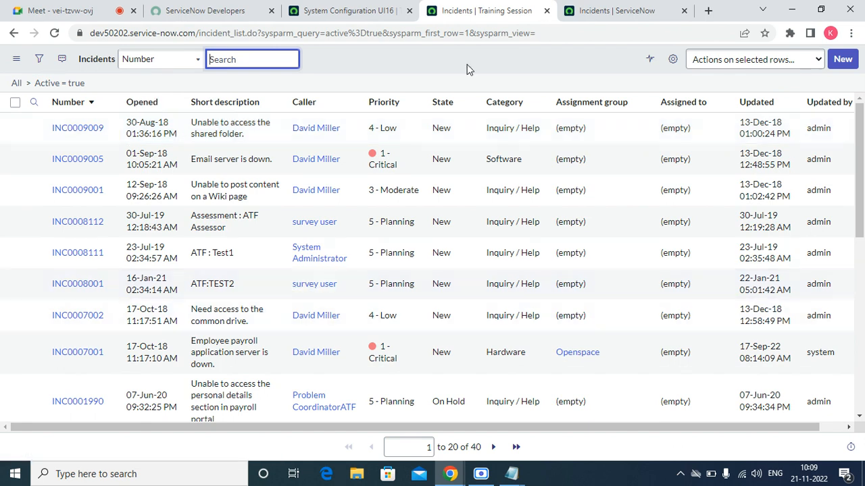
{"action": "left_click", "coordinate": [348, 10]}
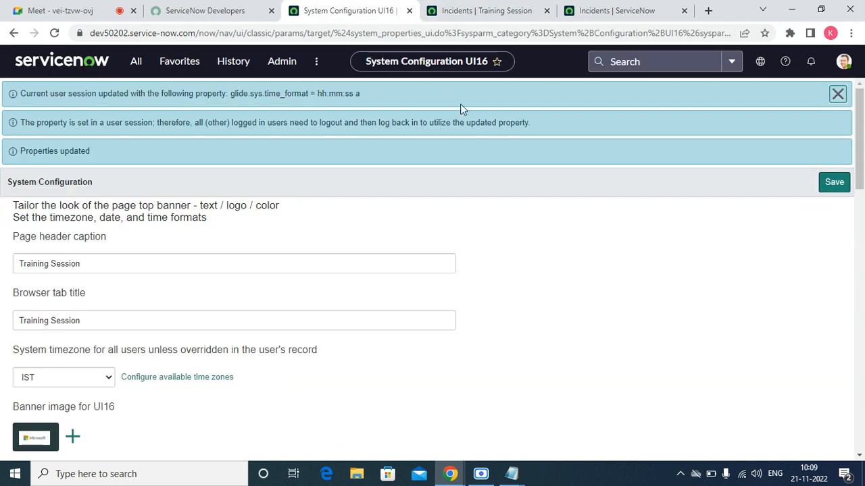
Set the header background colour to green #1ba71a, save, and reload the page.
{"action": "triple_click", "coordinate": [837, 92]}
{"action": "left_click_drag", "start_coordinate": [863, 117], "coordinate": [863, 207]}
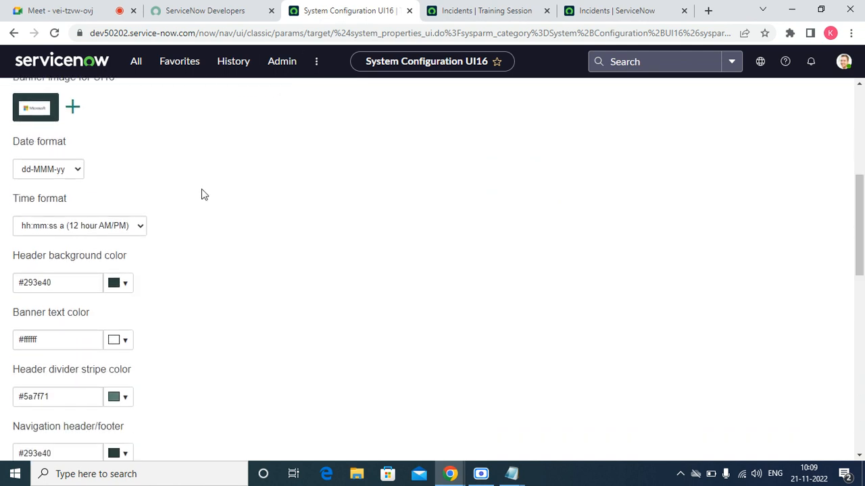
{"action": "left_click", "coordinate": [128, 289]}
{"action": "left_click", "coordinate": [142, 365]}
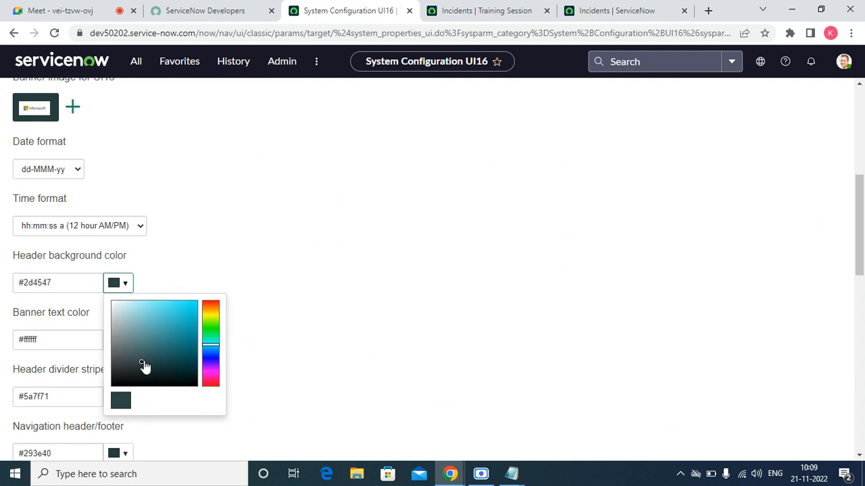
{"action": "mouse_move", "coordinate": [142, 363]}
{"action": "left_mouse_down"}
{"action": "mouse_move", "coordinate": [194, 308]}
{"action": "mouse_move", "coordinate": [181, 335]}
{"action": "mouse_move", "coordinate": [209, 332]}
{"action": "mouse_move", "coordinate": [183, 331]}
{"action": "left_mouse_up"}
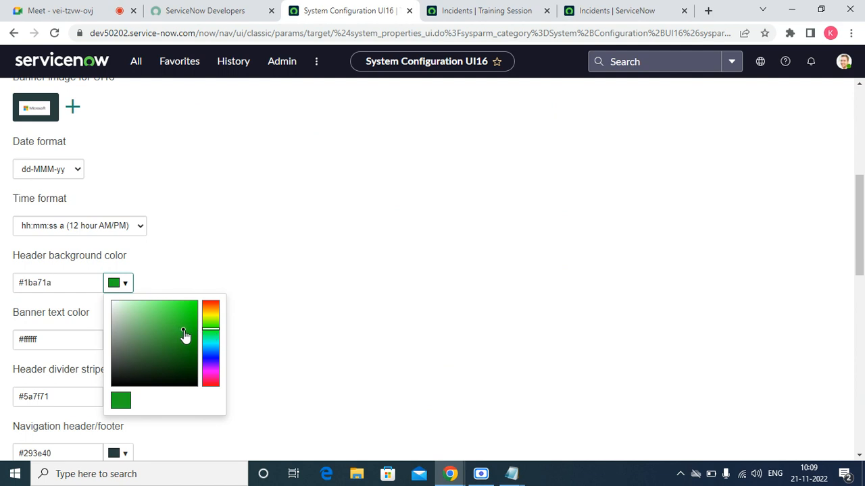
{"action": "left_click_drag", "start_coordinate": [860, 196], "coordinate": [839, 97]}
{"action": "left_click", "coordinate": [833, 184]}
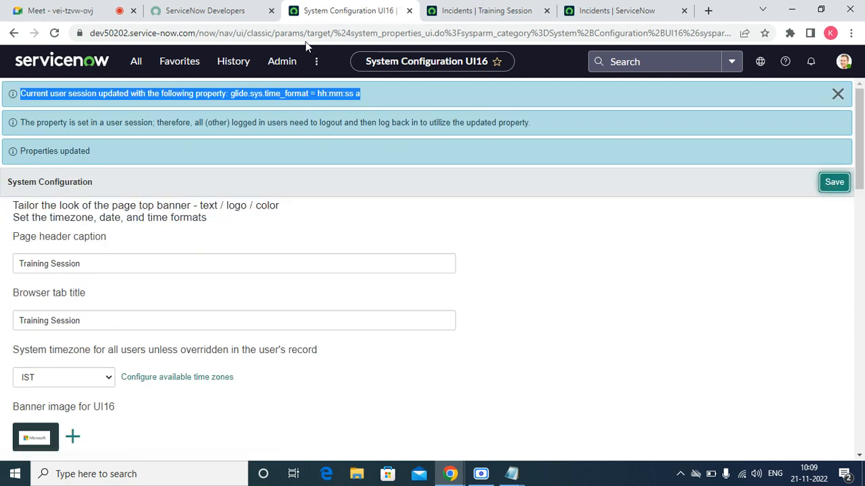
{"action": "left_click", "coordinate": [55, 34]}
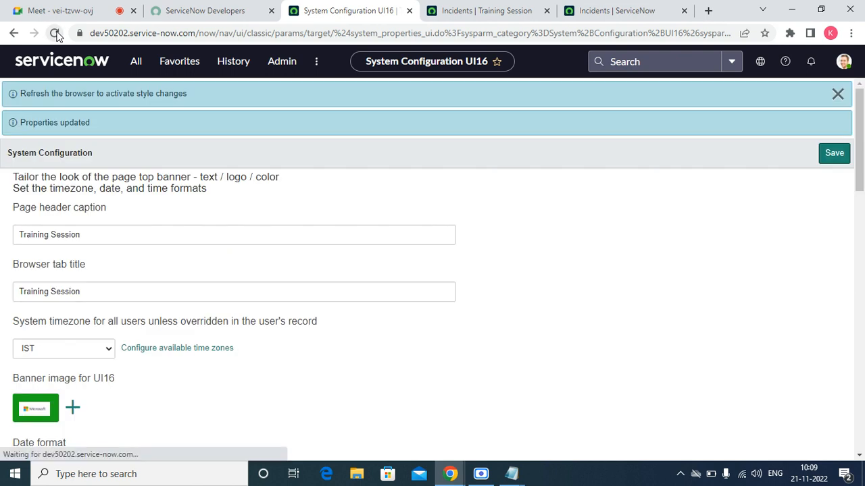
Reload the page again to apply the new styles and scroll down to the colour settings.
{"action": "left_click", "coordinate": [55, 34]}
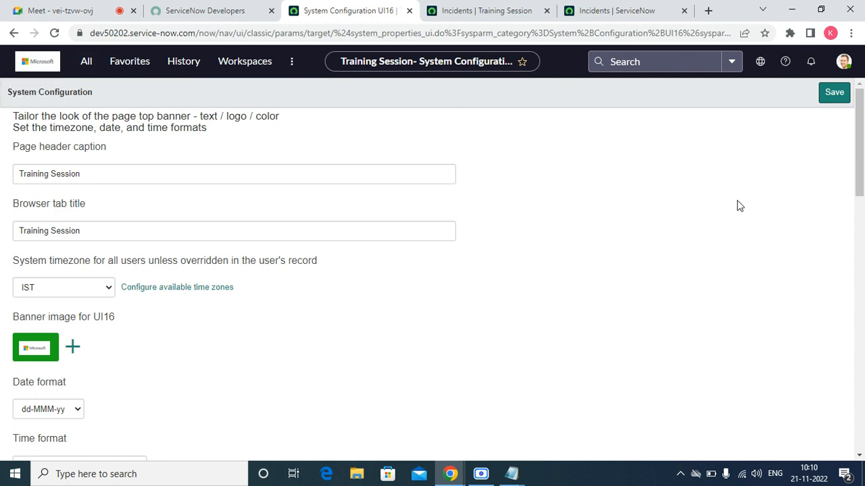
{"action": "left_click_drag", "start_coordinate": [857, 188], "coordinate": [859, 264]}
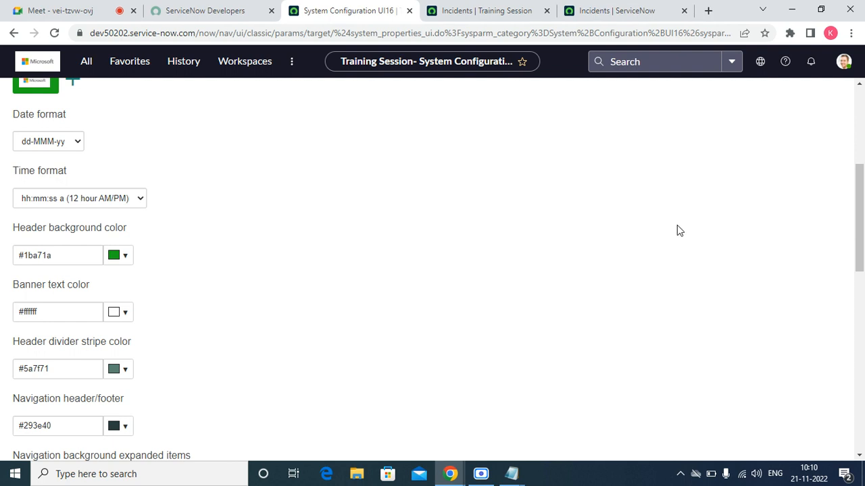
Set the navigation header/footer colour to teal #0ec2d3, save, and reload the page.
{"action": "scroll", "coordinate": [862, 242], "scroll_direction": "down", "scroll_amount": 3}
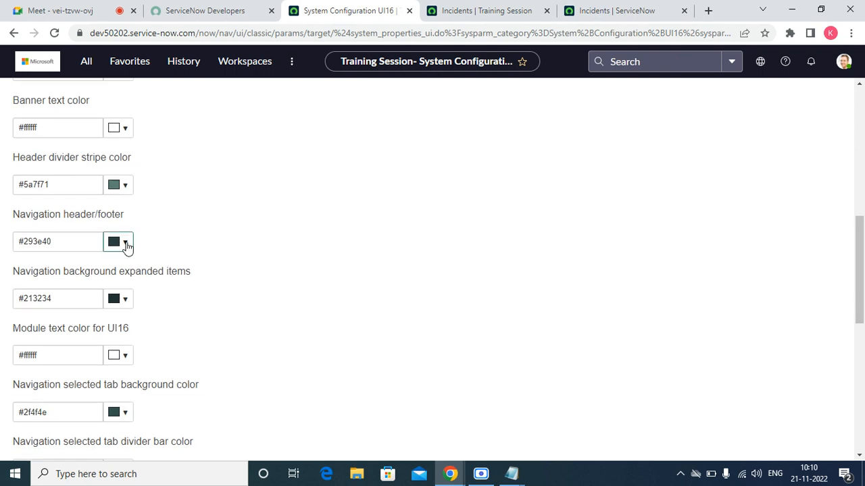
{"action": "left_click", "coordinate": [125, 246]}
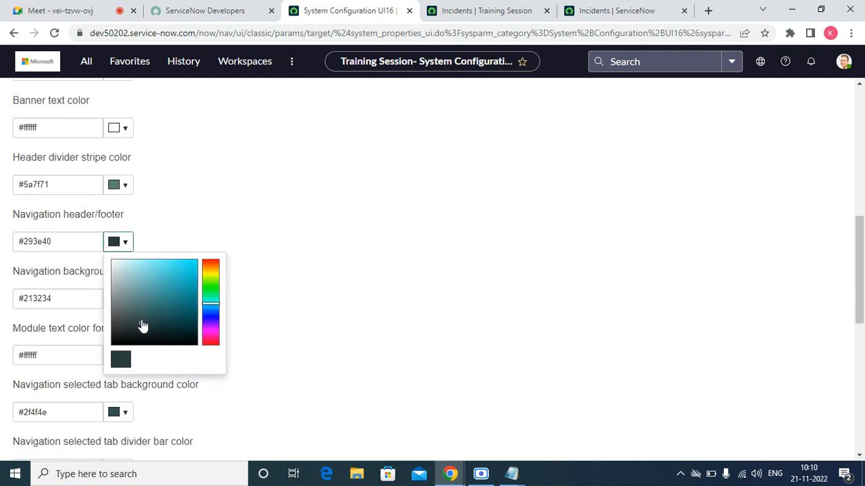
{"action": "left_click_drag", "start_coordinate": [142, 326], "coordinate": [191, 273]}
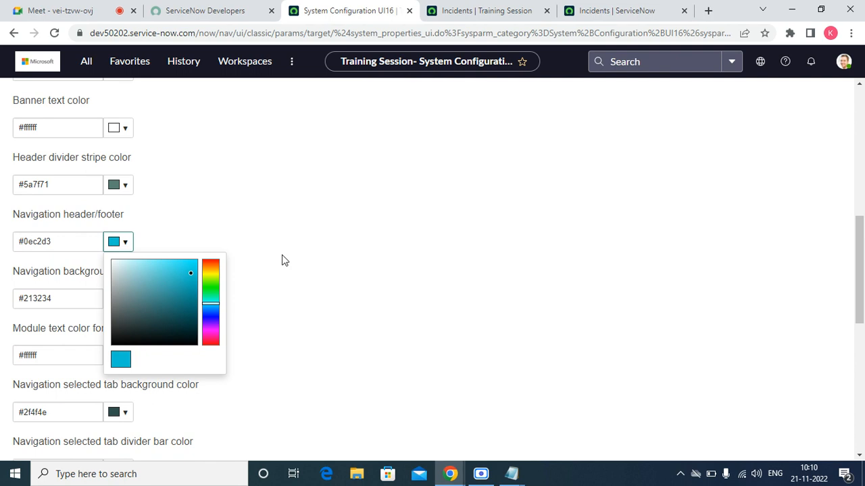
{"action": "left_click_drag", "start_coordinate": [859, 233], "coordinate": [849, 98]}
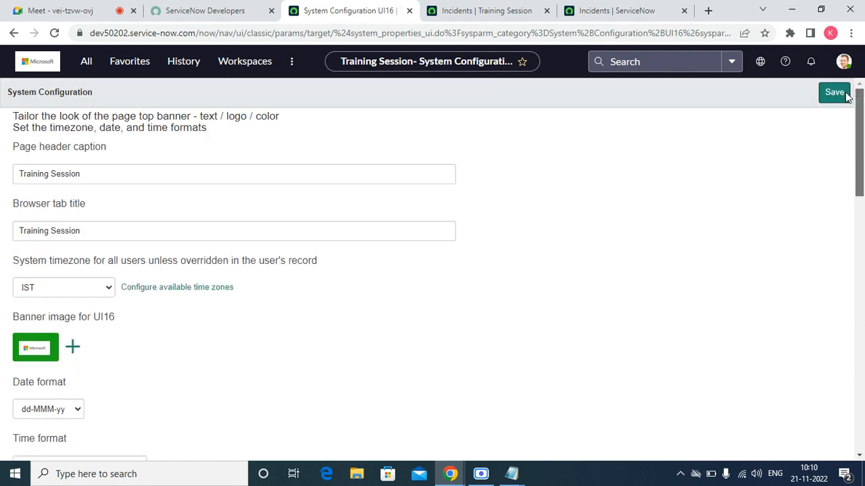
{"action": "left_click", "coordinate": [837, 93]}
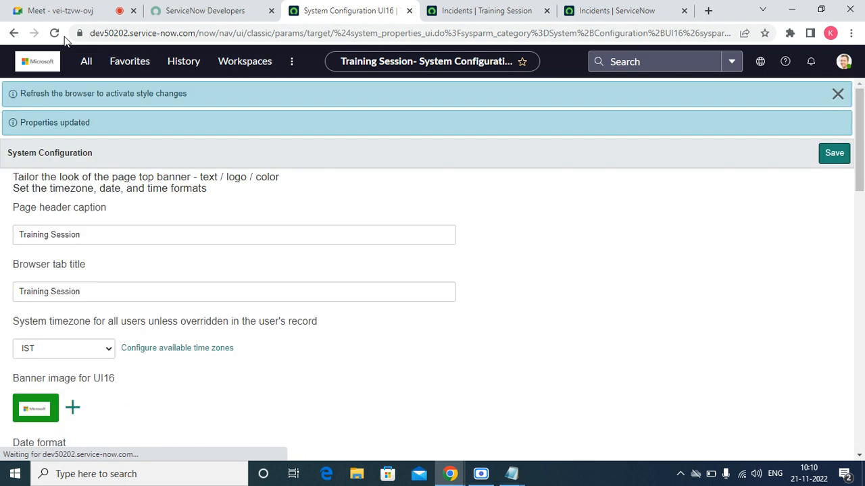
{"action": "left_click", "coordinate": [55, 33]}
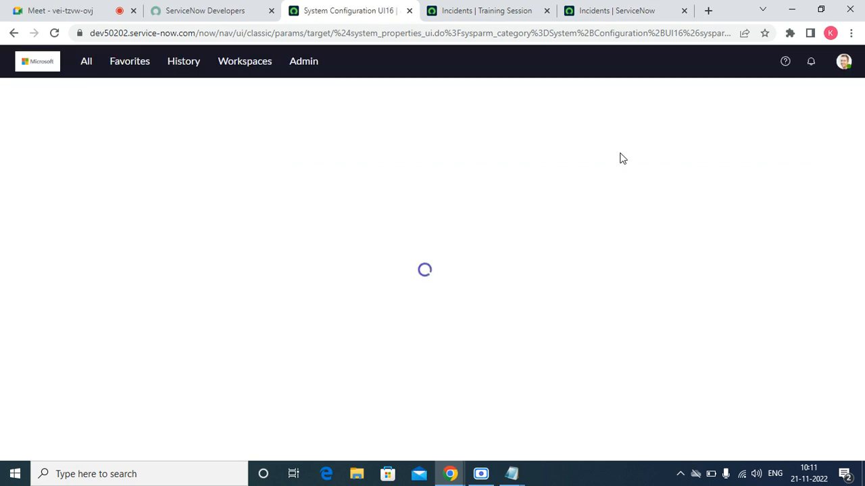
{"action": "left_click", "coordinate": [85, 63]}
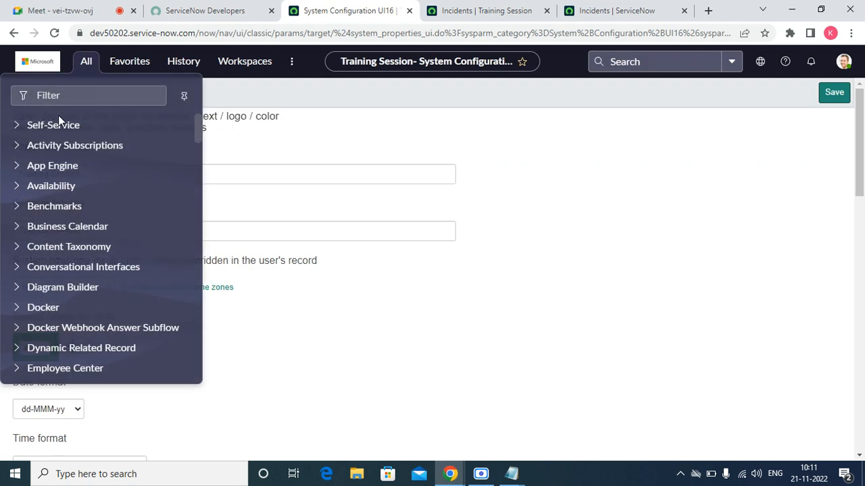
{"action": "left_click", "coordinate": [17, 126]}
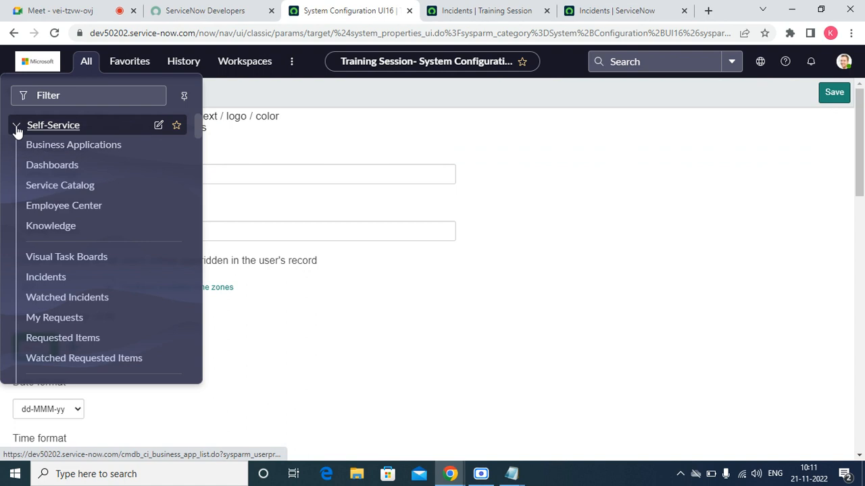
{"action": "left_click", "coordinate": [17, 126]}
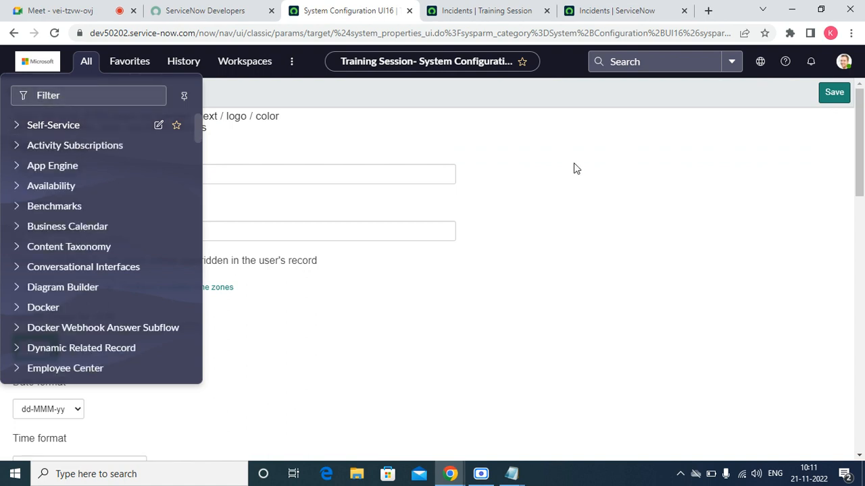
{"action": "left_click", "coordinate": [859, 161]}
{"action": "left_click_drag", "start_coordinate": [859, 161], "coordinate": [853, 305]}
{"action": "scroll", "coordinate": [825, 284], "scroll_direction": "up", "scroll_amount": 8}
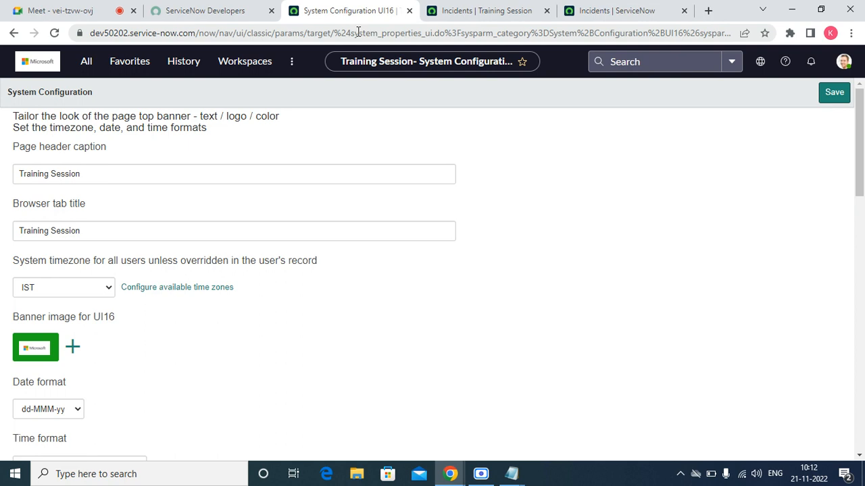
Copy the ServiceNow developer home page address, then bring the Google Meet call forward.
{"action": "left_click", "coordinate": [231, 7]}
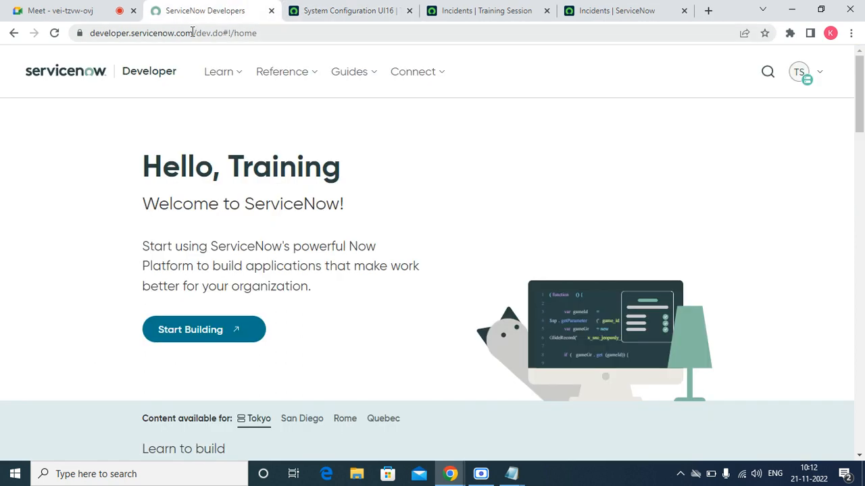
{"action": "left_click_drag", "start_coordinate": [193, 33], "coordinate": [82, 34]}
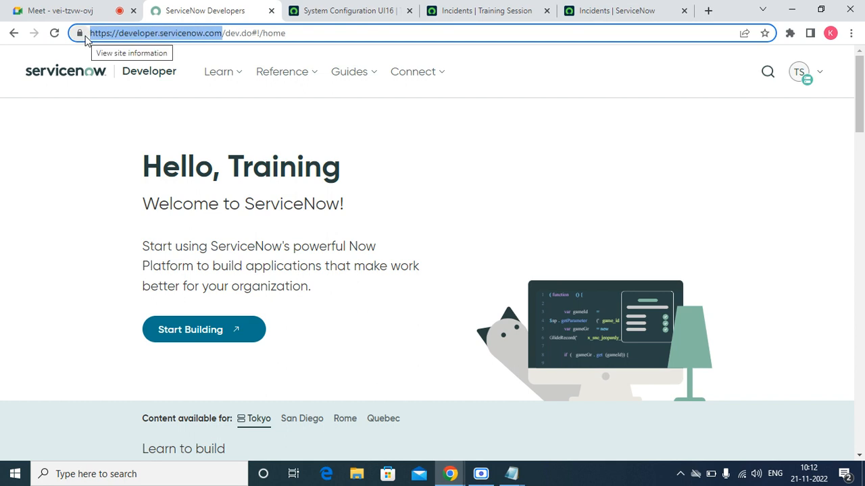
{"action": "right_click", "coordinate": [121, 38]}
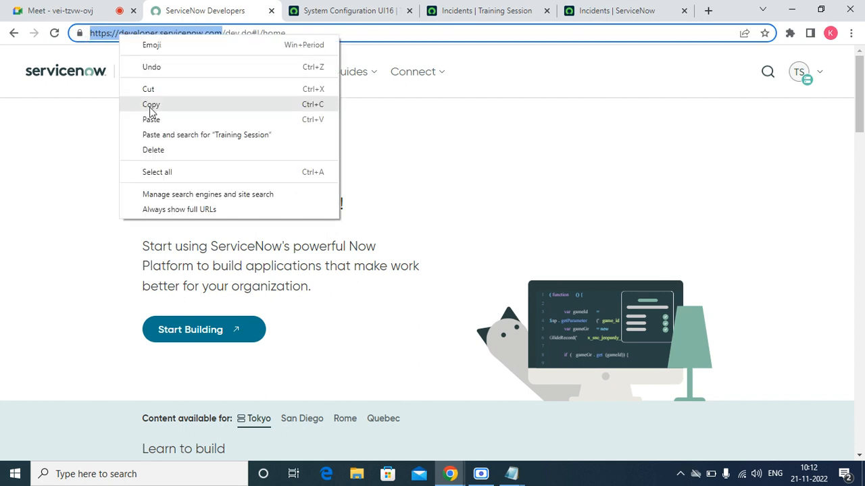
{"action": "left_click", "coordinate": [150, 106]}
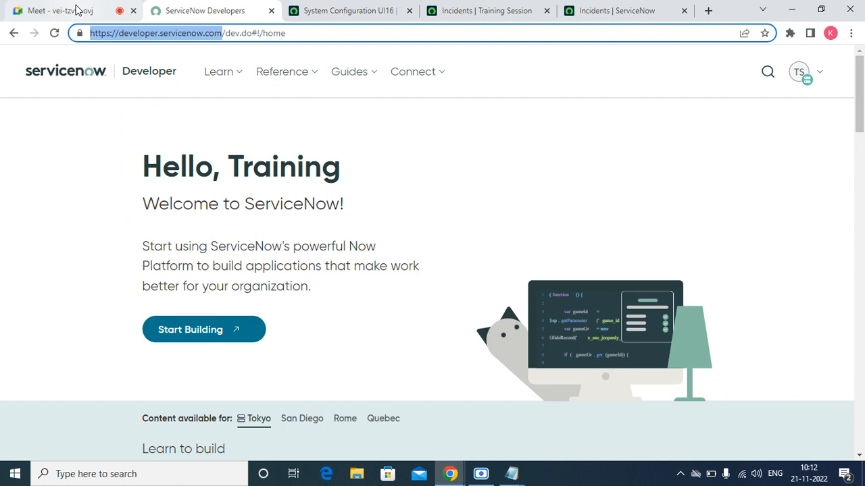
{"action": "left_click", "coordinate": [77, 11]}
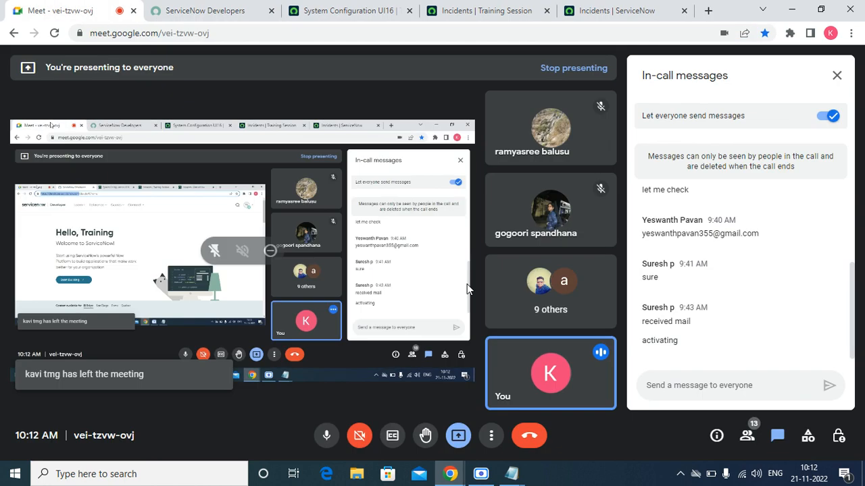
{"action": "right_click", "coordinate": [696, 385]}
{"action": "left_click", "coordinate": [739, 286]}
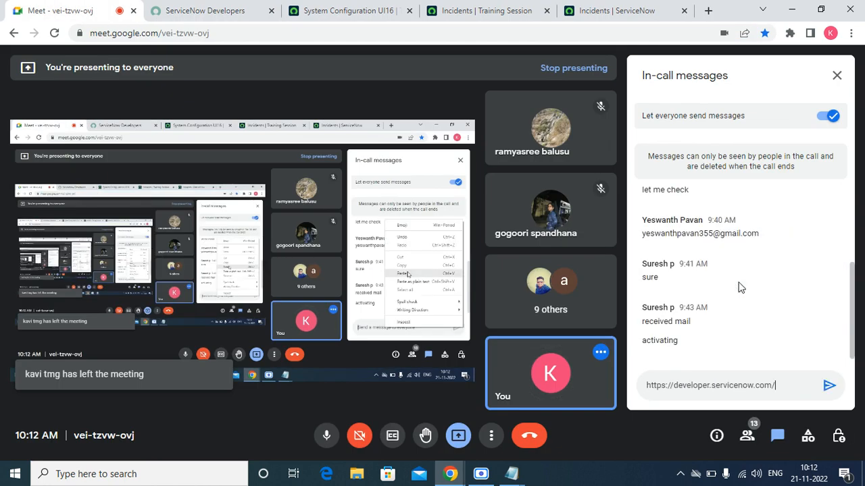
{"action": "left_click", "coordinate": [829, 387]}
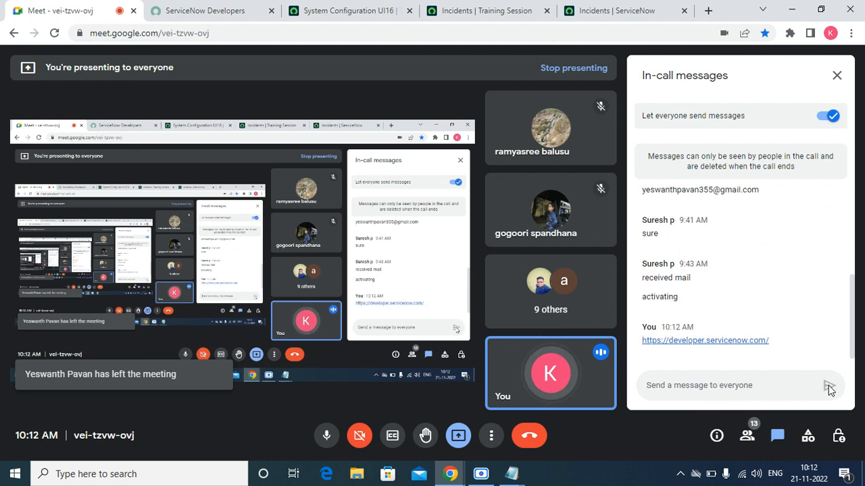
{"action": "left_click", "coordinate": [366, 13]}
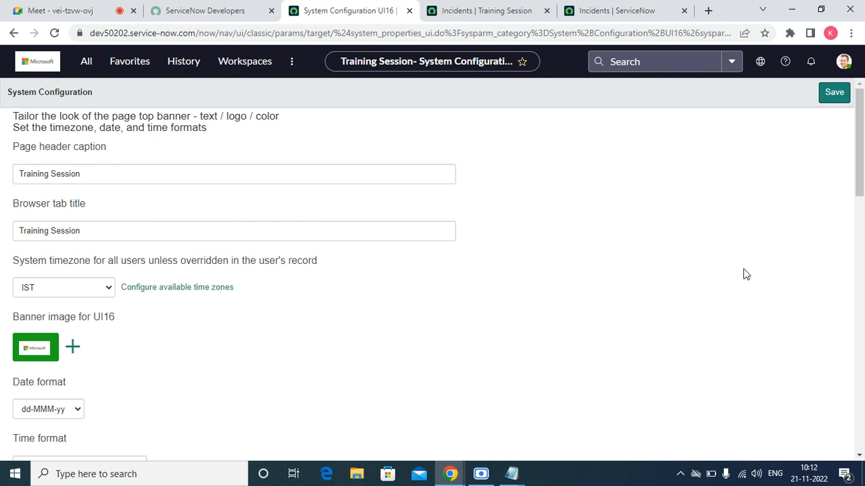
{"action": "left_click", "coordinate": [515, 475]}
{"action": "left_click", "coordinate": [595, 433]}
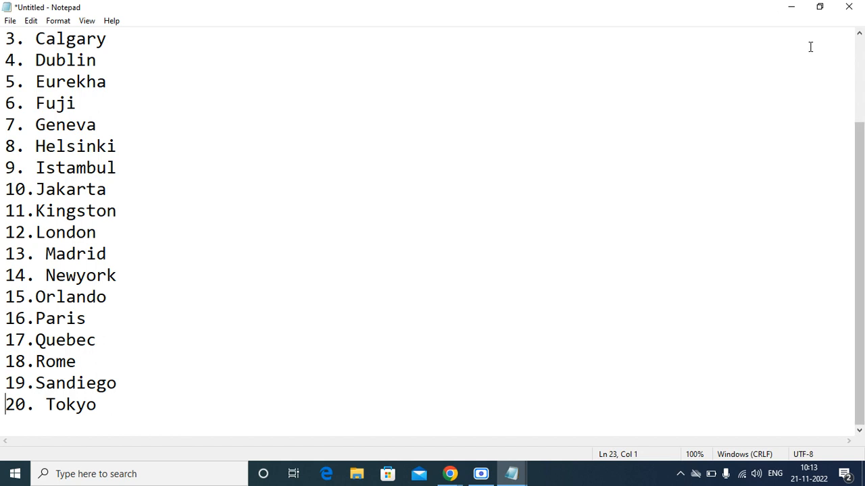
{"action": "left_click", "coordinate": [792, 8]}
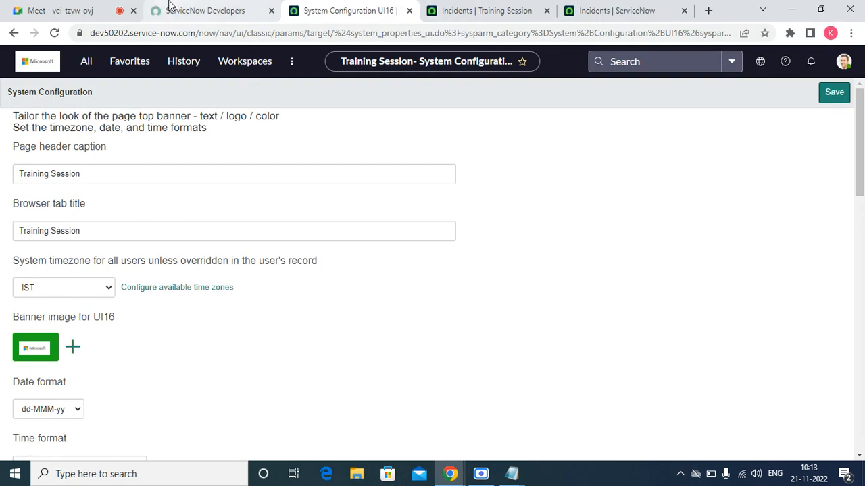
Launch the dev50202 instance in a new tab from the developer portal's instance overview.
{"action": "left_click", "coordinate": [169, 7]}
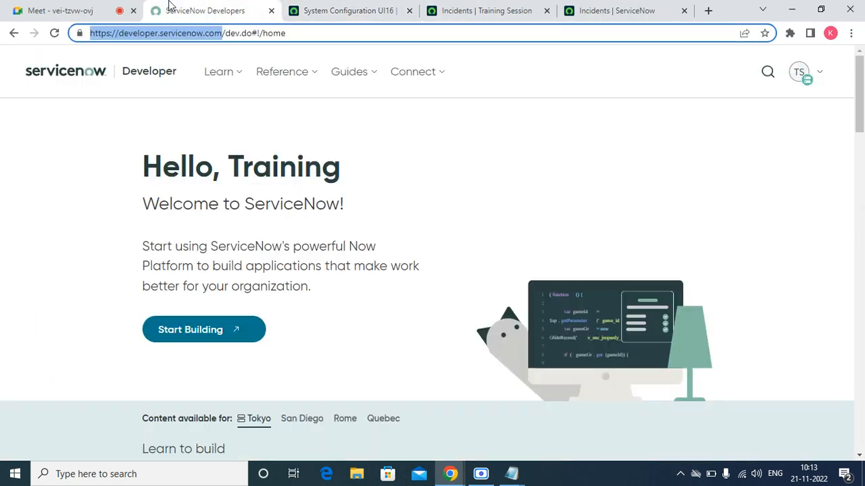
{"action": "left_click", "coordinate": [801, 75]}
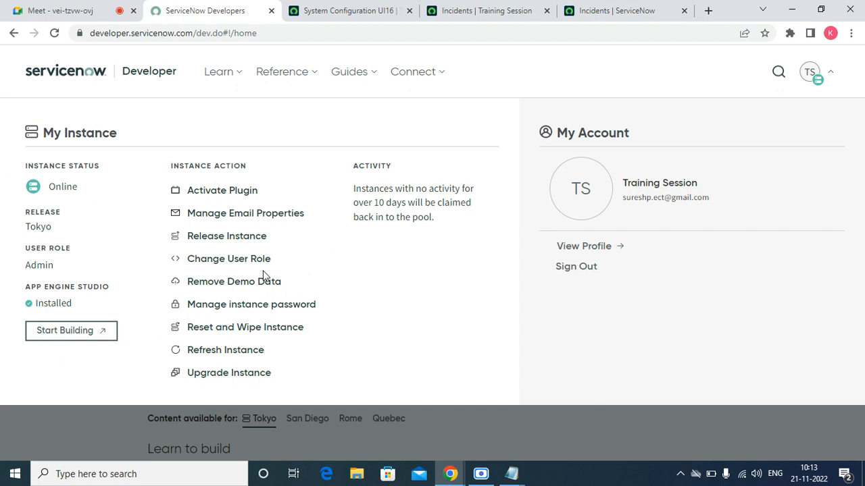
{"action": "left_click", "coordinate": [82, 333]}
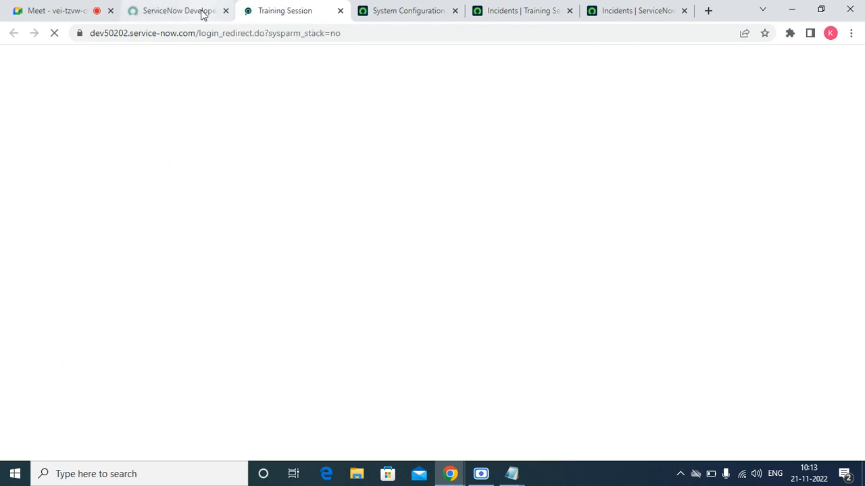
{"action": "left_click", "coordinate": [203, 16]}
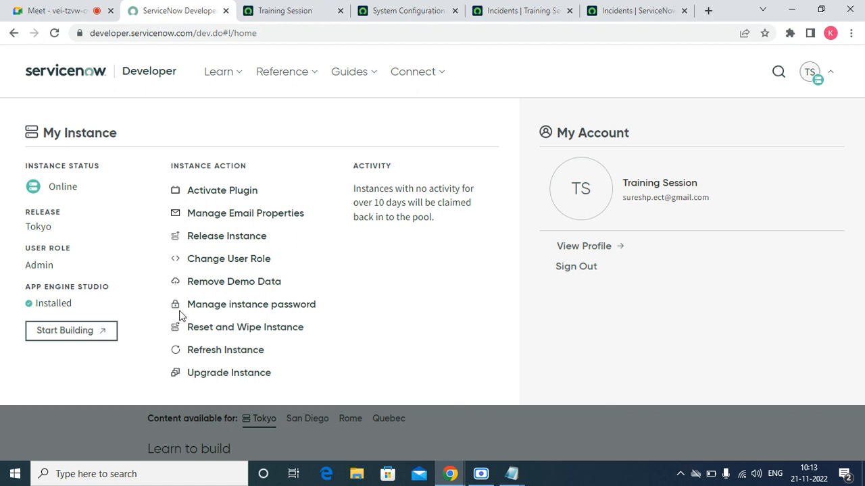
Review the instance password under Manage instance password, then switch to the App Engine Studio tab.
{"action": "left_click", "coordinate": [223, 308]}
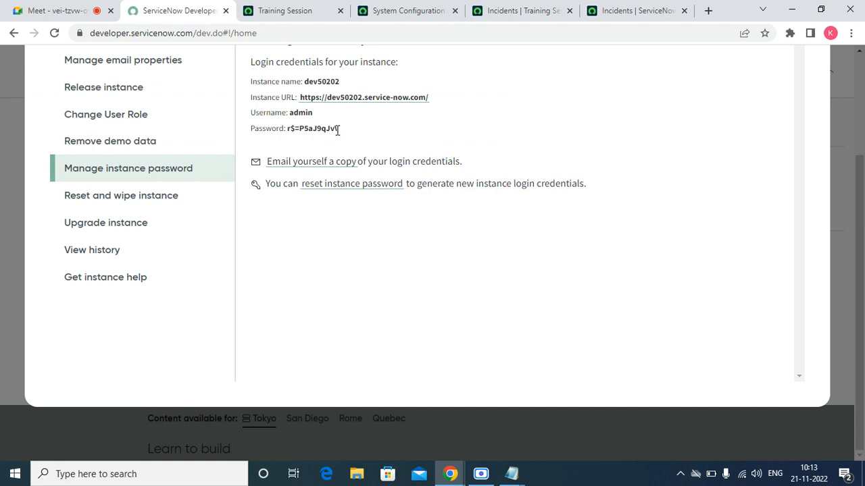
{"action": "left_click_drag", "start_coordinate": [339, 130], "coordinate": [286, 130]}
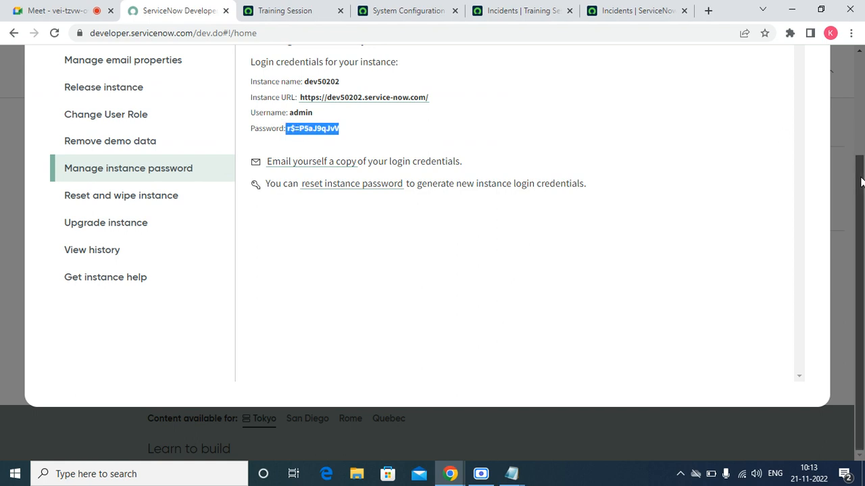
{"action": "scroll", "coordinate": [850, 148], "scroll_direction": "up", "scroll_amount": 1}
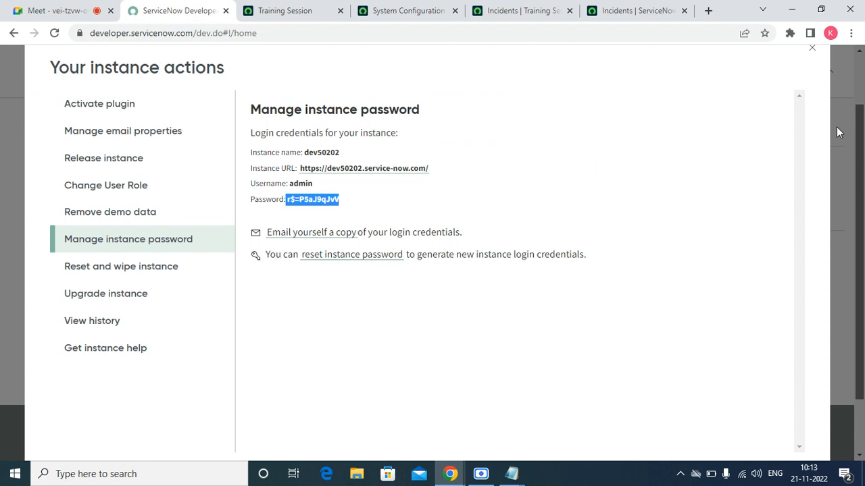
{"action": "left_click_drag", "start_coordinate": [836, 127], "coordinate": [834, 129]}
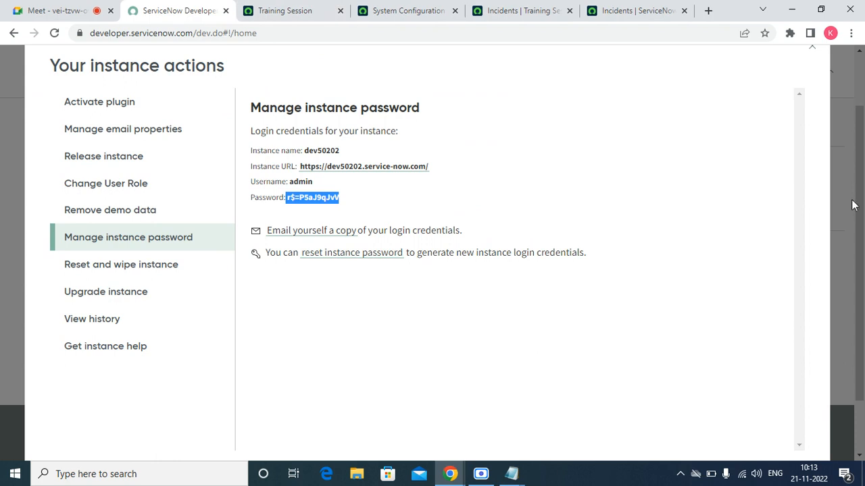
{"action": "scroll", "coordinate": [860, 200], "scroll_direction": "up", "scroll_amount": 1}
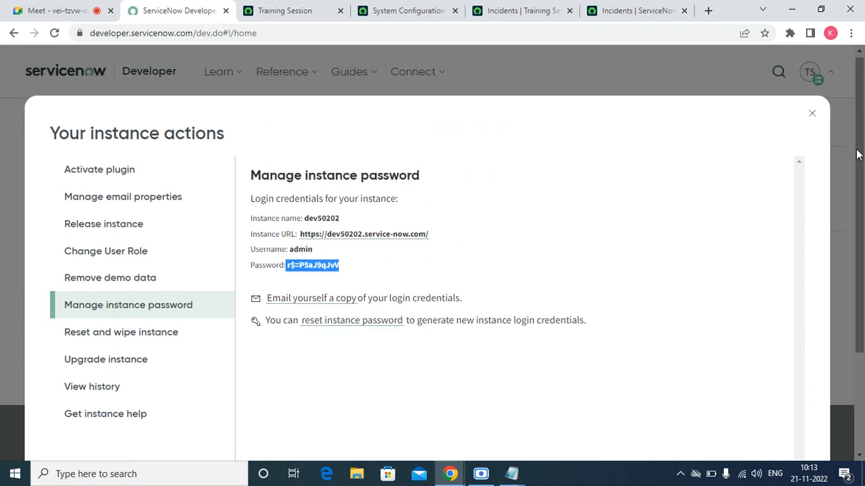
{"action": "left_click", "coordinate": [812, 116]}
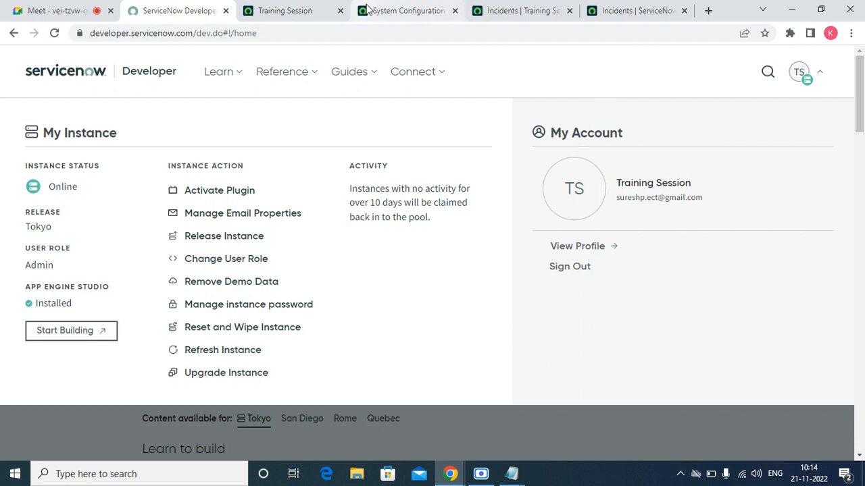
{"action": "left_click", "coordinate": [311, 10]}
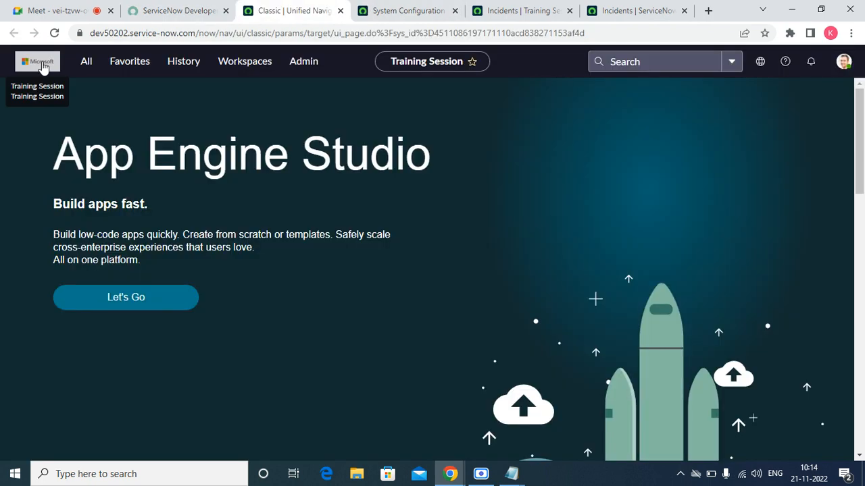